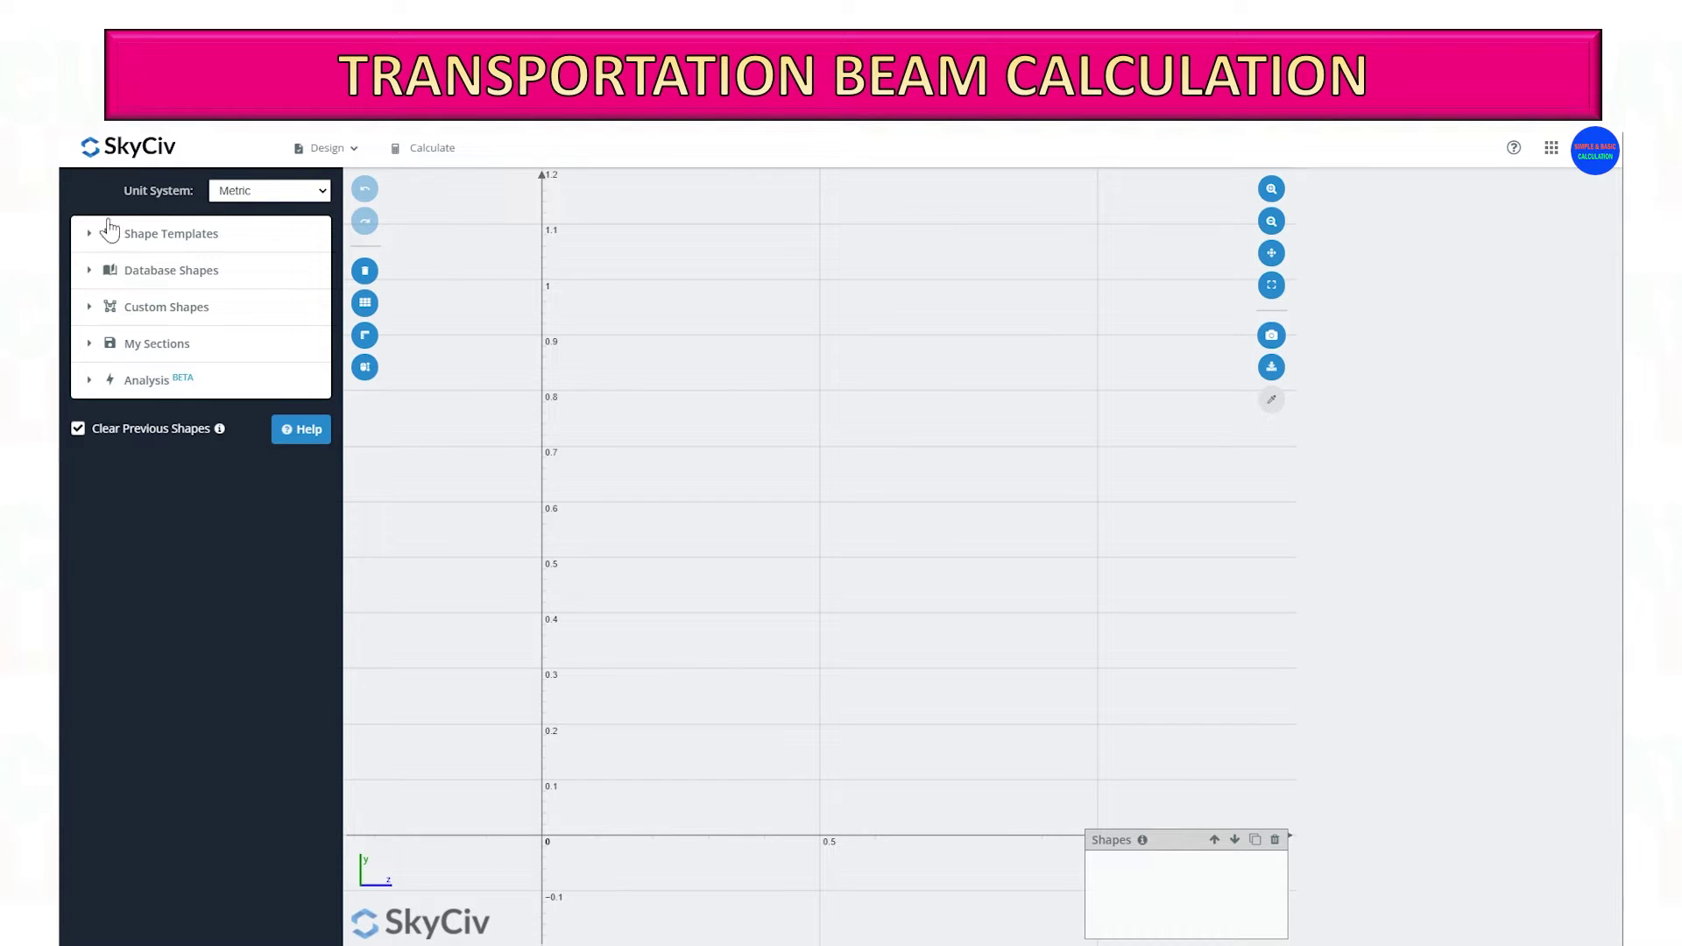
# Step: Load the rectangle template and preview the hollow rectangle, circle, hollow circle and I-shape templates
pyautogui.click(93, 233)
pyautogui.click(146, 277)
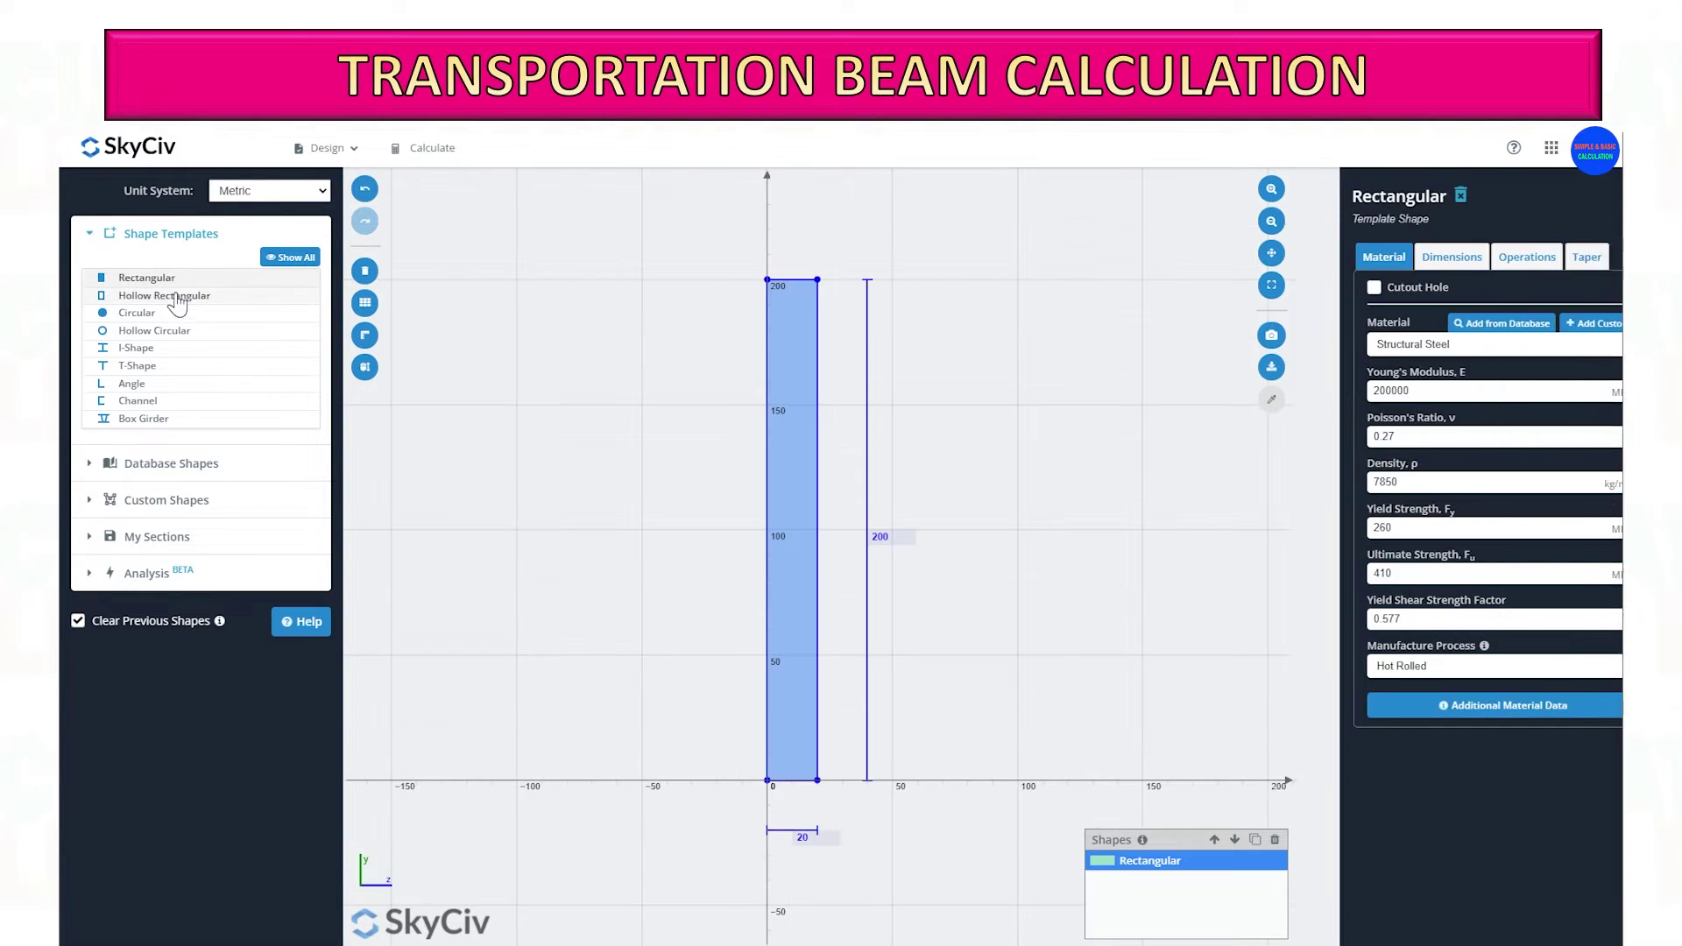
pyautogui.click(175, 297)
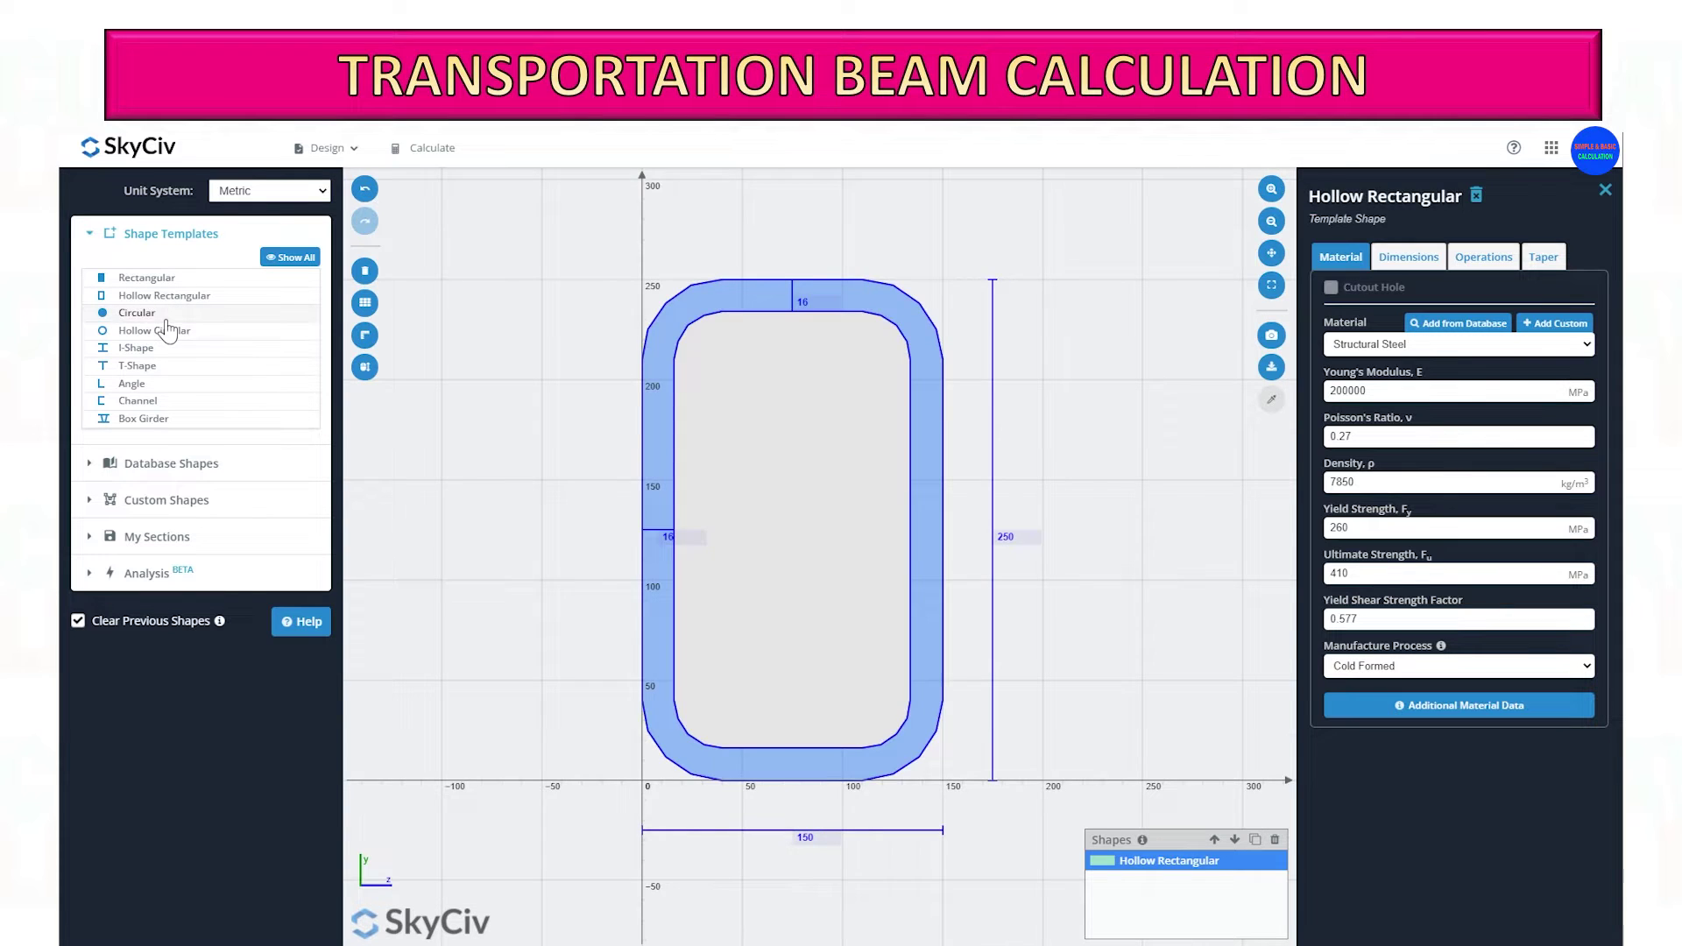
pyautogui.click(167, 313)
pyautogui.click(164, 333)
pyautogui.click(156, 349)
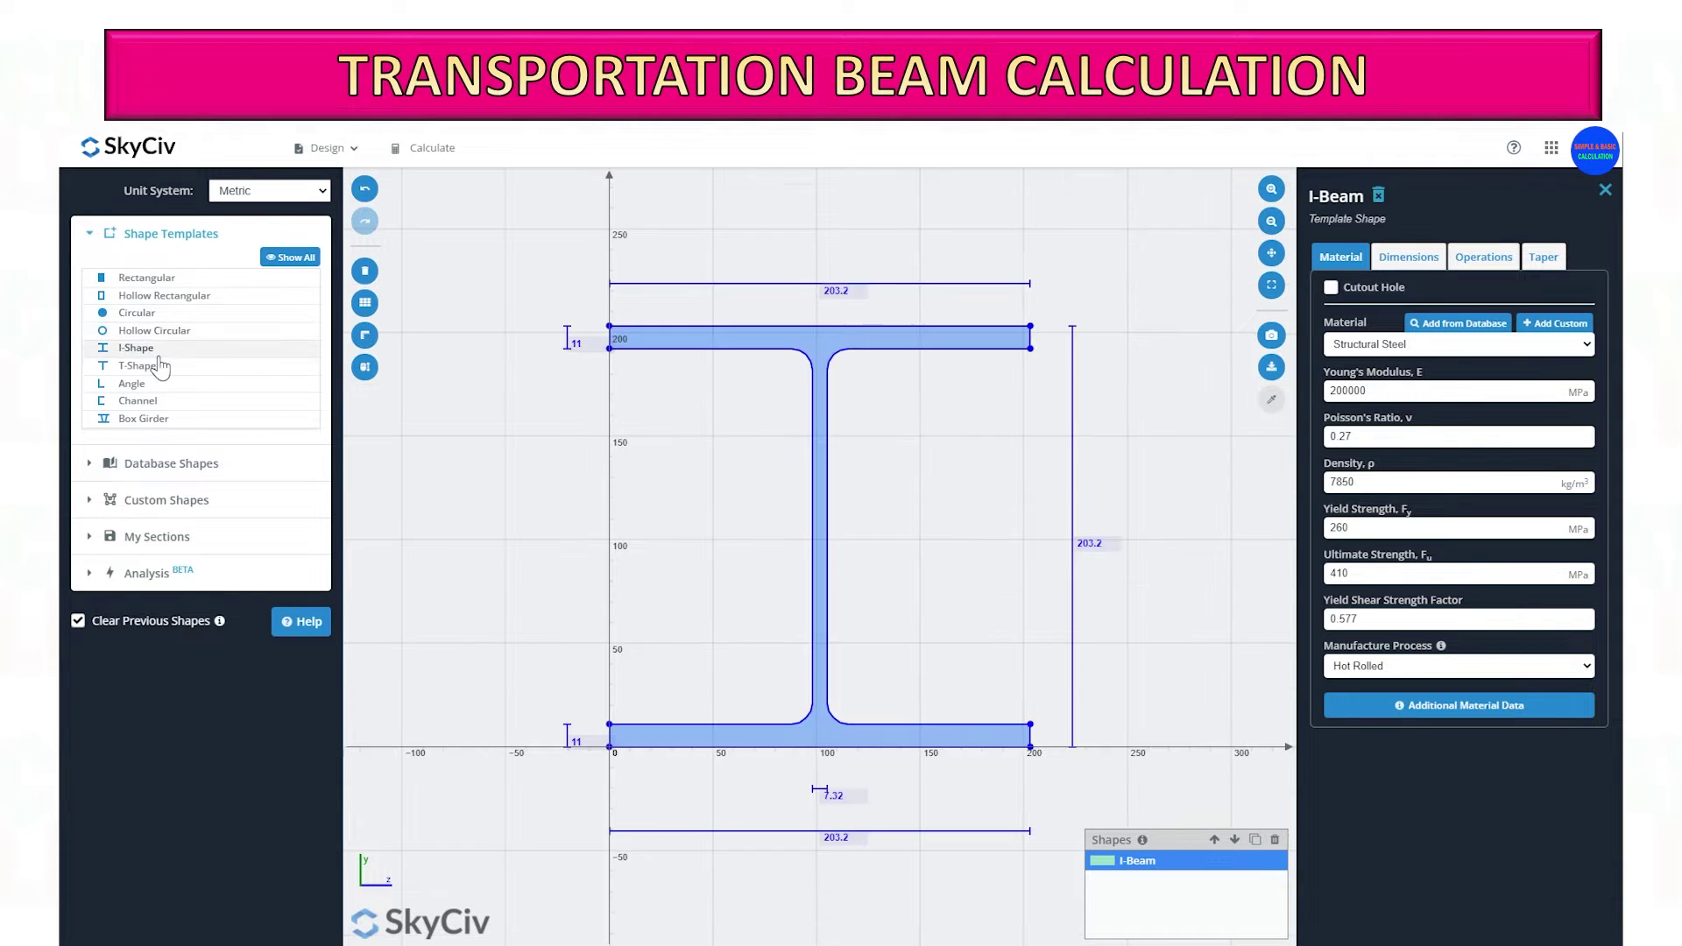
# Step: Preview the T, angle, channel and Box Girder templates, then list the Database Shapes libraries
pyautogui.click(158, 367)
pyautogui.click(145, 385)
pyautogui.click(145, 401)
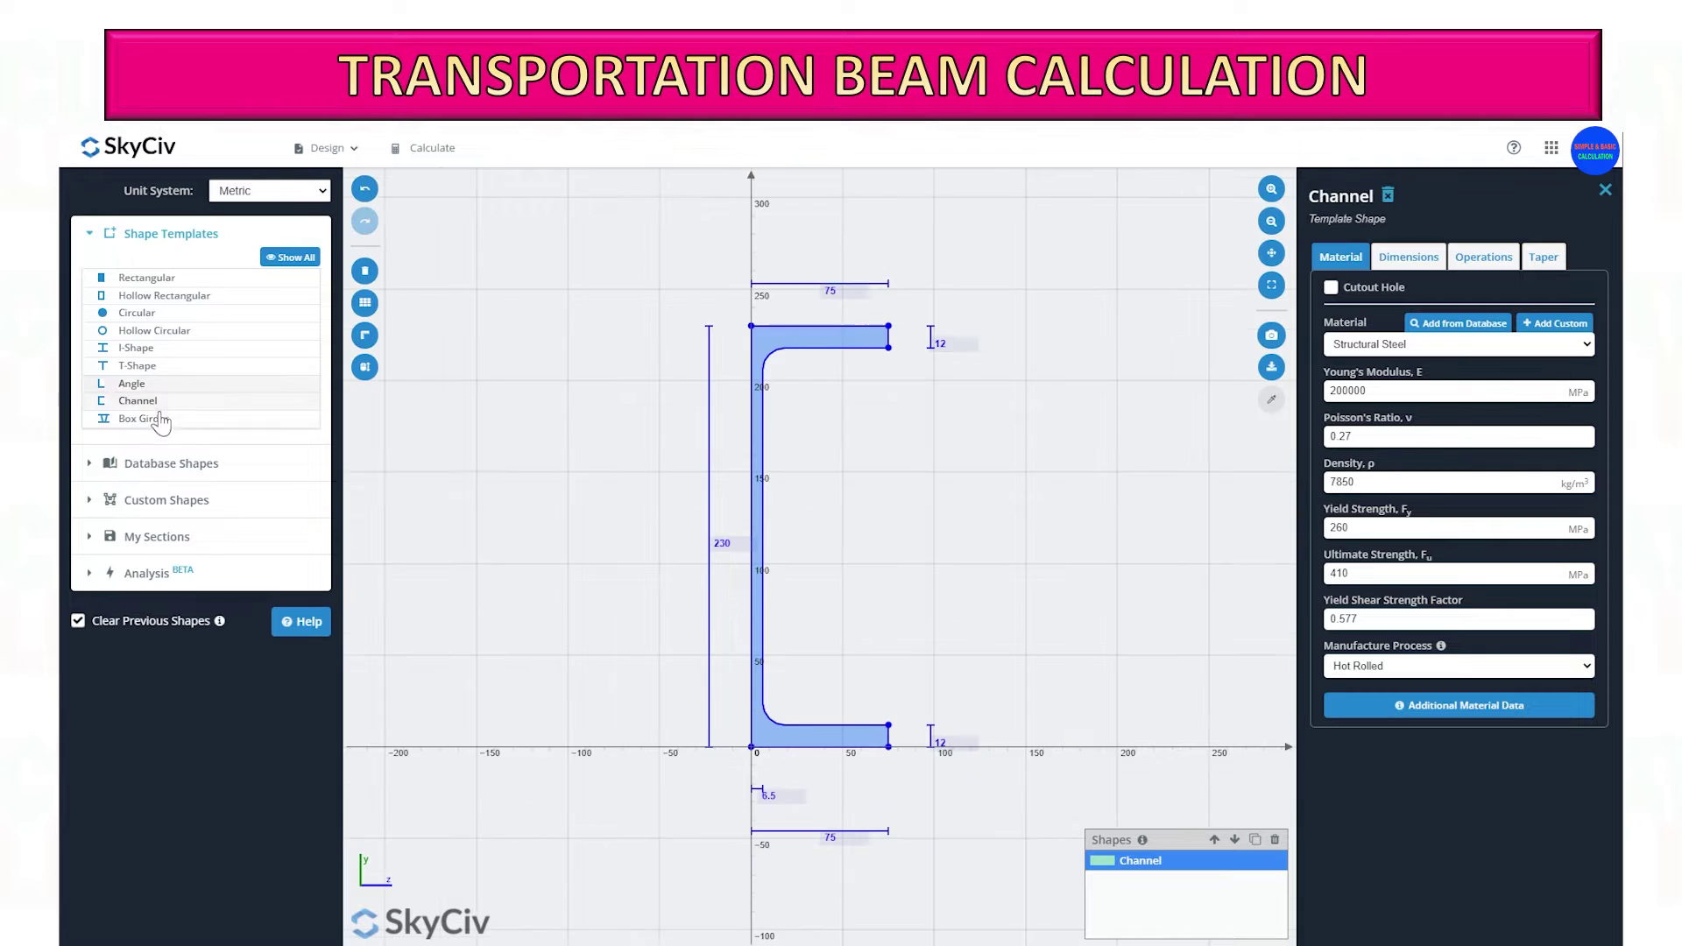
pyautogui.click(144, 419)
pyautogui.click(98, 234)
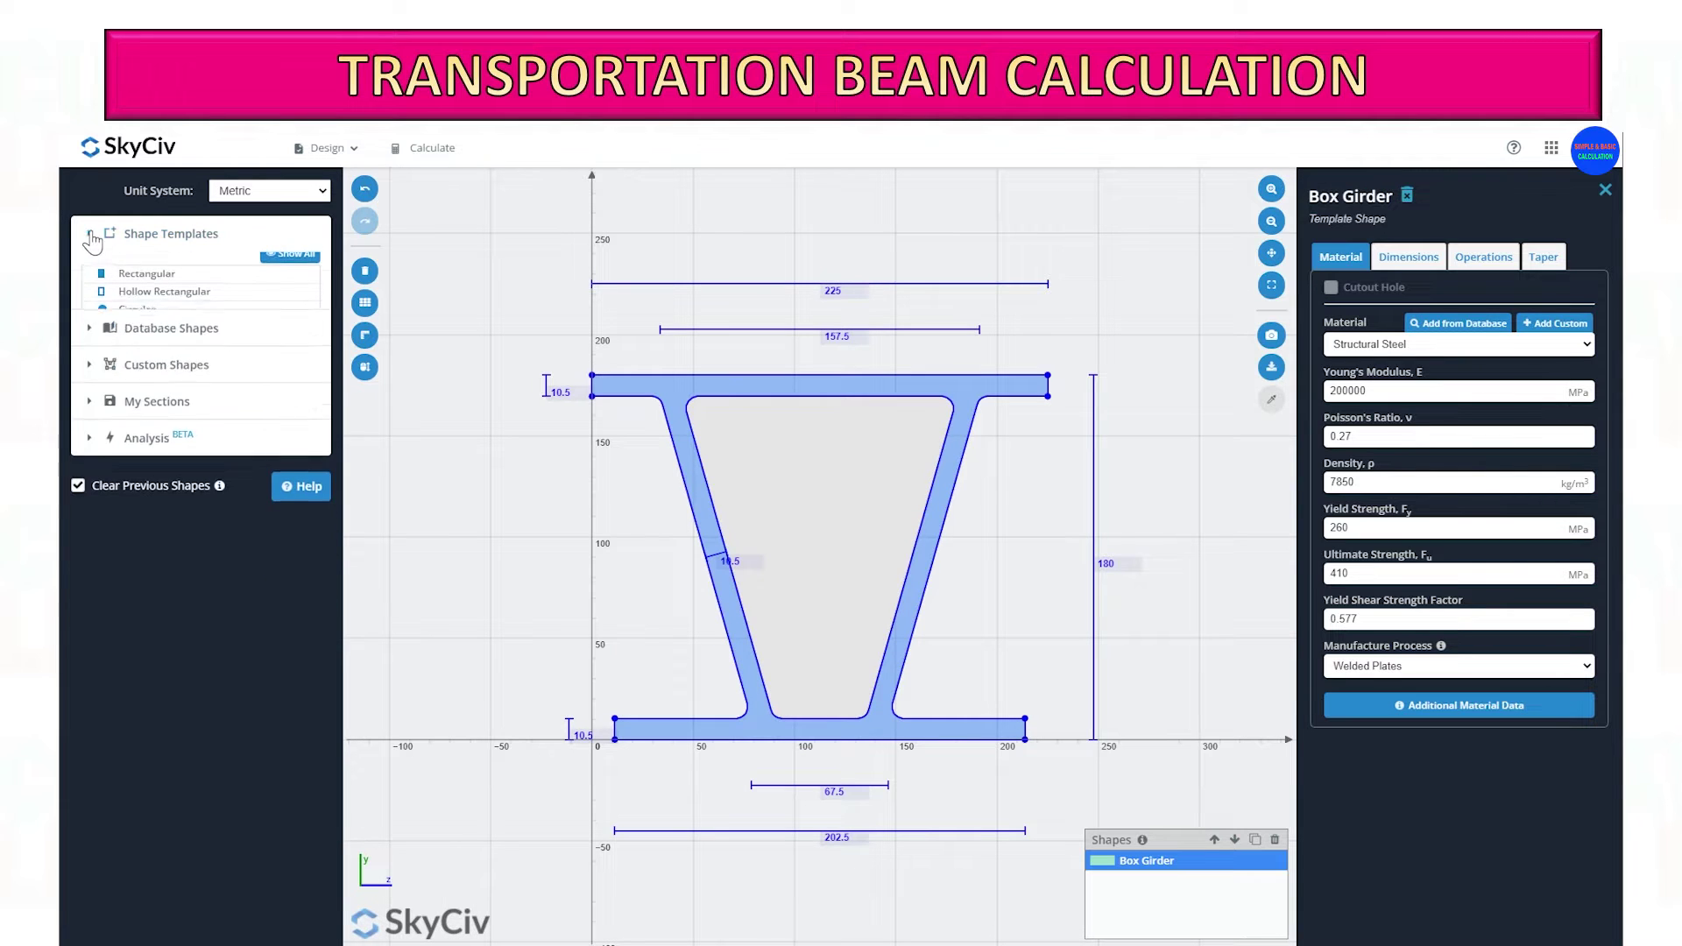
pyautogui.click(139, 274)
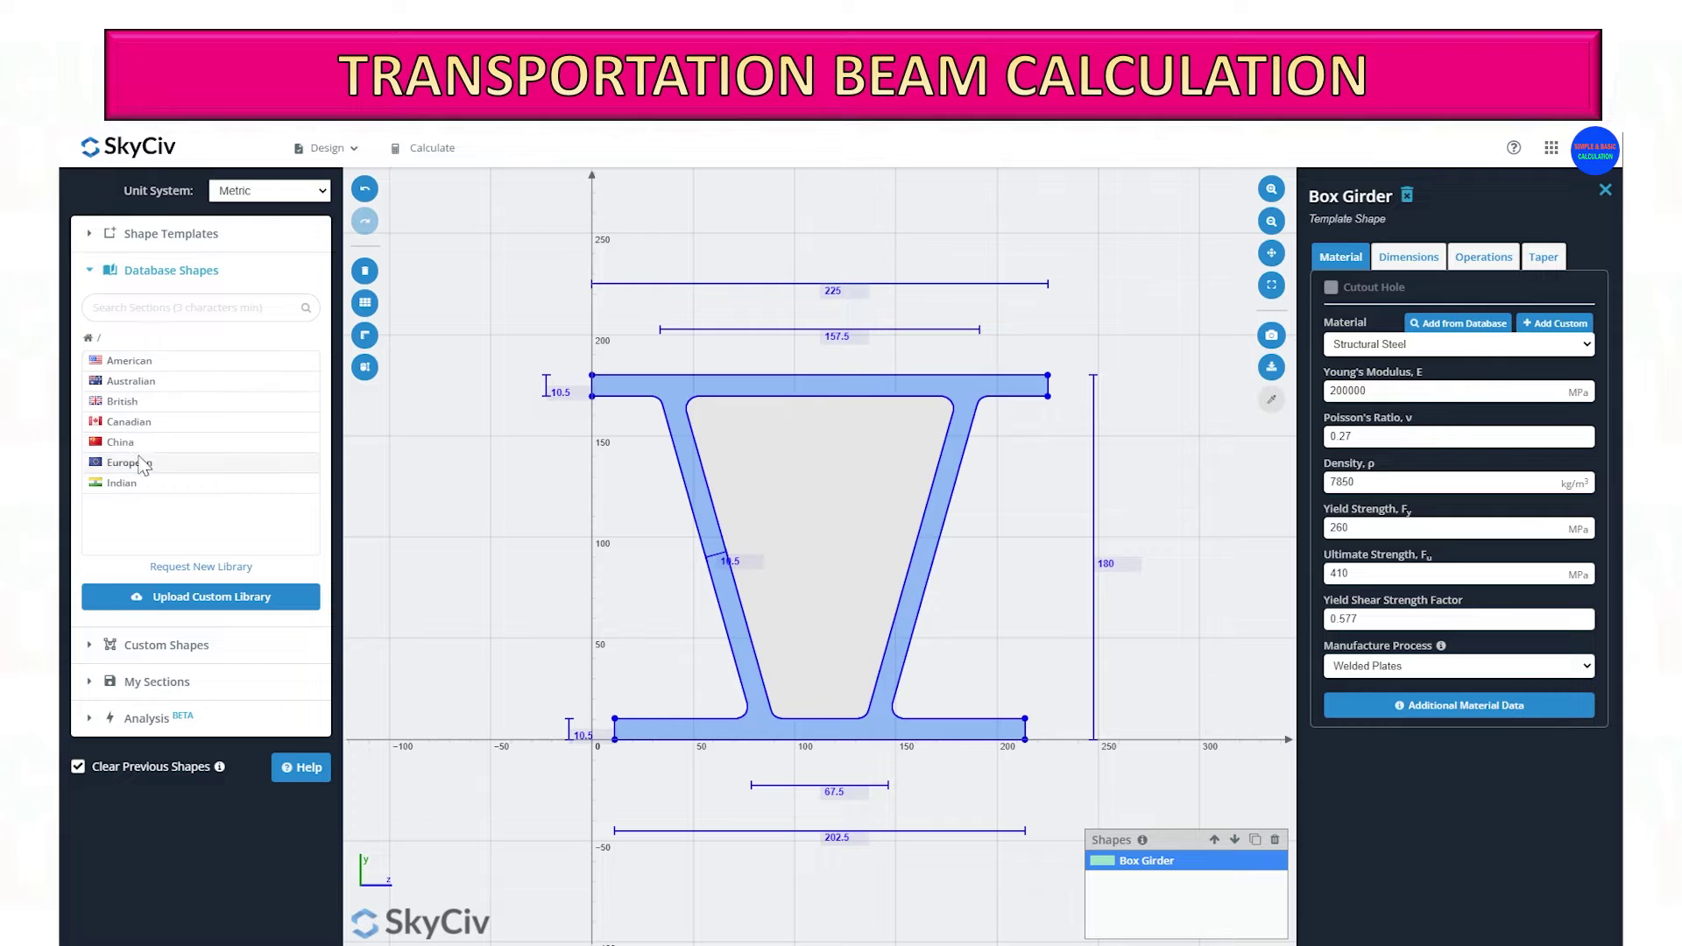
# Step: Load the British steel universal column 305x305 UC 118 onto the canvas, replacing the Box Girder
pyautogui.click(144, 405)
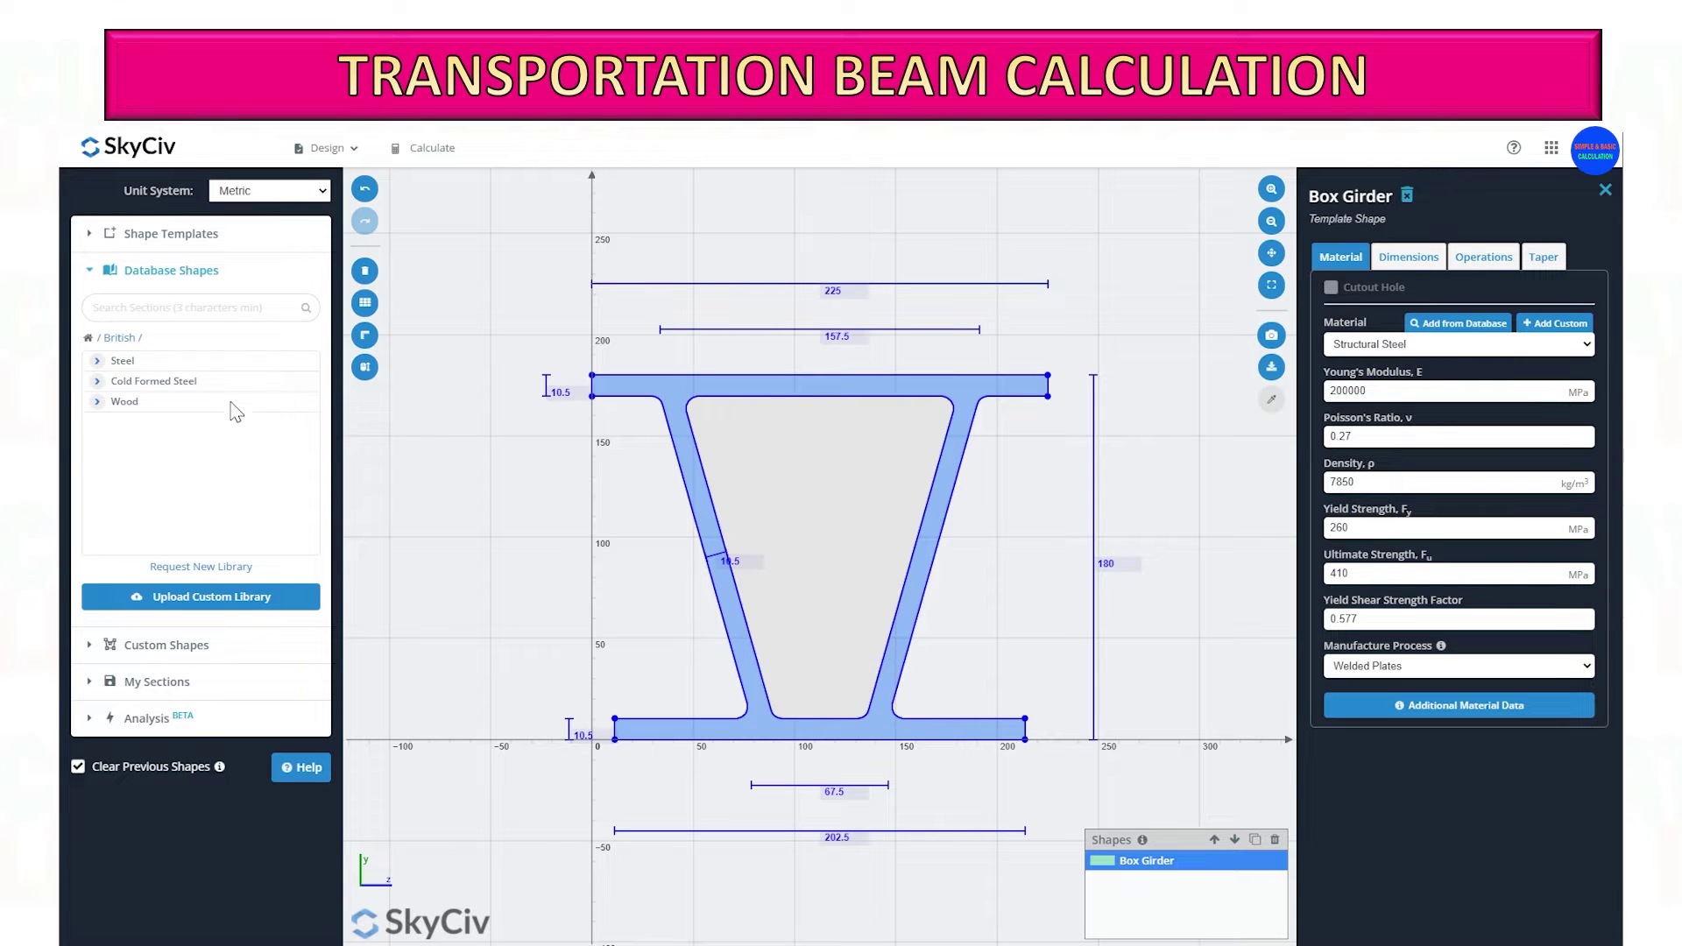
pyautogui.click(102, 362)
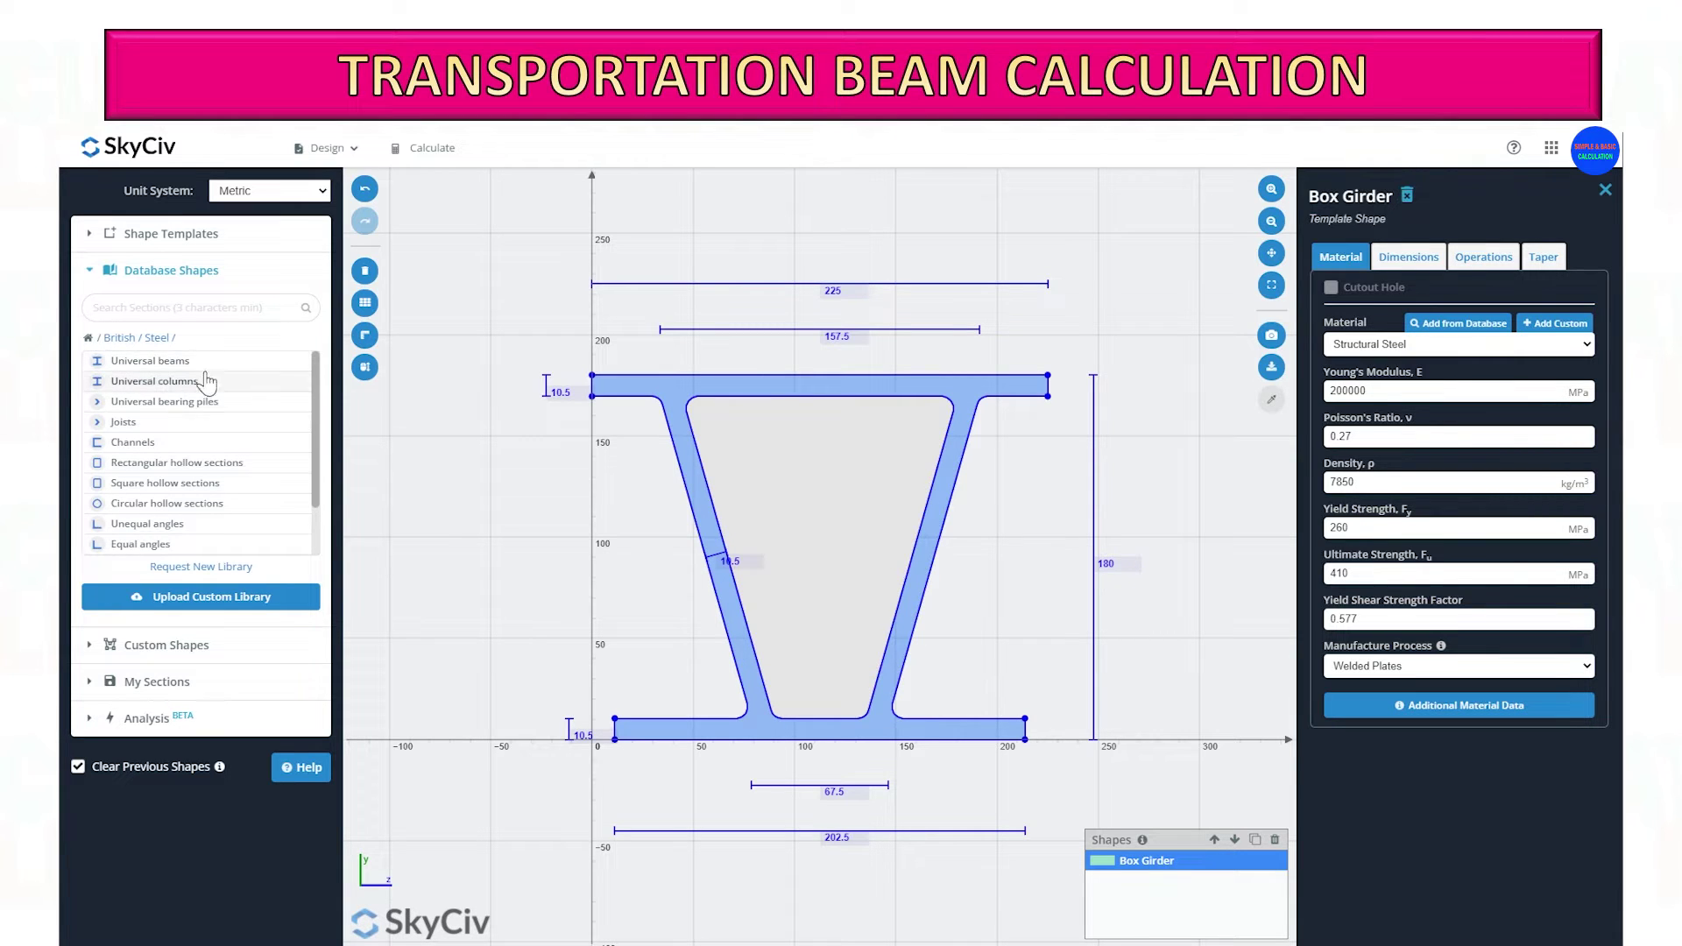
pyautogui.click(154, 381)
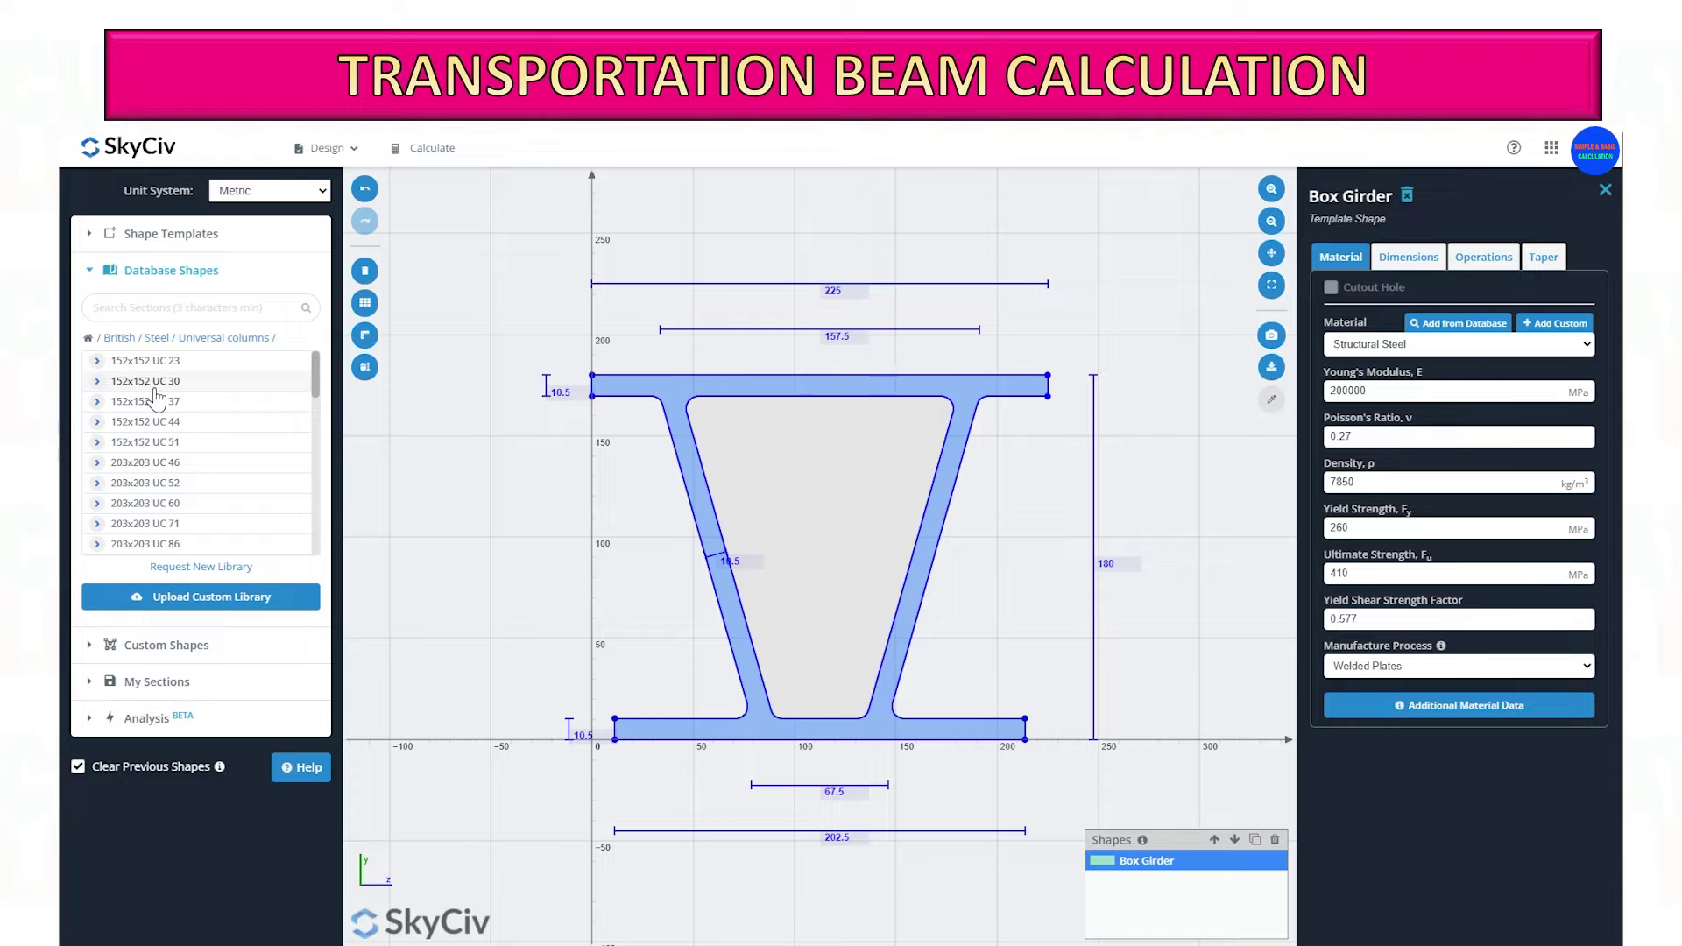
pyautogui.scroll(-2, 226, 471)
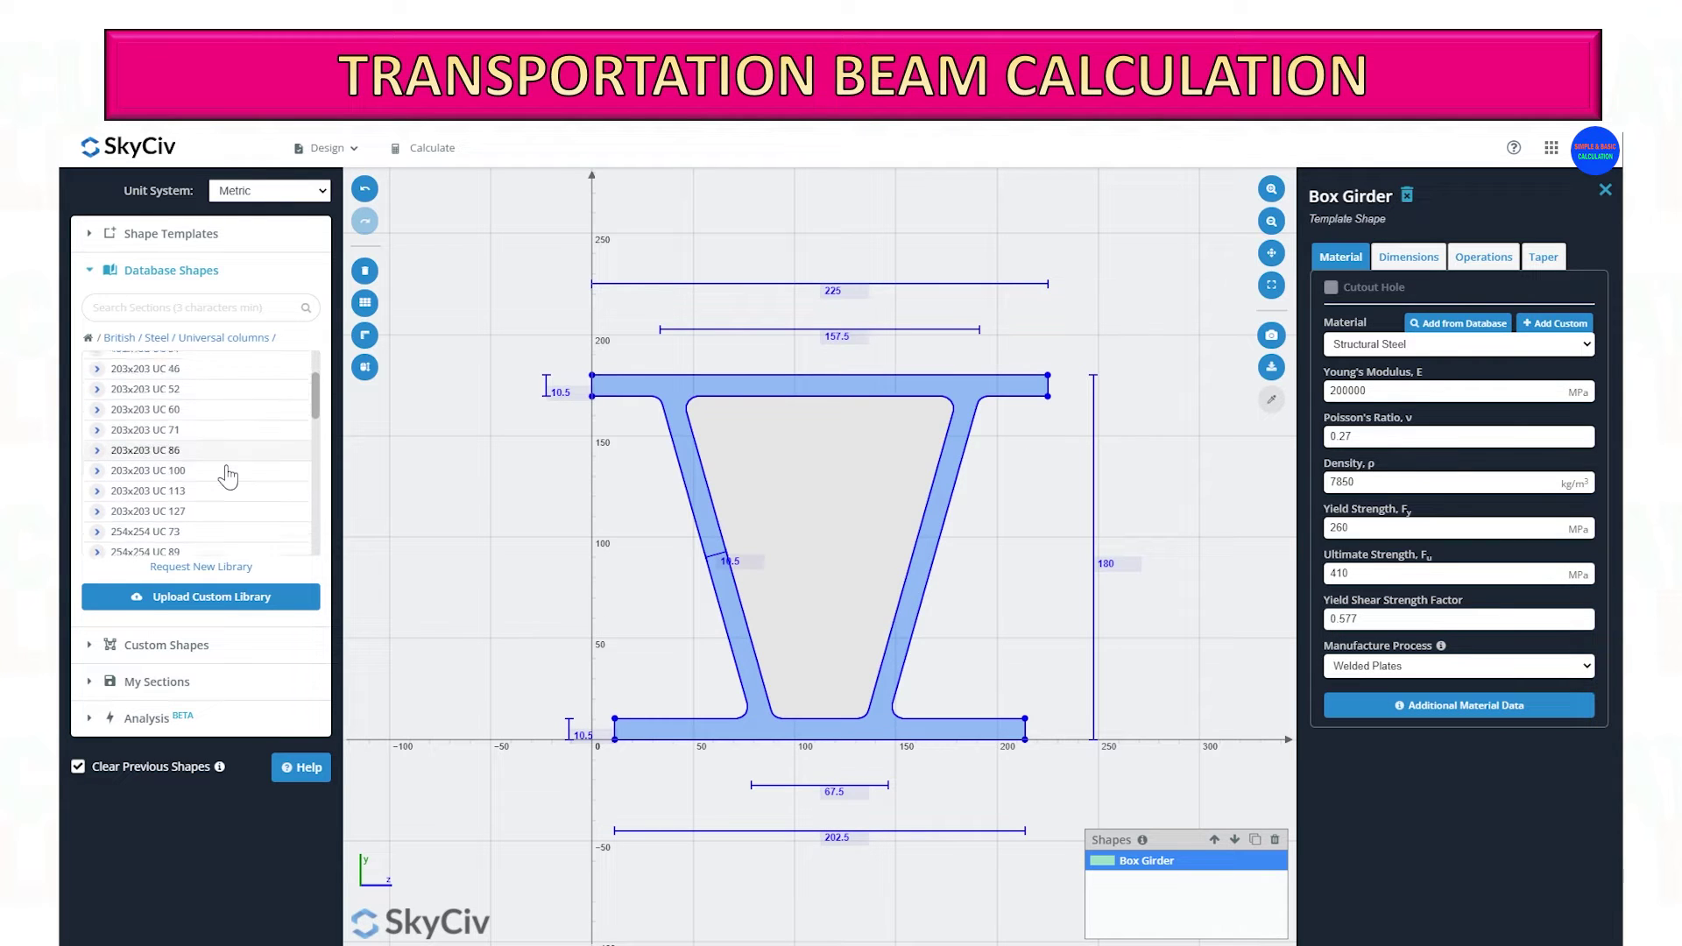
pyautogui.scroll(-1, 226, 474)
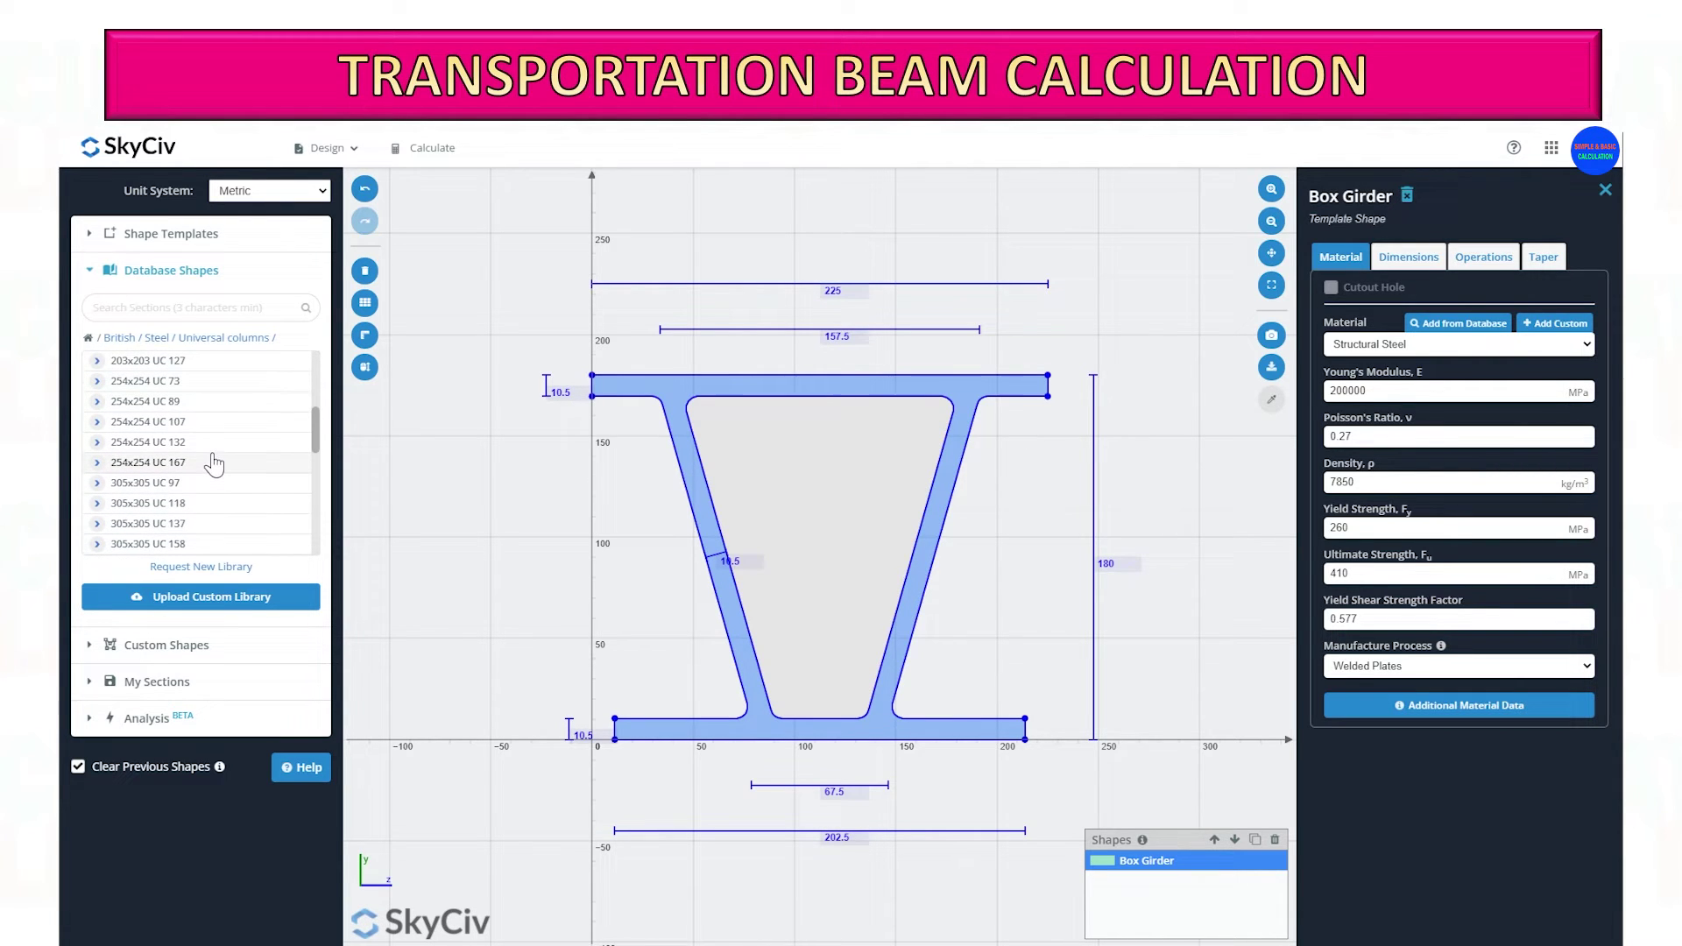
pyautogui.click(191, 506)
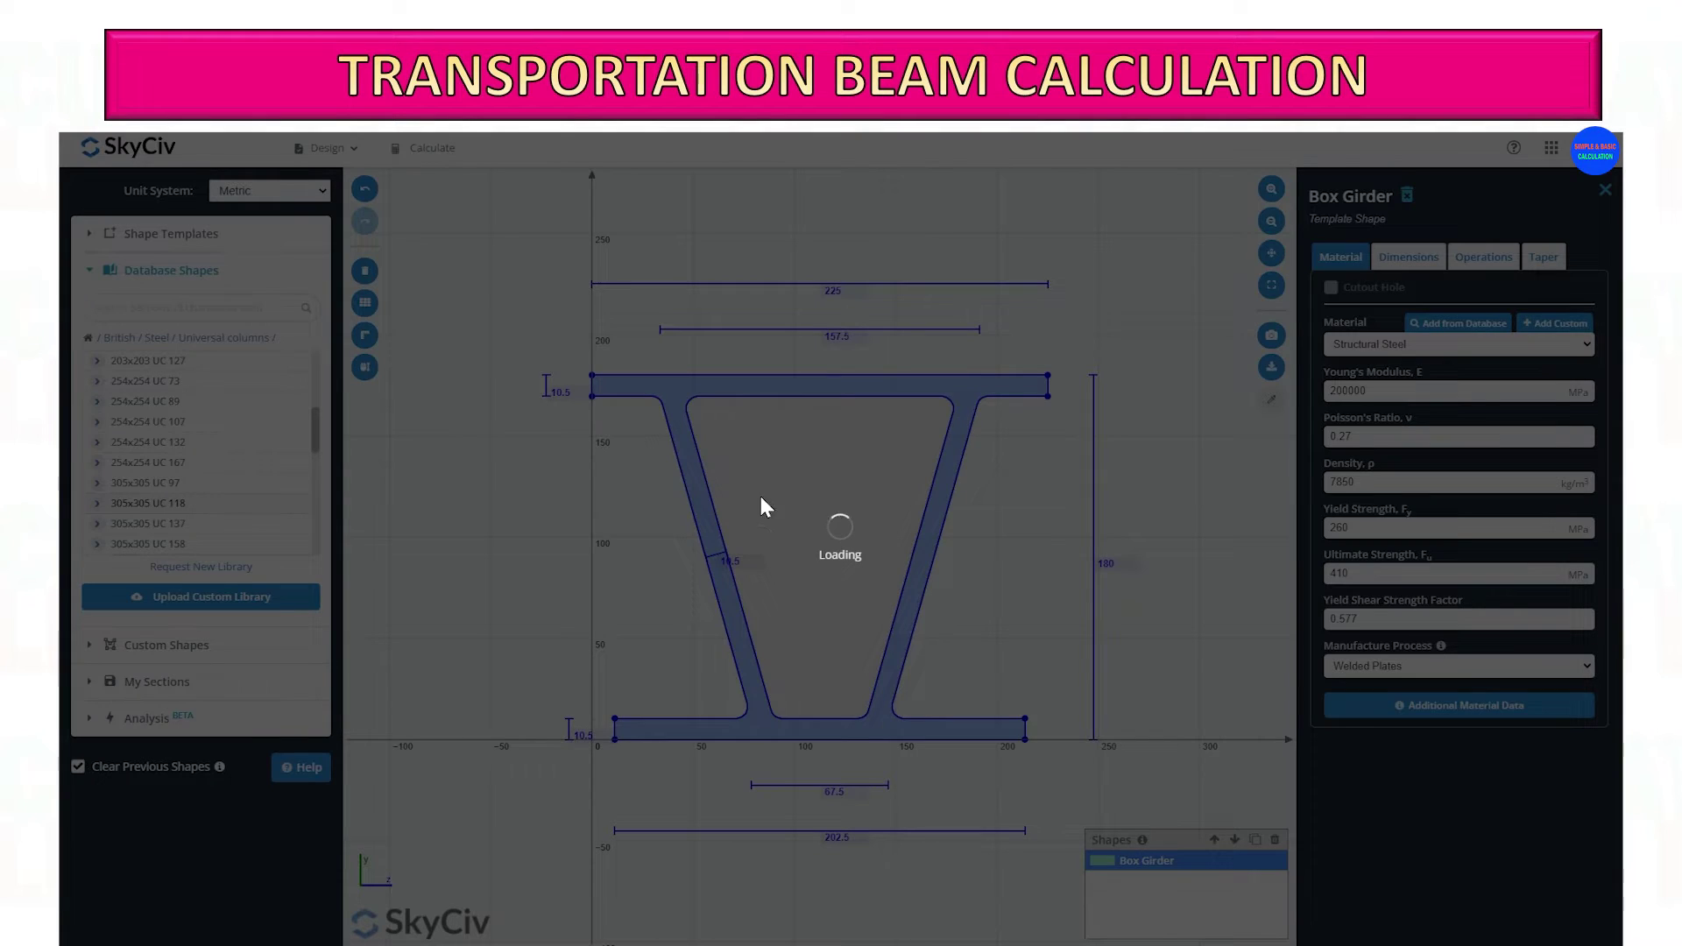
pyautogui.scroll(-5, 845, 497)
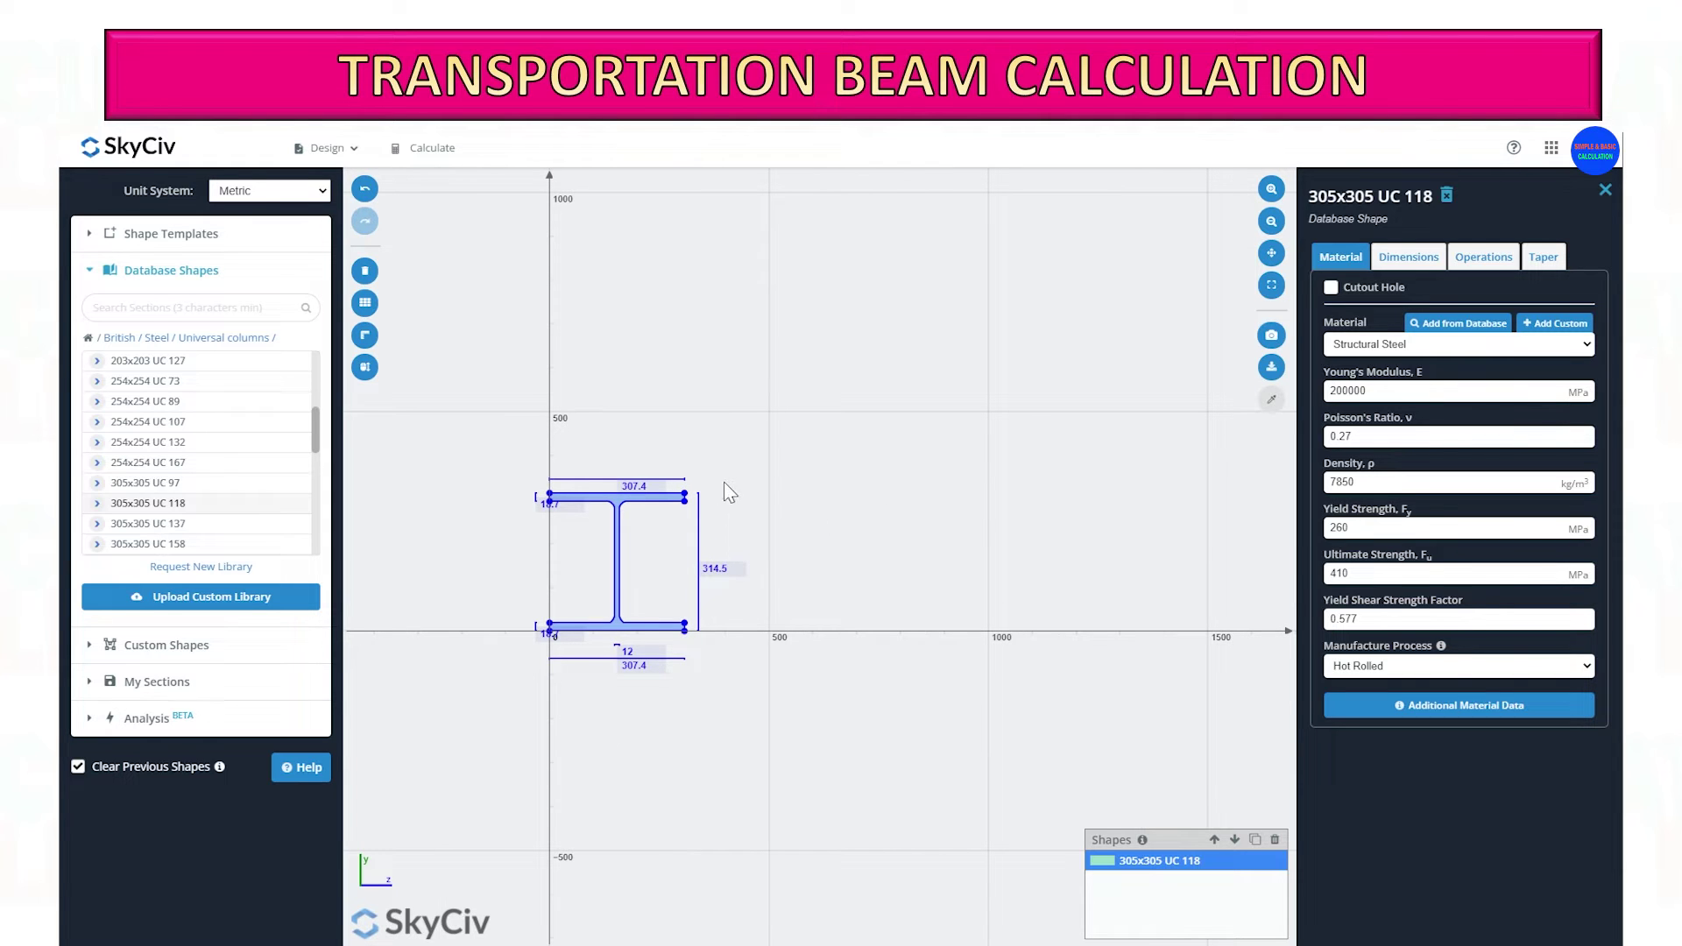
pyautogui.doubleClick(1367, 528)
# Step: Duplicate the 305x305 UC 118 shape in the Shapes list and select the copy
pyautogui.click(1398, 257)
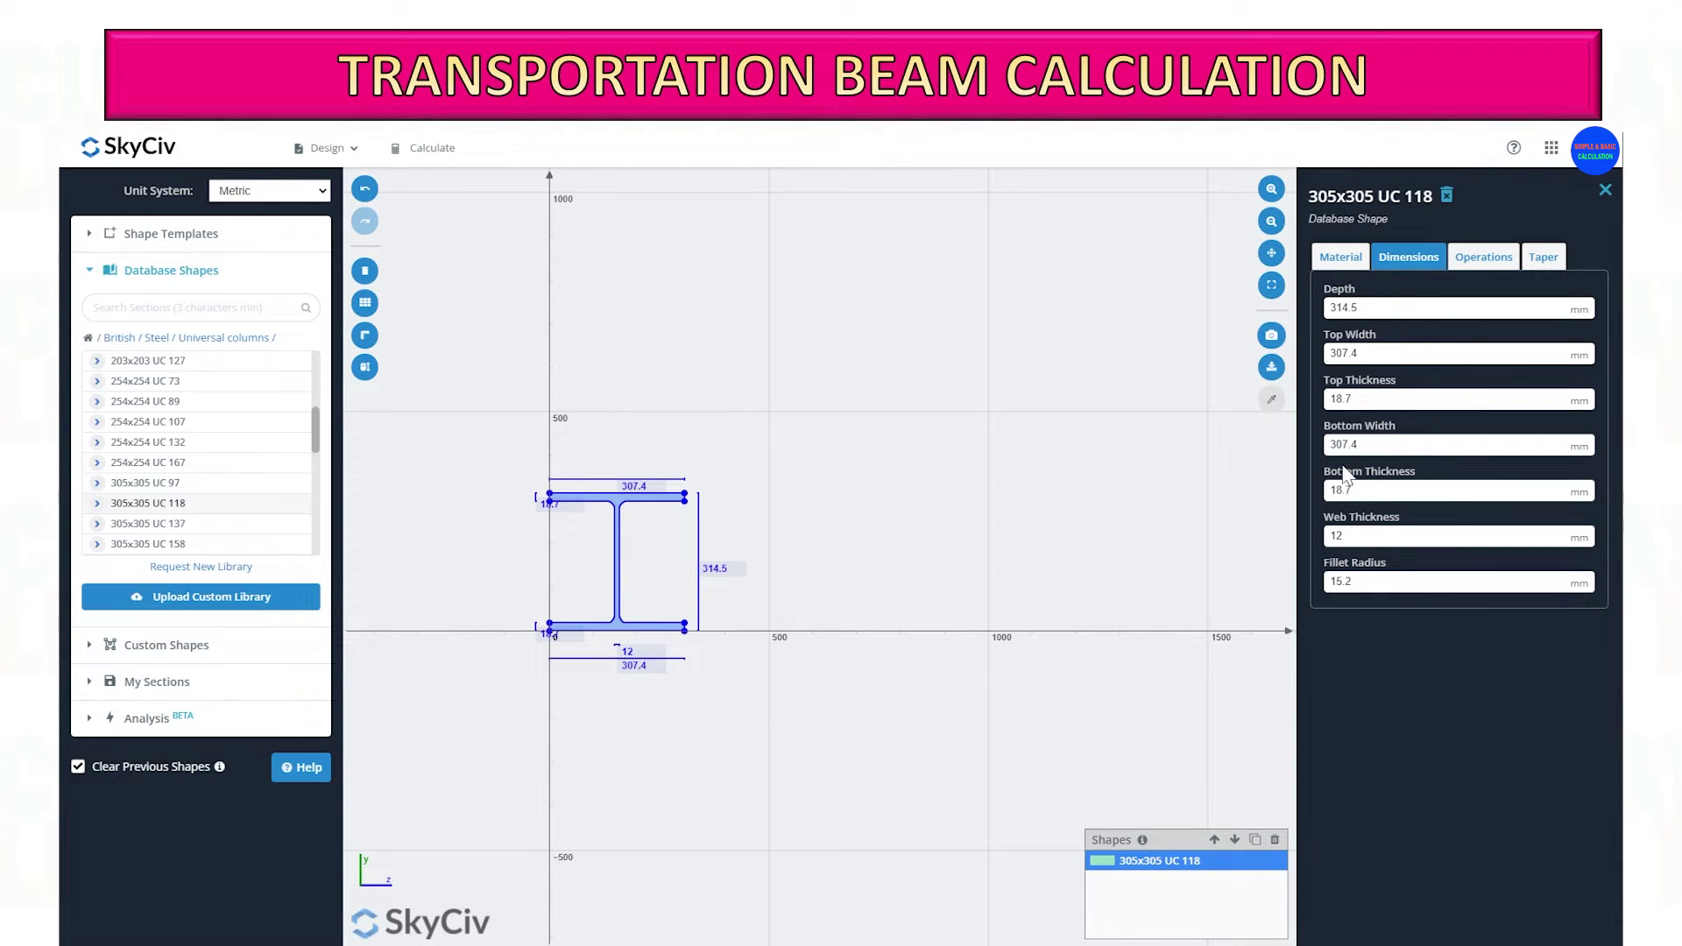
pyautogui.click(1480, 258)
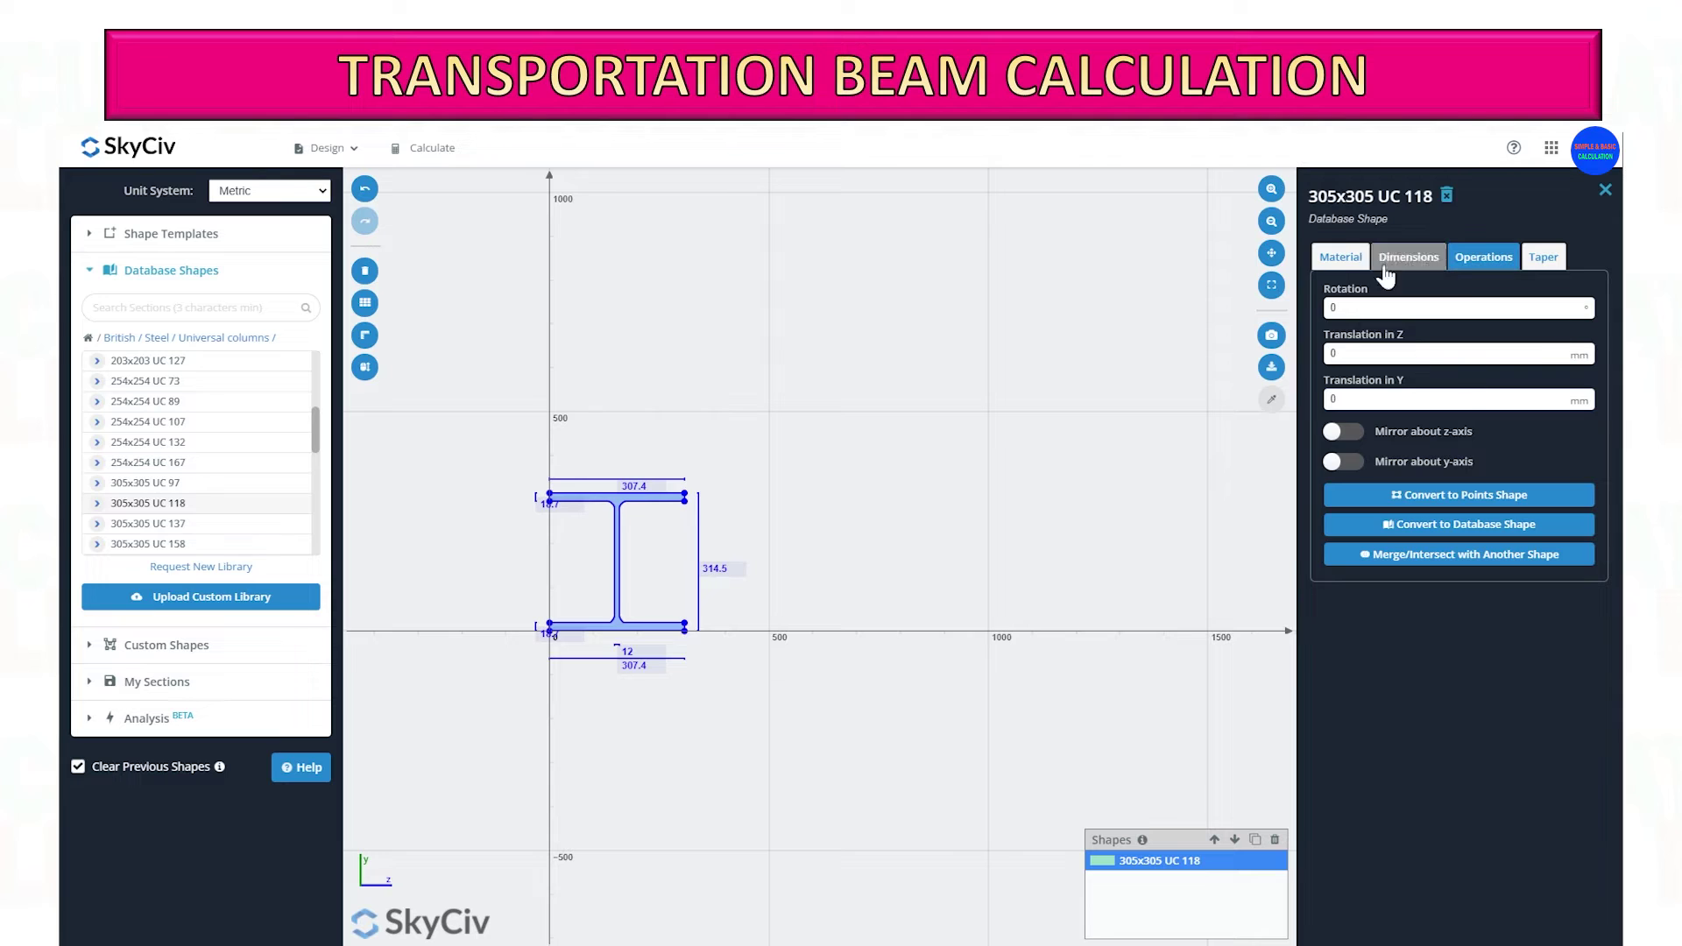
pyautogui.click(1355, 259)
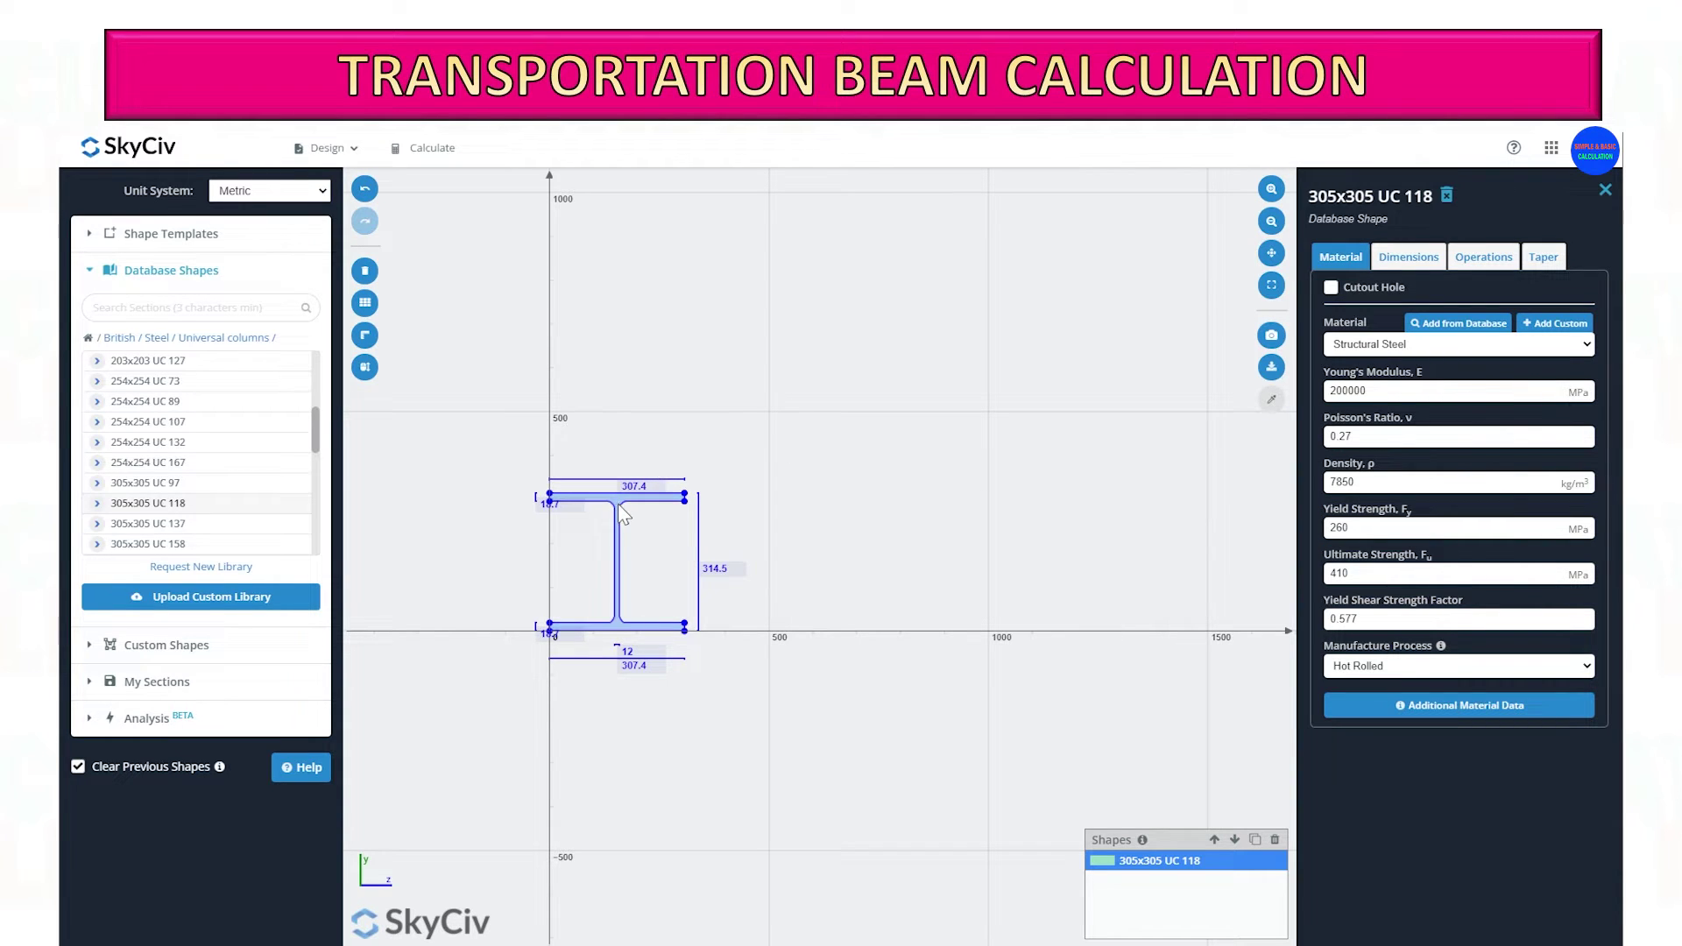
pyautogui.click(1255, 840)
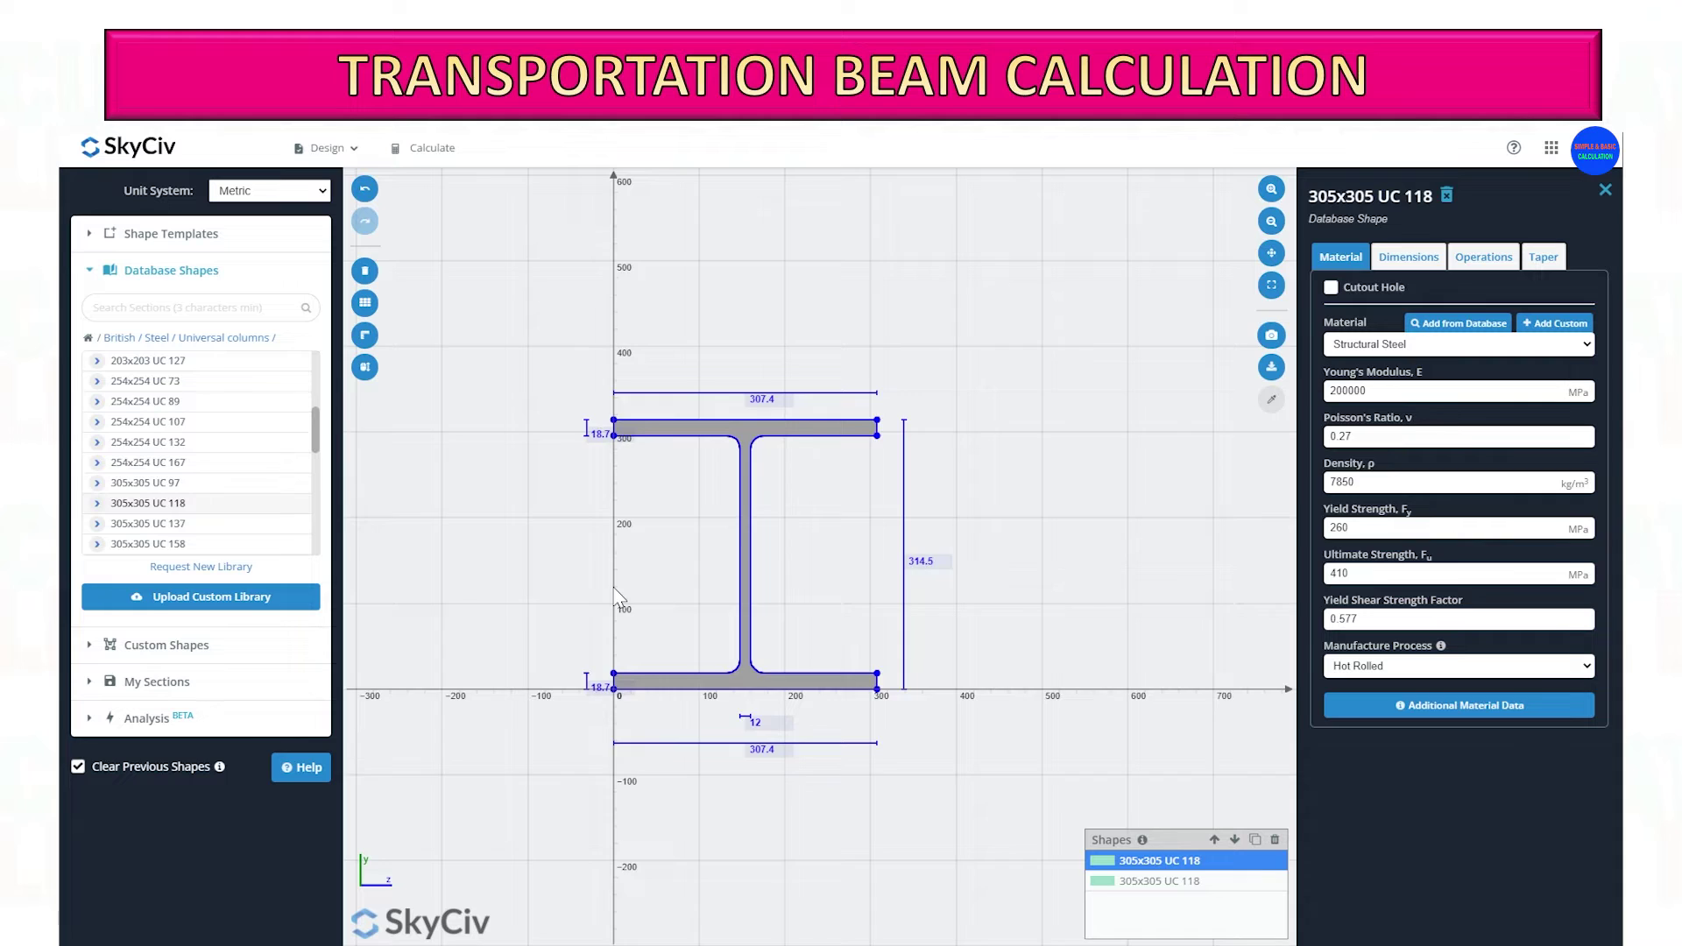
pyautogui.click(1178, 883)
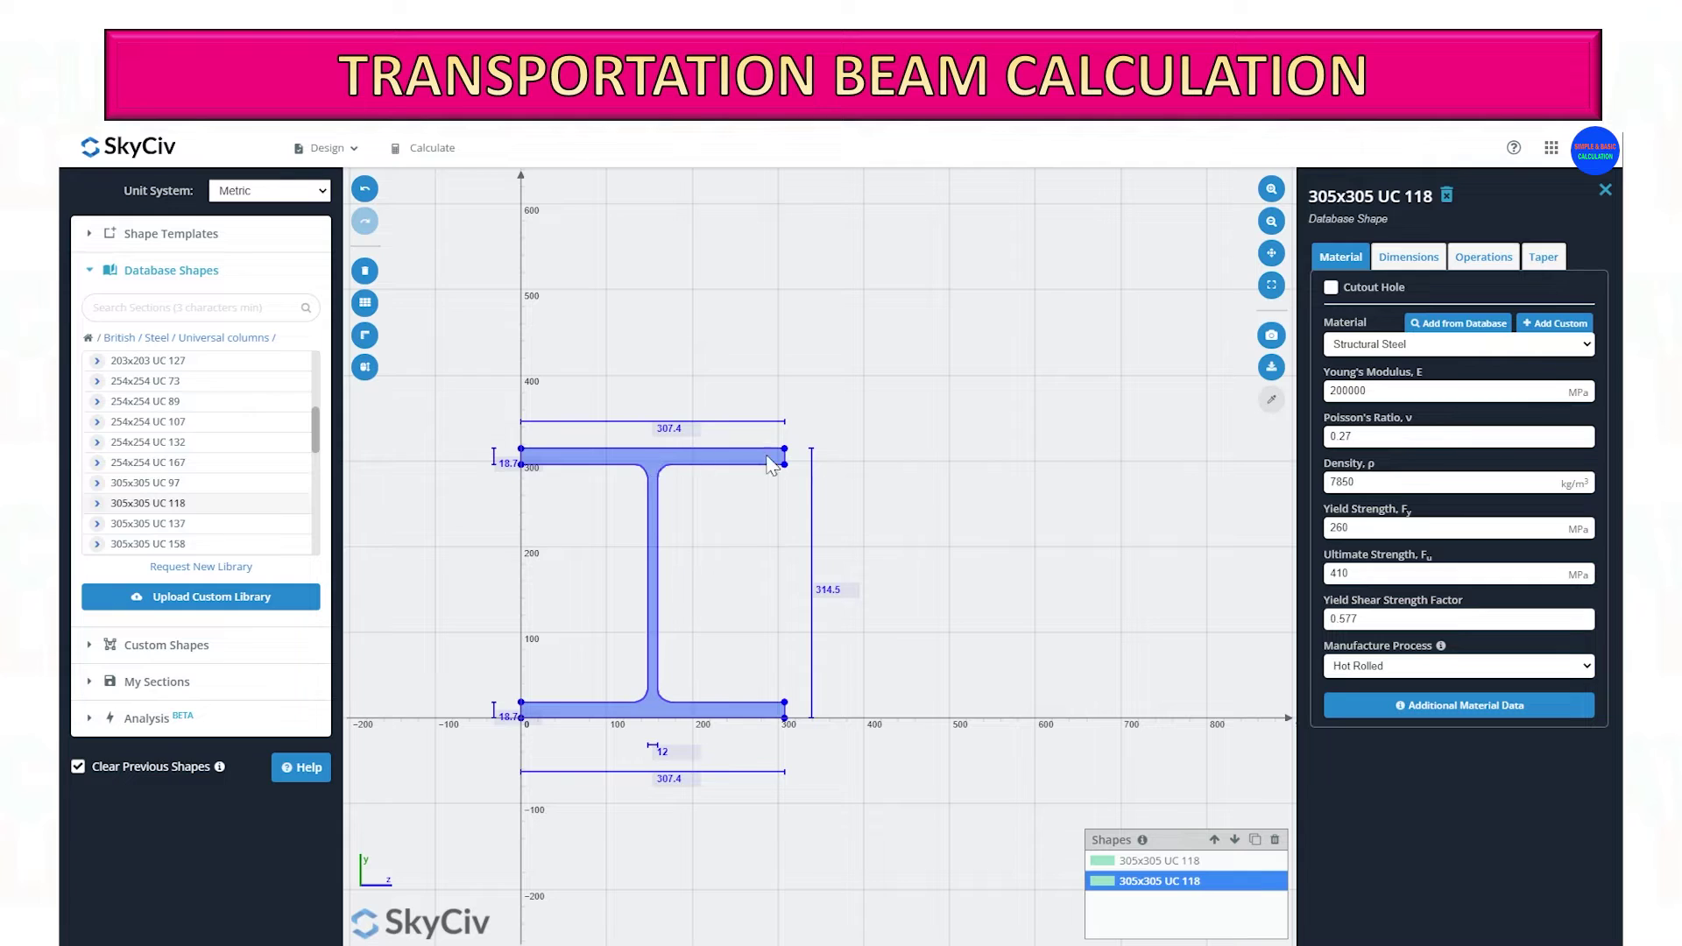
# Step: Translate the copied section 307.4 mm in Z on the Operations tab
pyautogui.click(1458, 263)
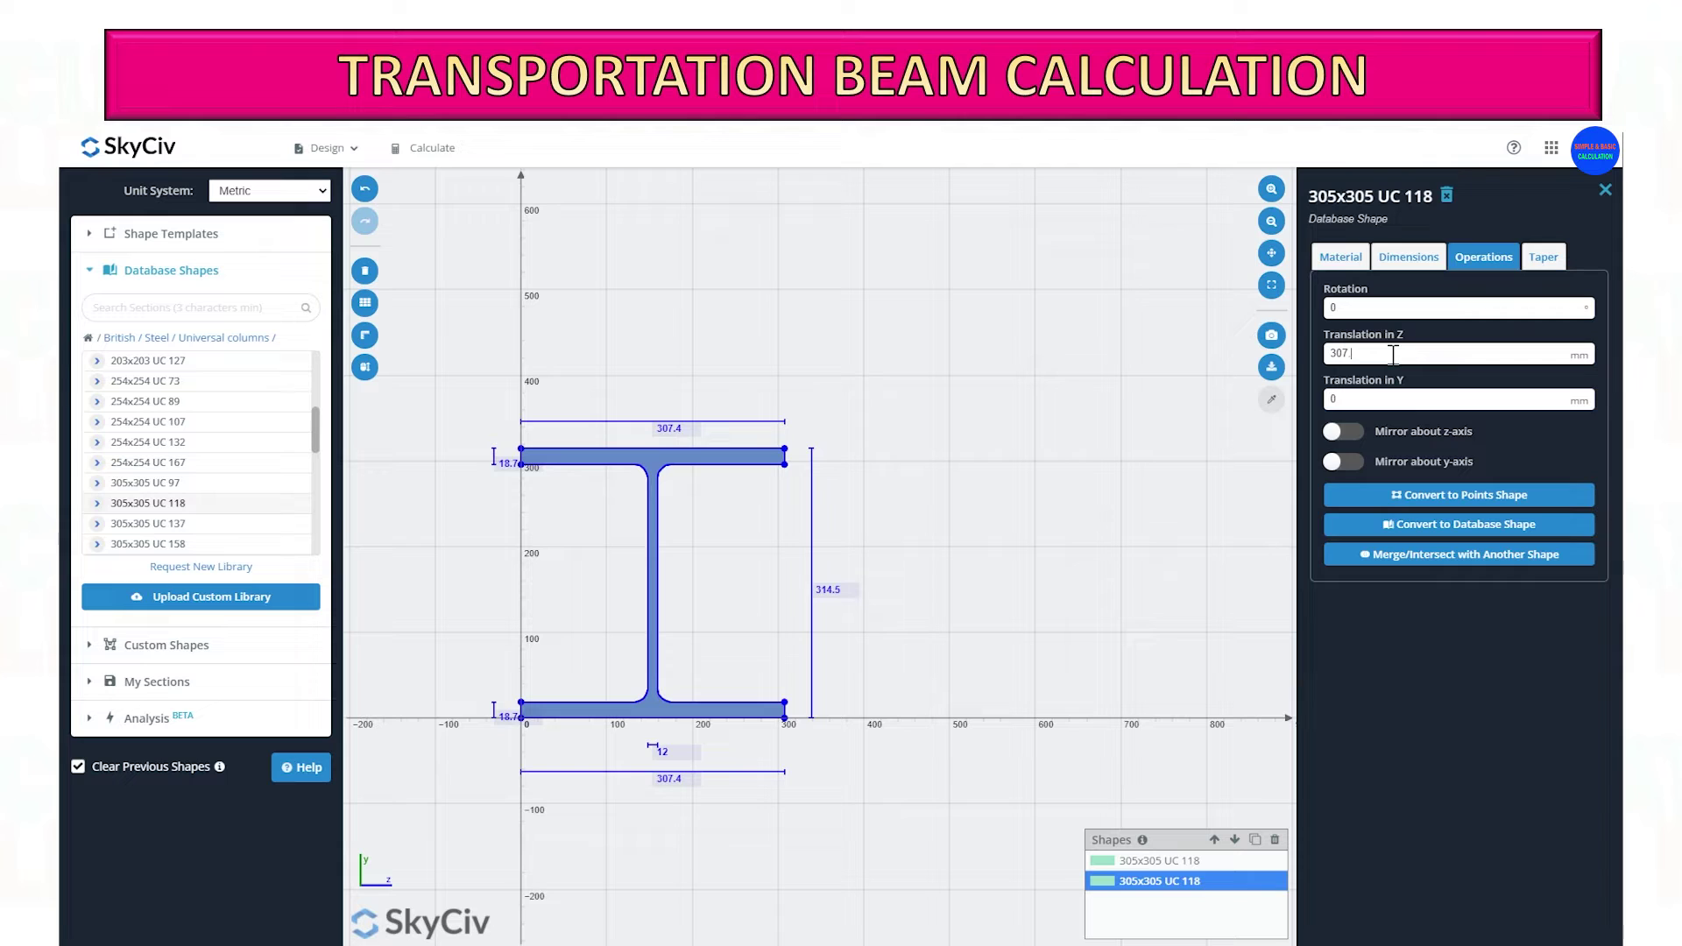
pyautogui.click(1408, 309)
pyautogui.scroll(-5, 750, 538)
pyautogui.scroll(3, 762, 552)
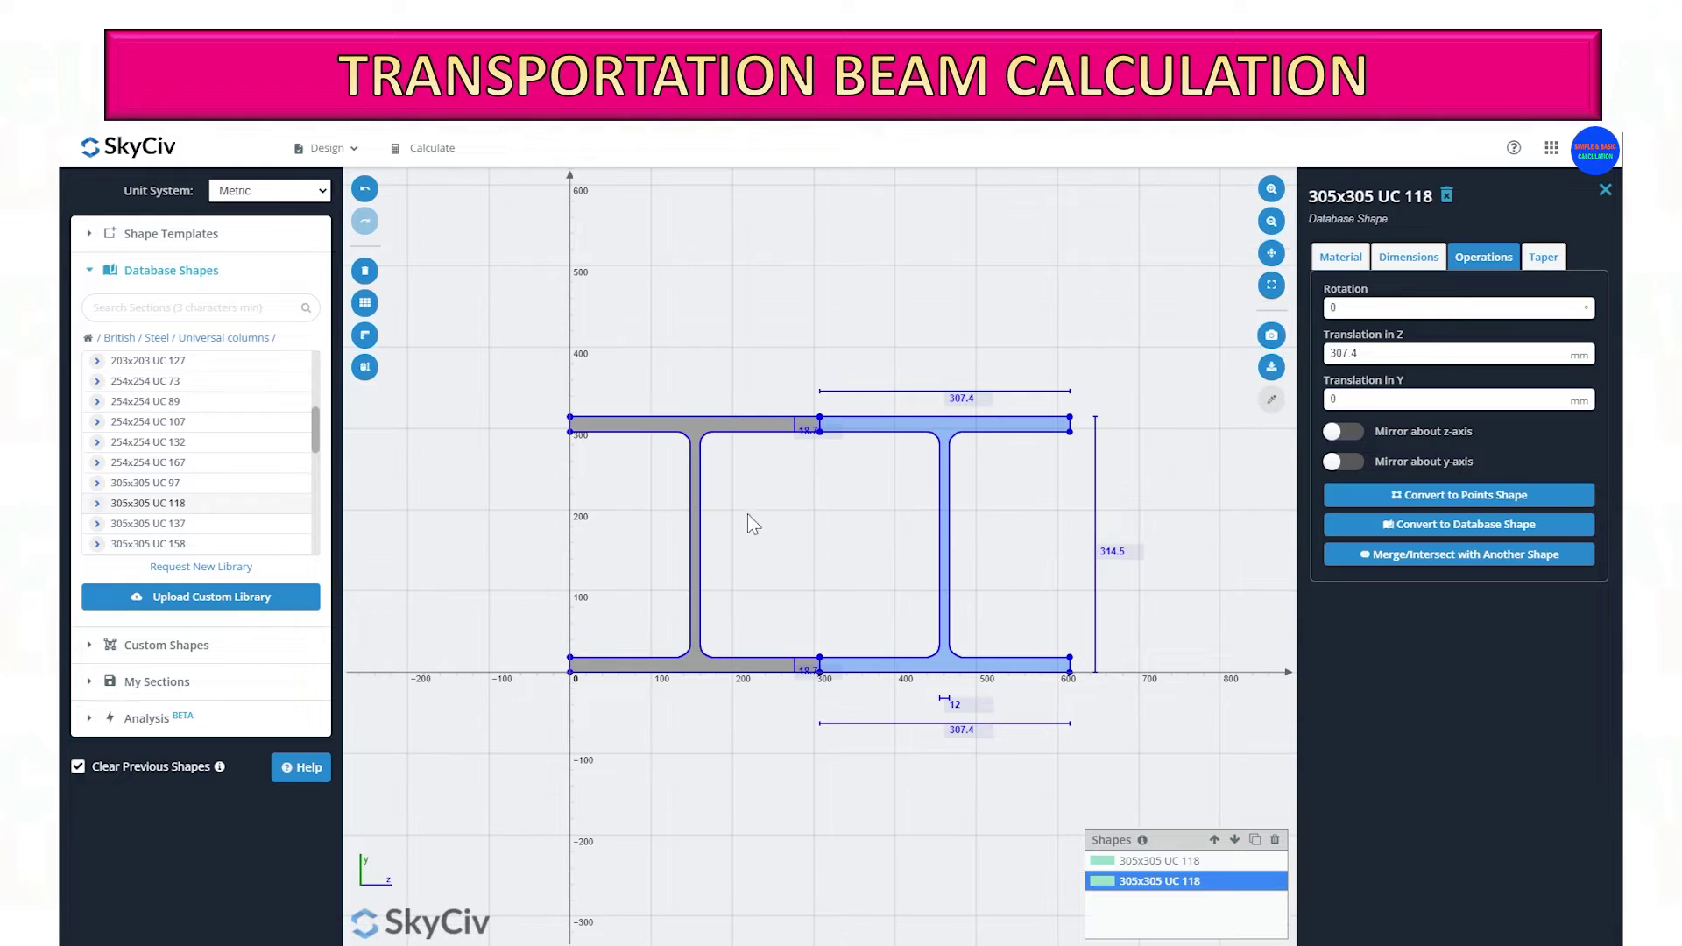
pyautogui.click(1359, 279)
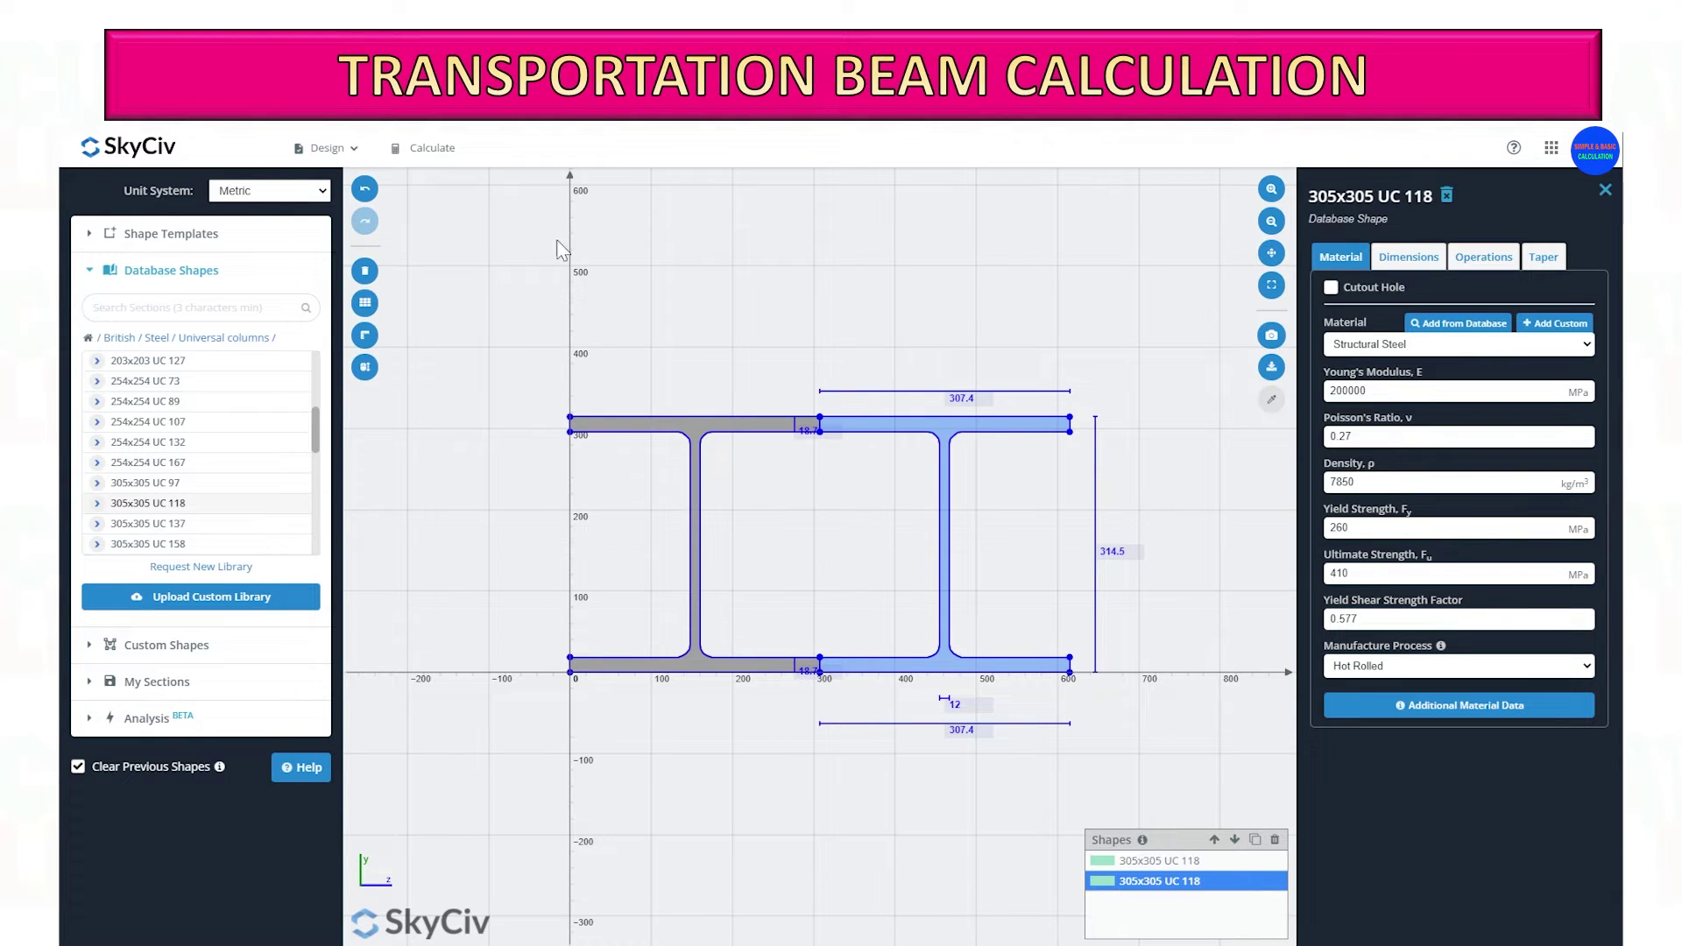
# Step: Calculate the twin section and review results: area 3.00776×10⁴ mm², centroid 307.4/157.25 mm
pyautogui.click(436, 151)
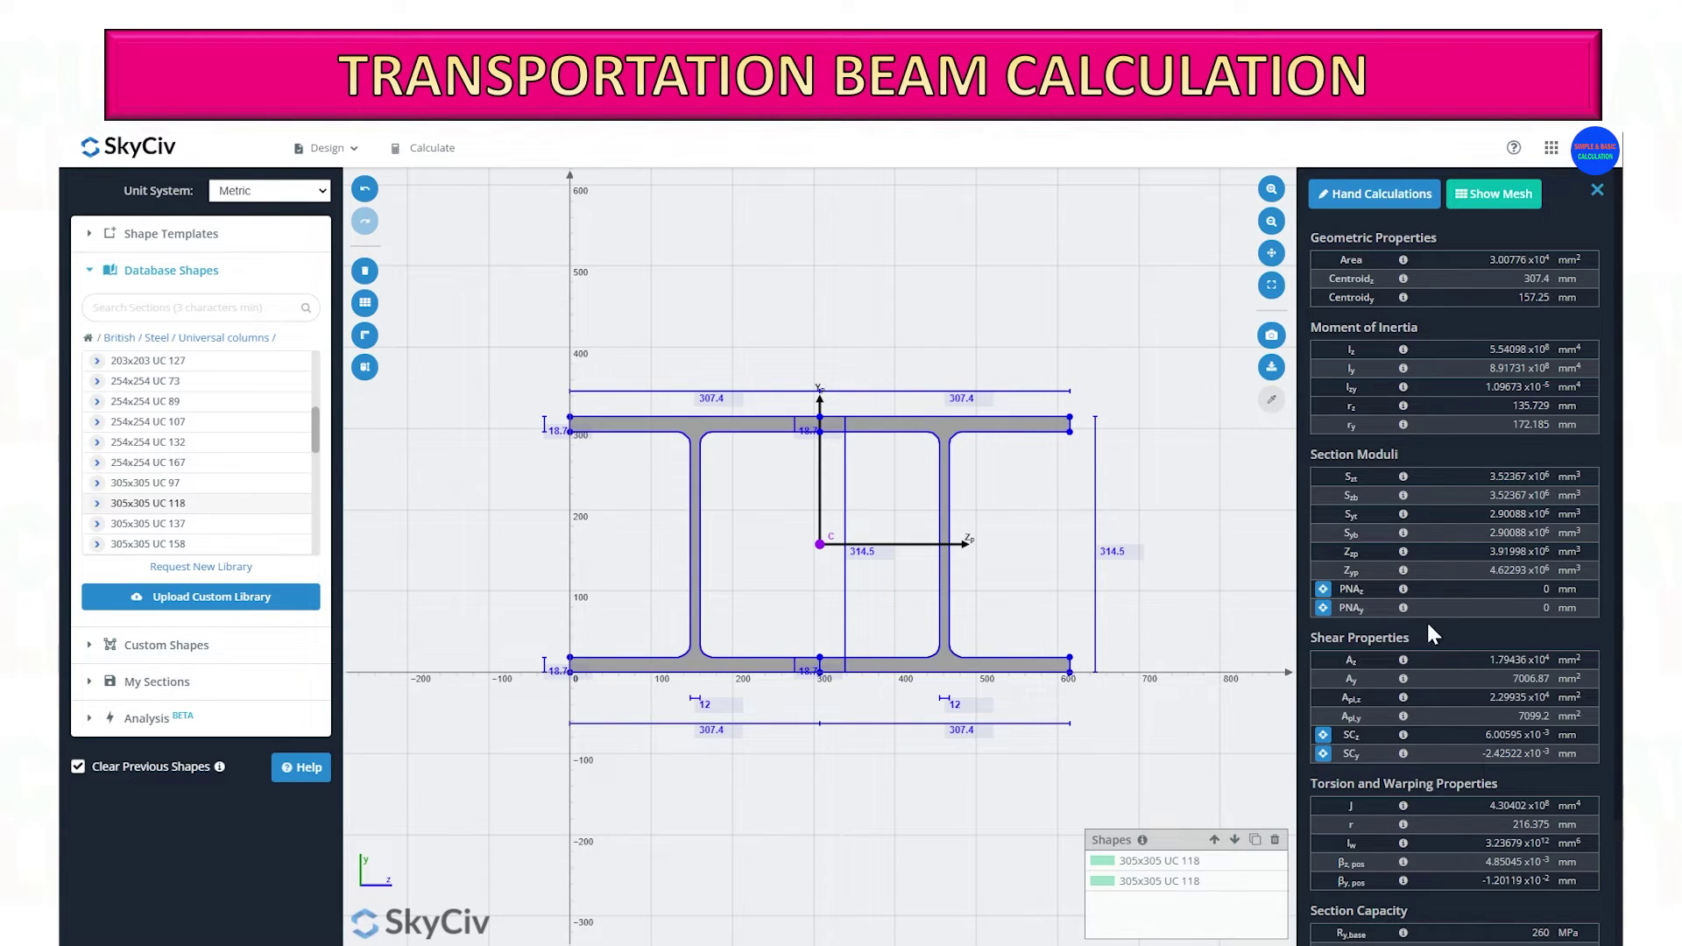
pyautogui.scroll(-2, 1494, 637)
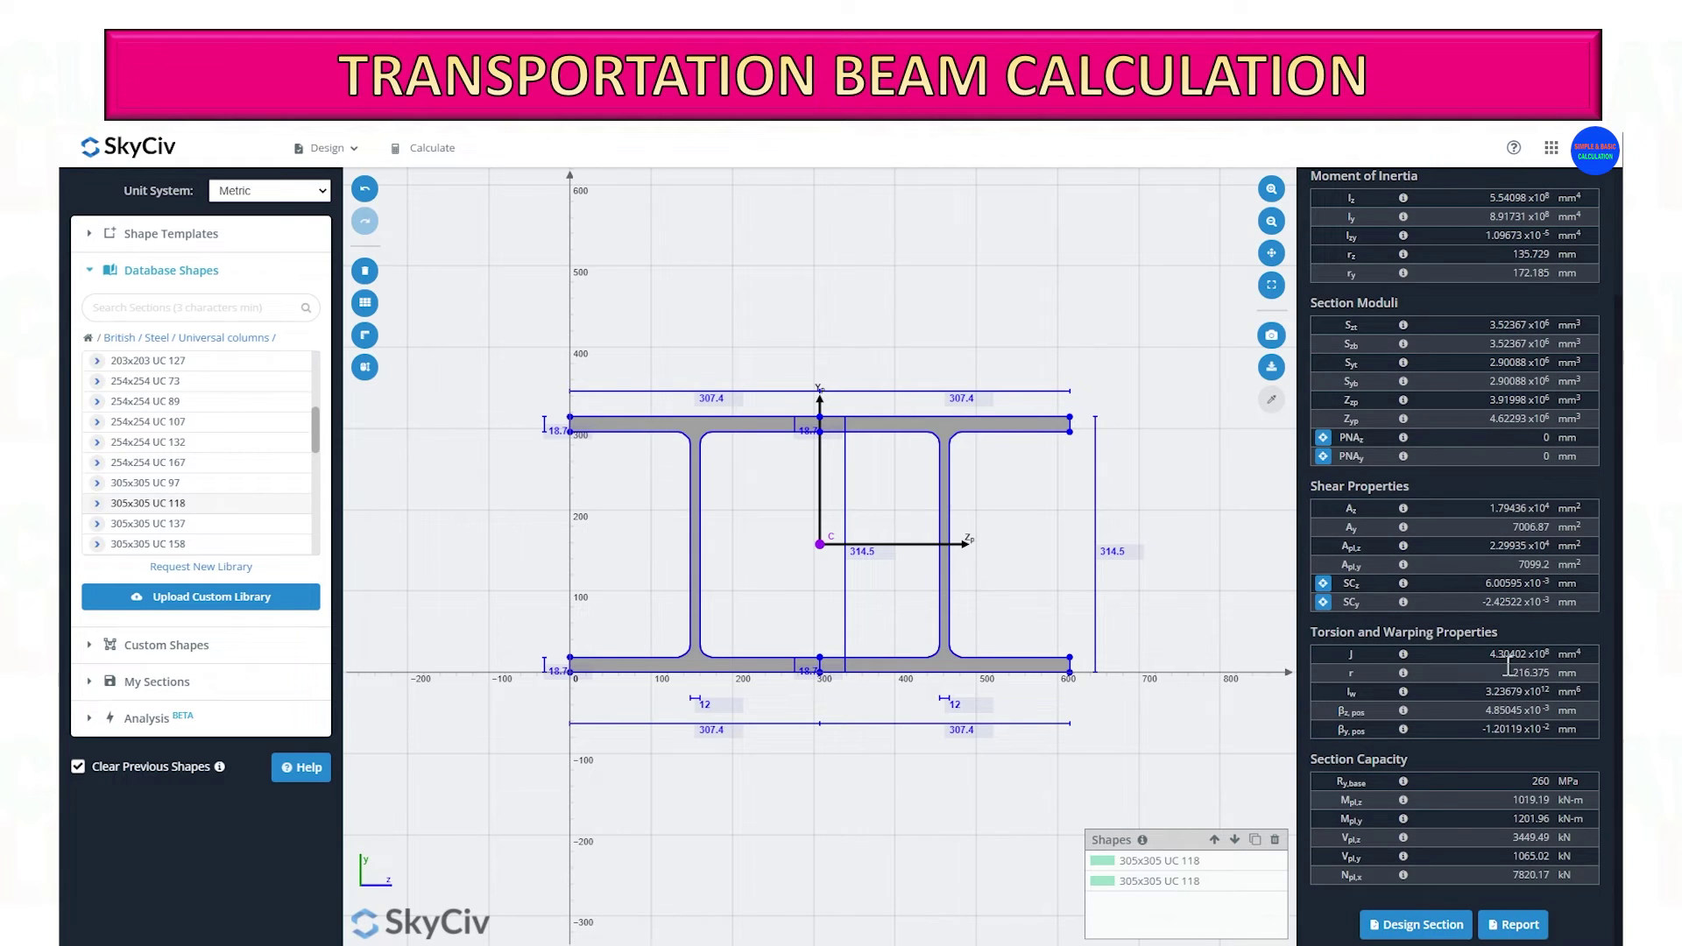
pyautogui.scroll(2, 1485, 762)
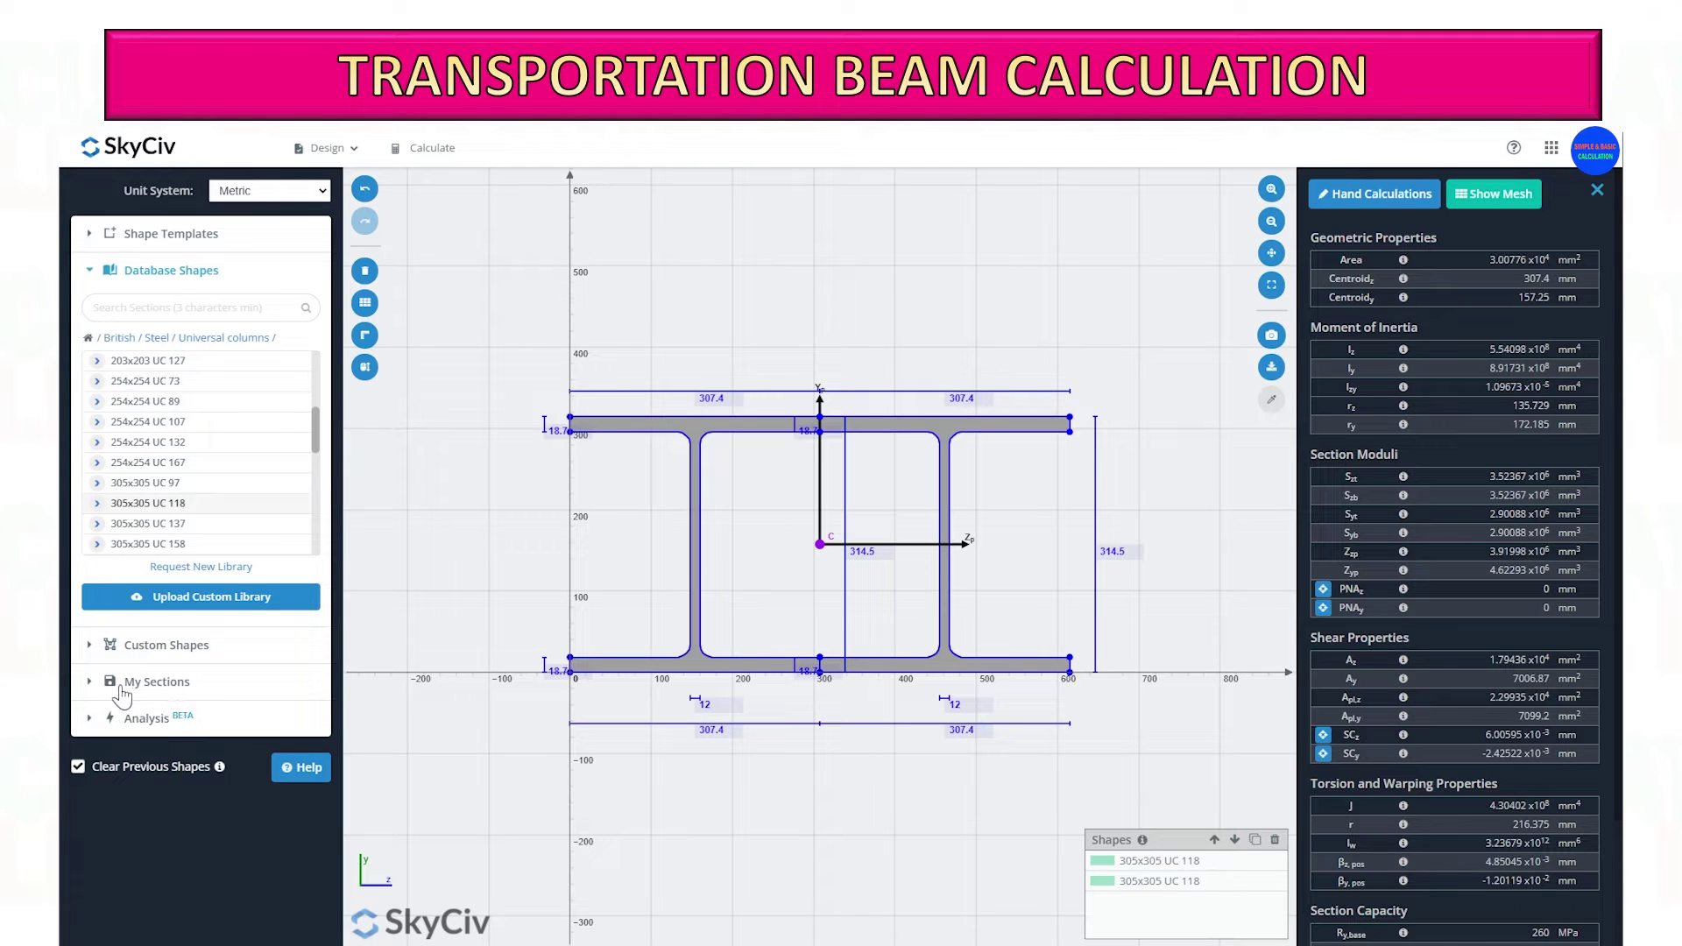
# Step: Save the twin section as 'Sample' in My Sections, then return to the SkyCiv dashboard
pyautogui.click(154, 682)
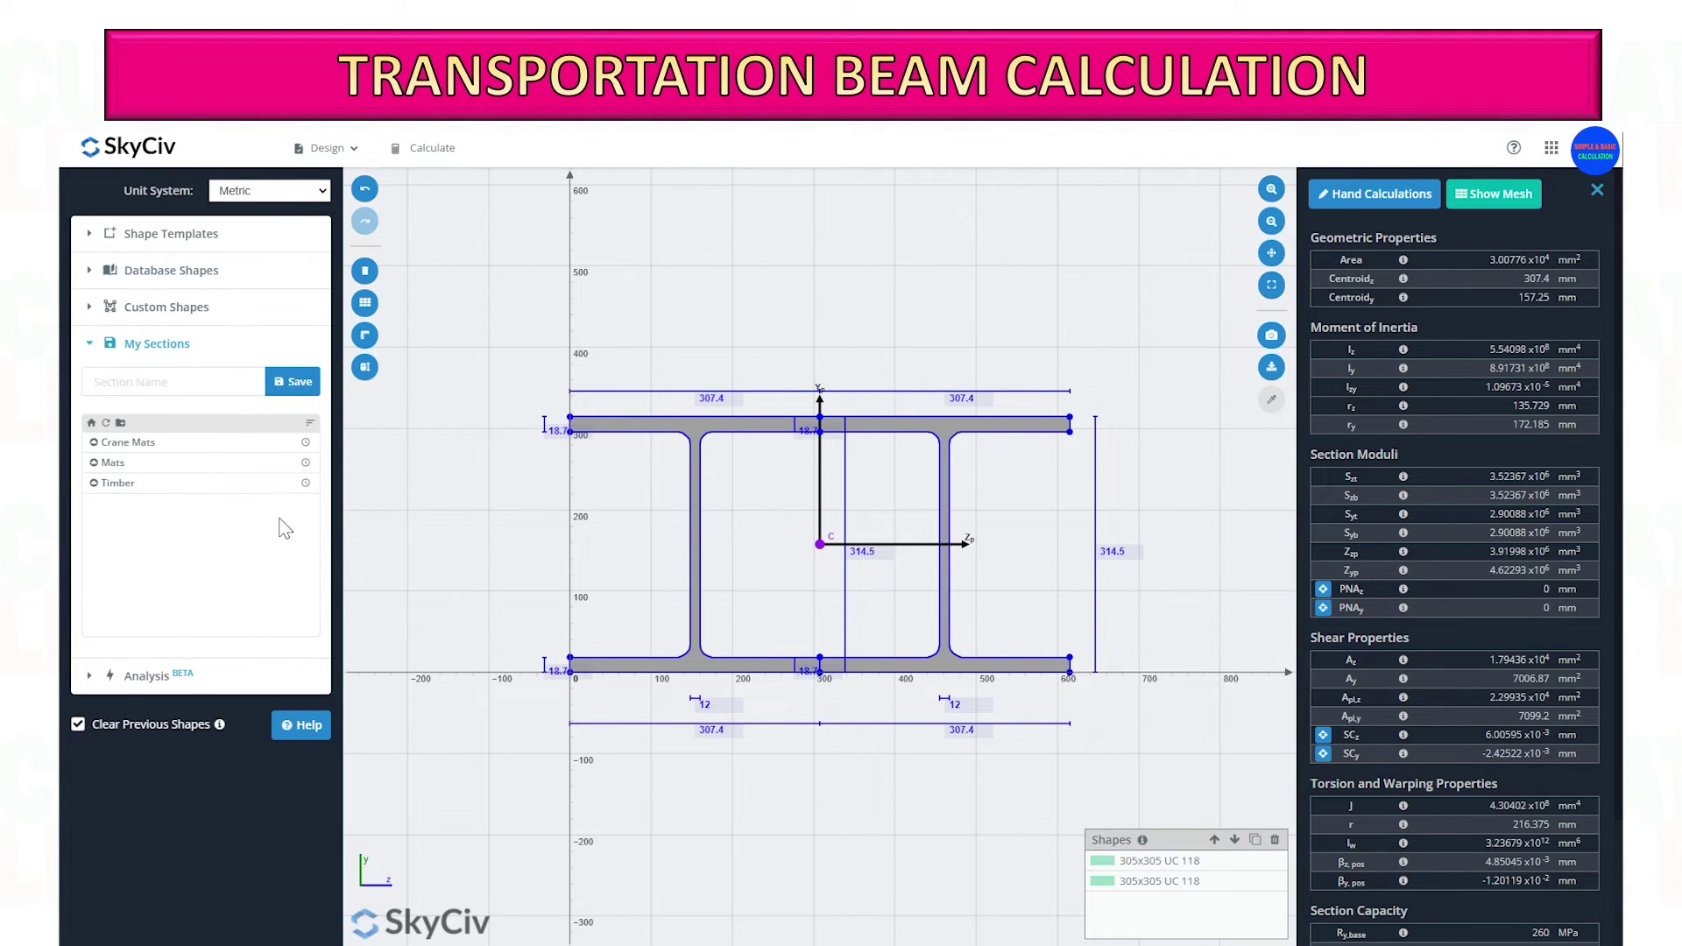
pyautogui.click(250, 385)
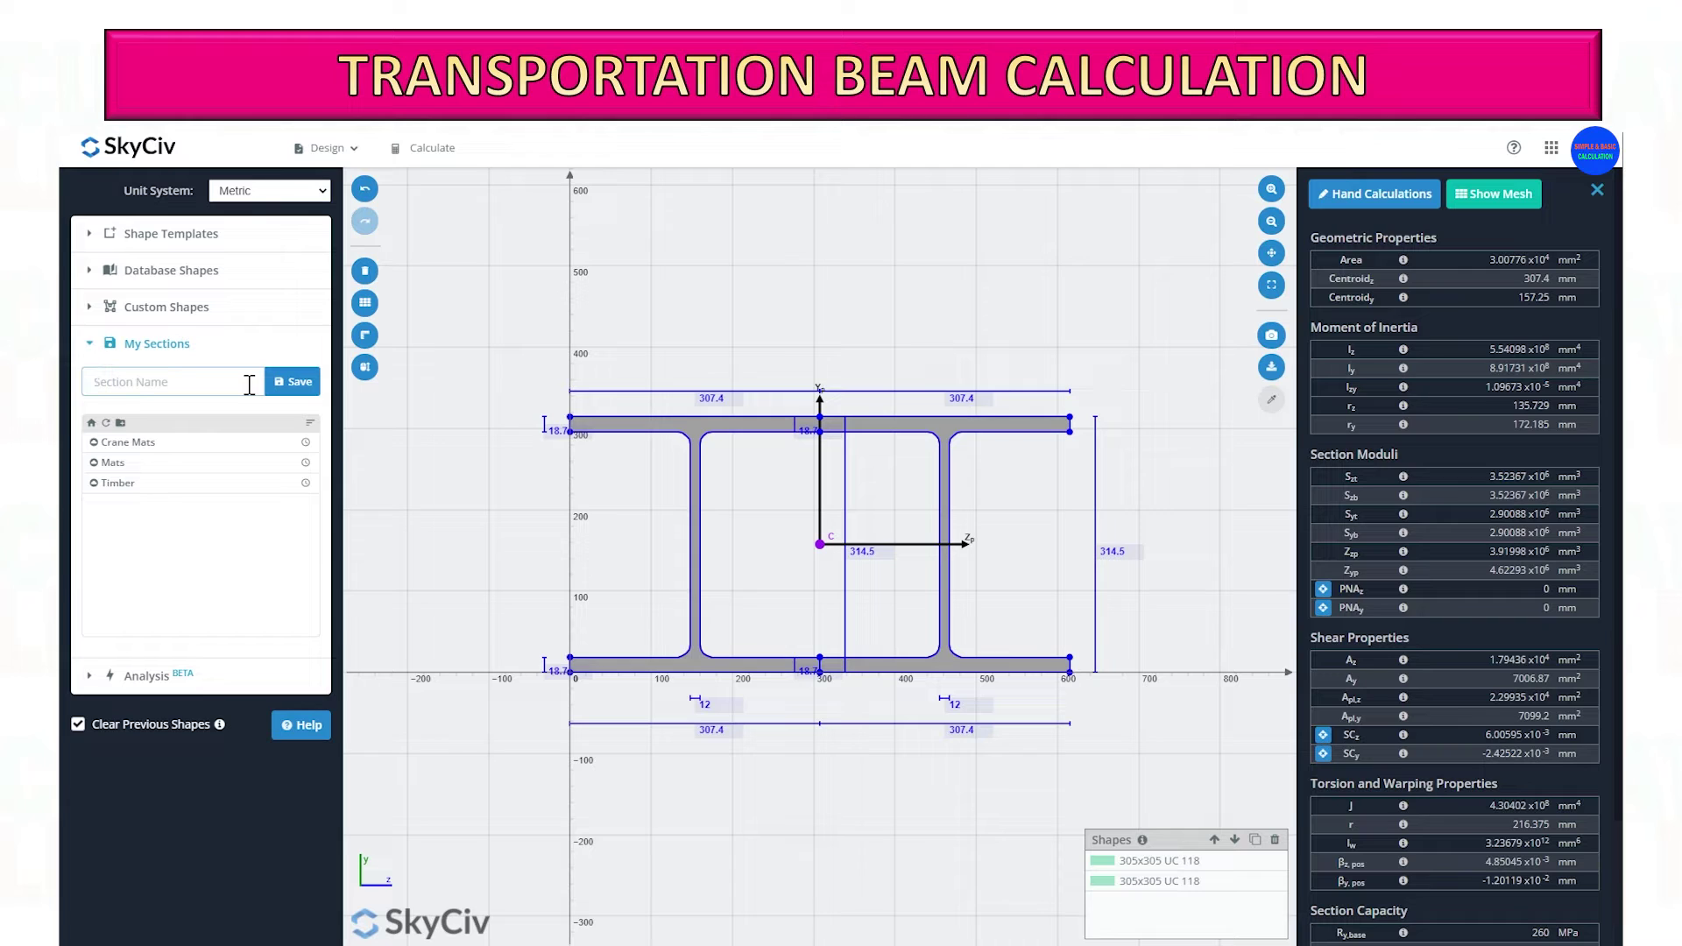
pyautogui.write('Sample')
pyautogui.click(292, 381)
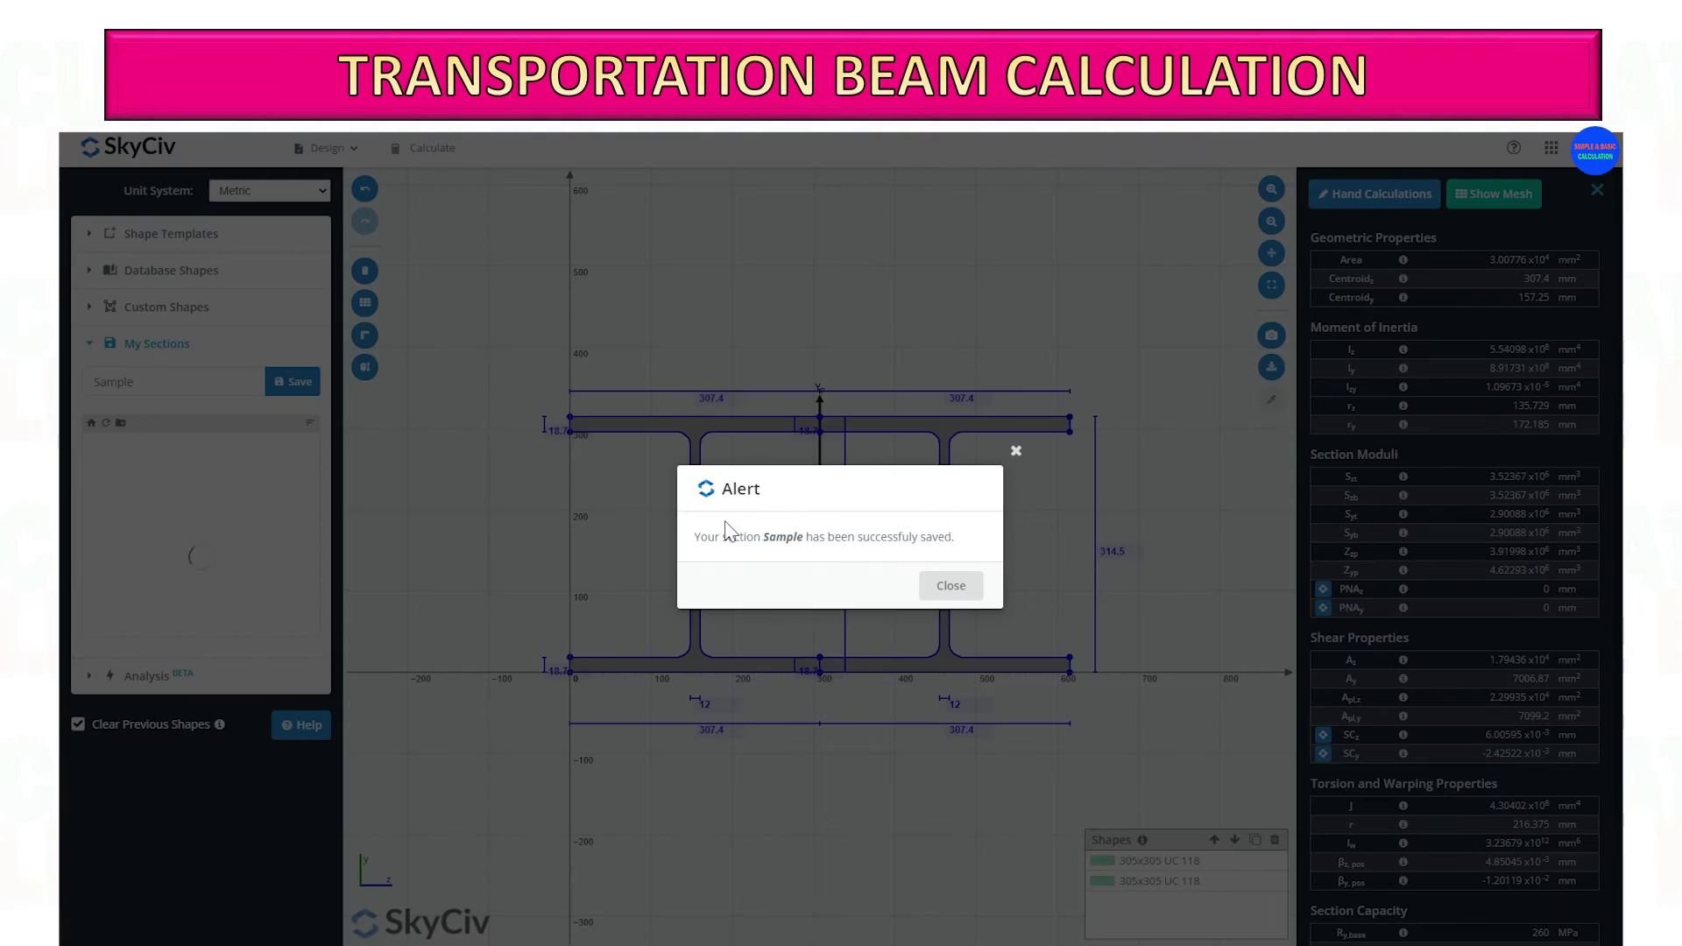
pyautogui.click(948, 585)
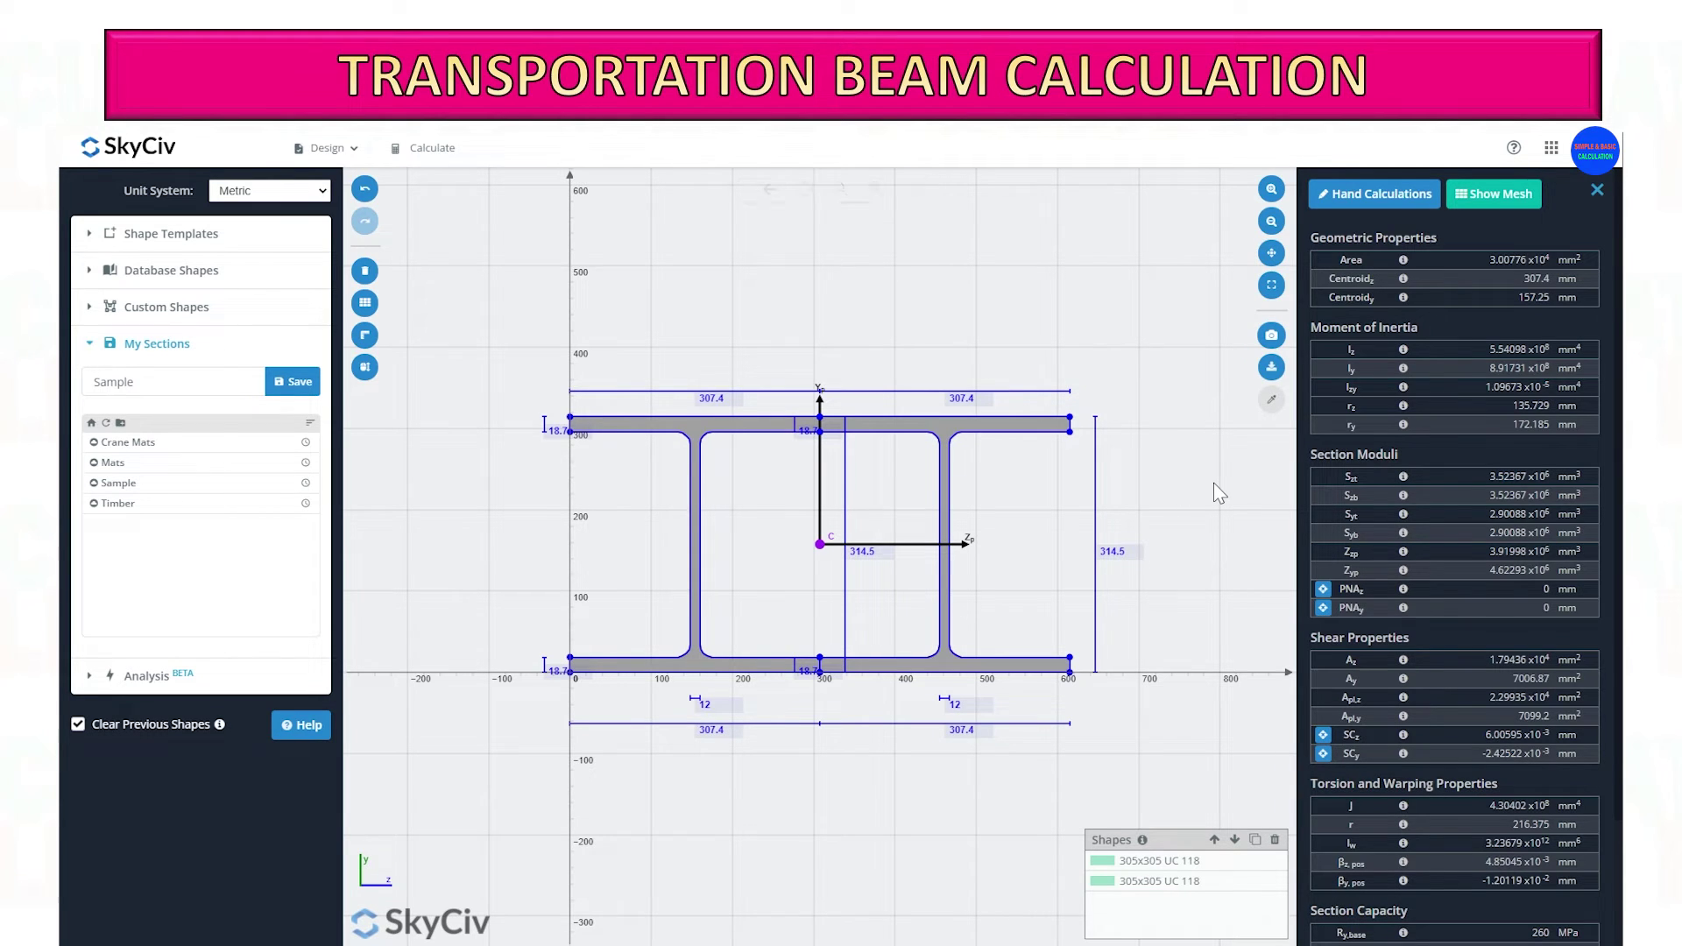
pyautogui.hotkey('alt', 'Left')
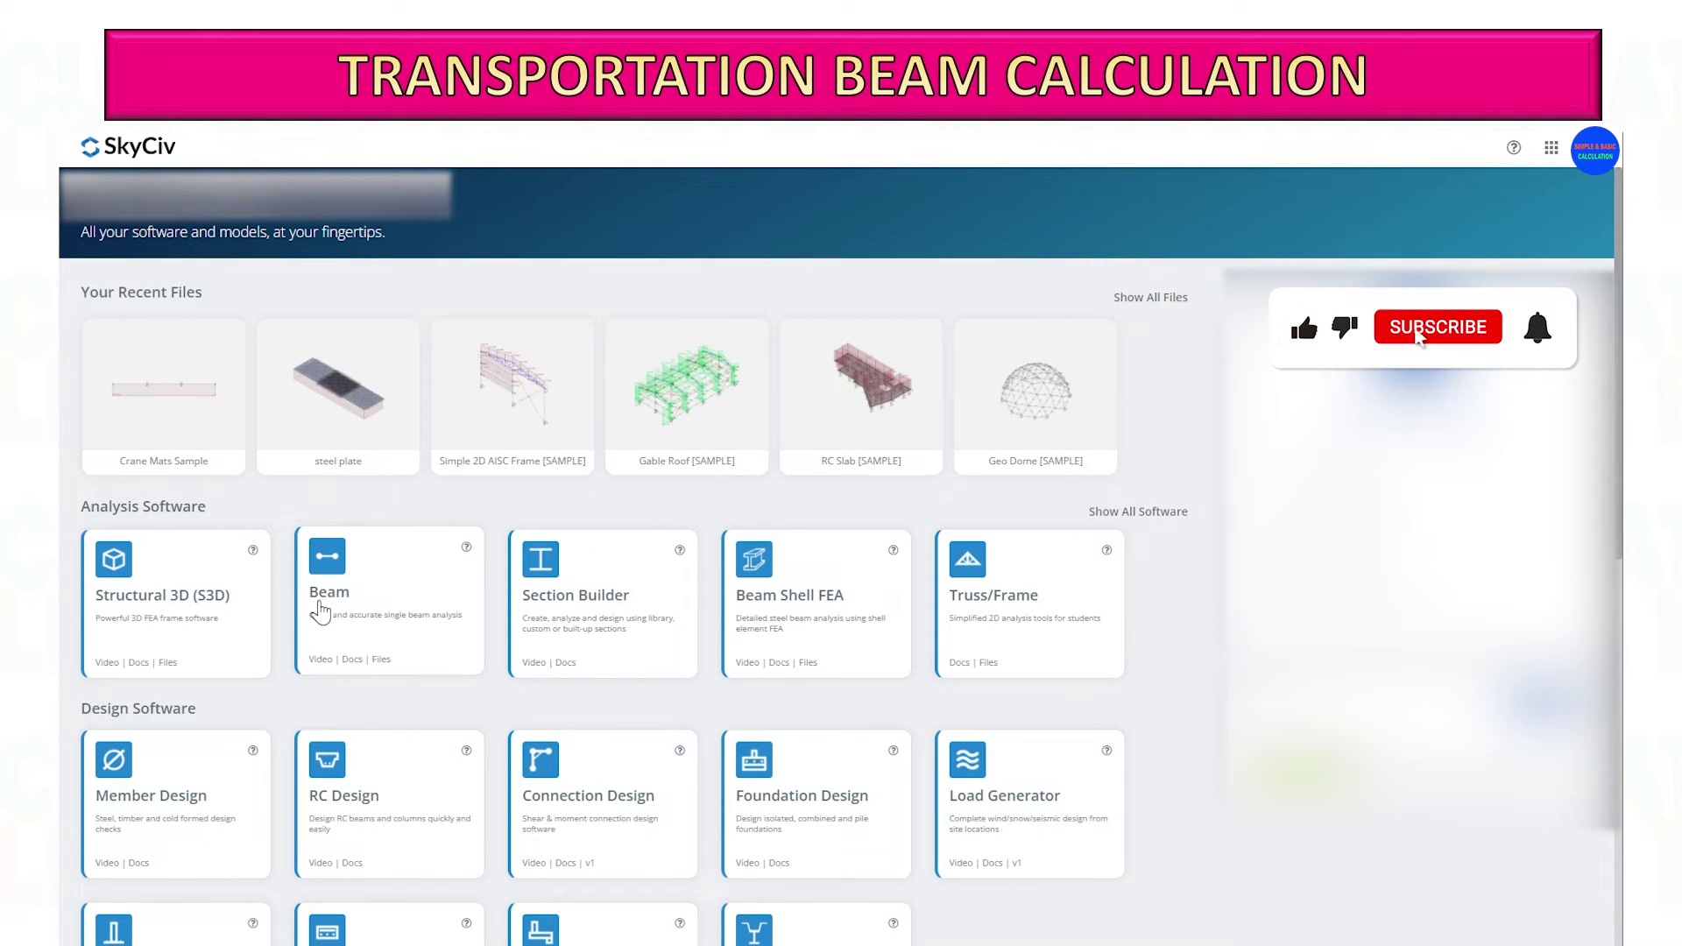
# Step: Launch SkyCiv Beam with a blank metric model from the dashboard's Beam card
pyautogui.click(387, 593)
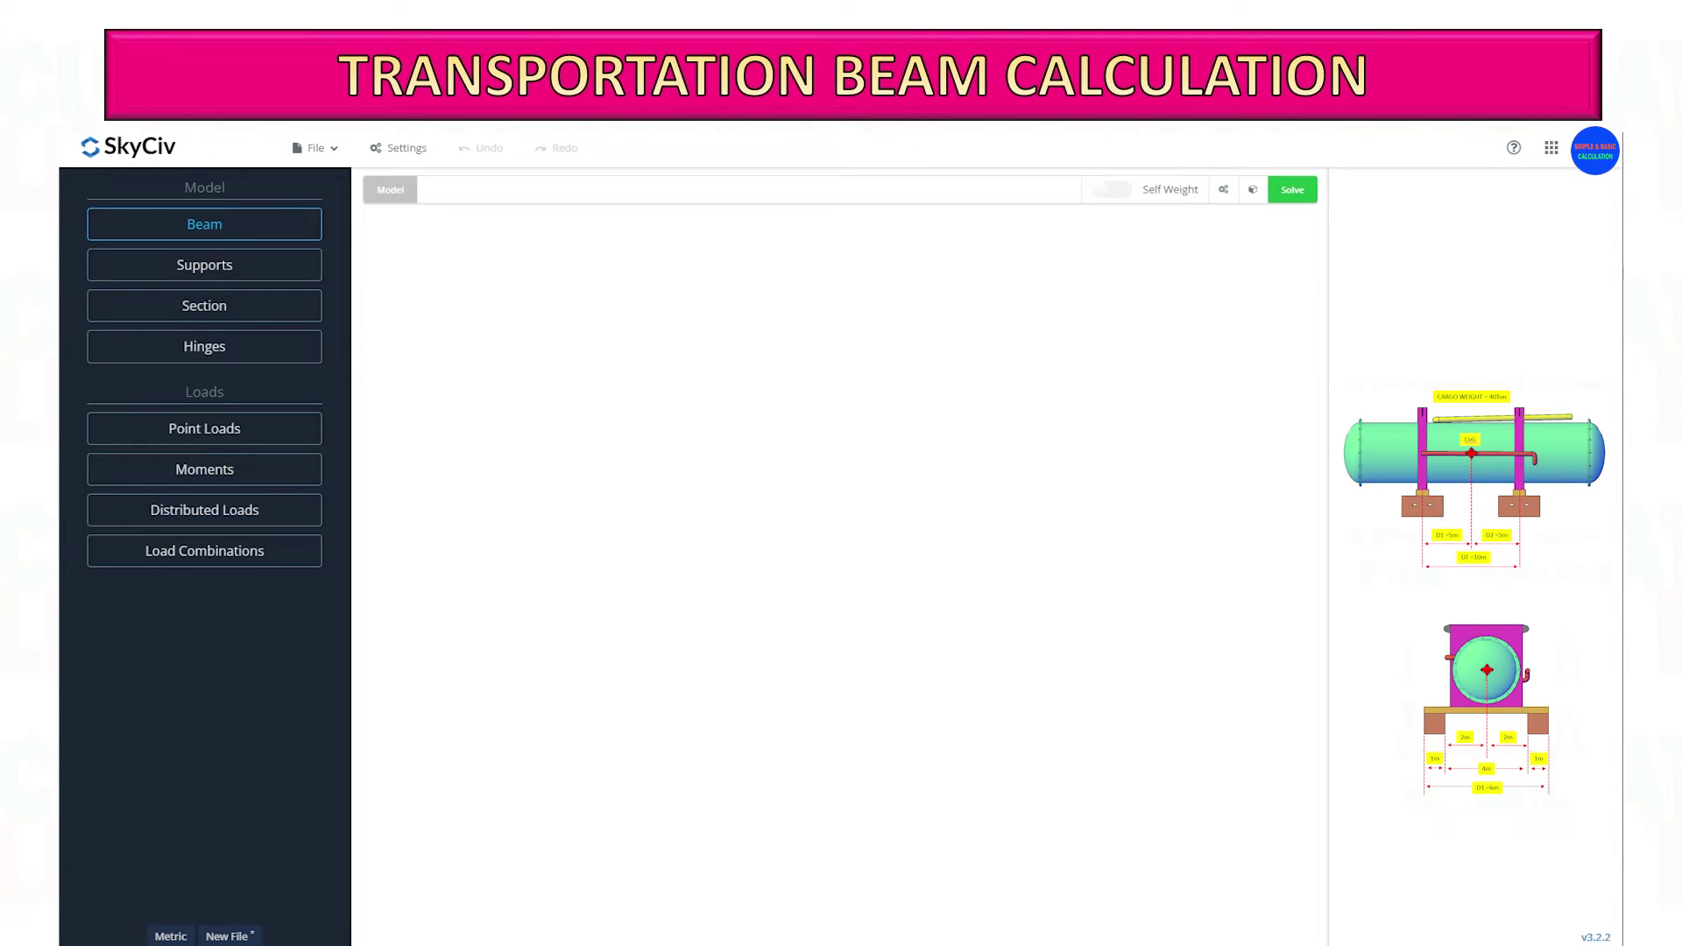
# Step: Add a beam of length 6 m to the model
pyautogui.click(244, 229)
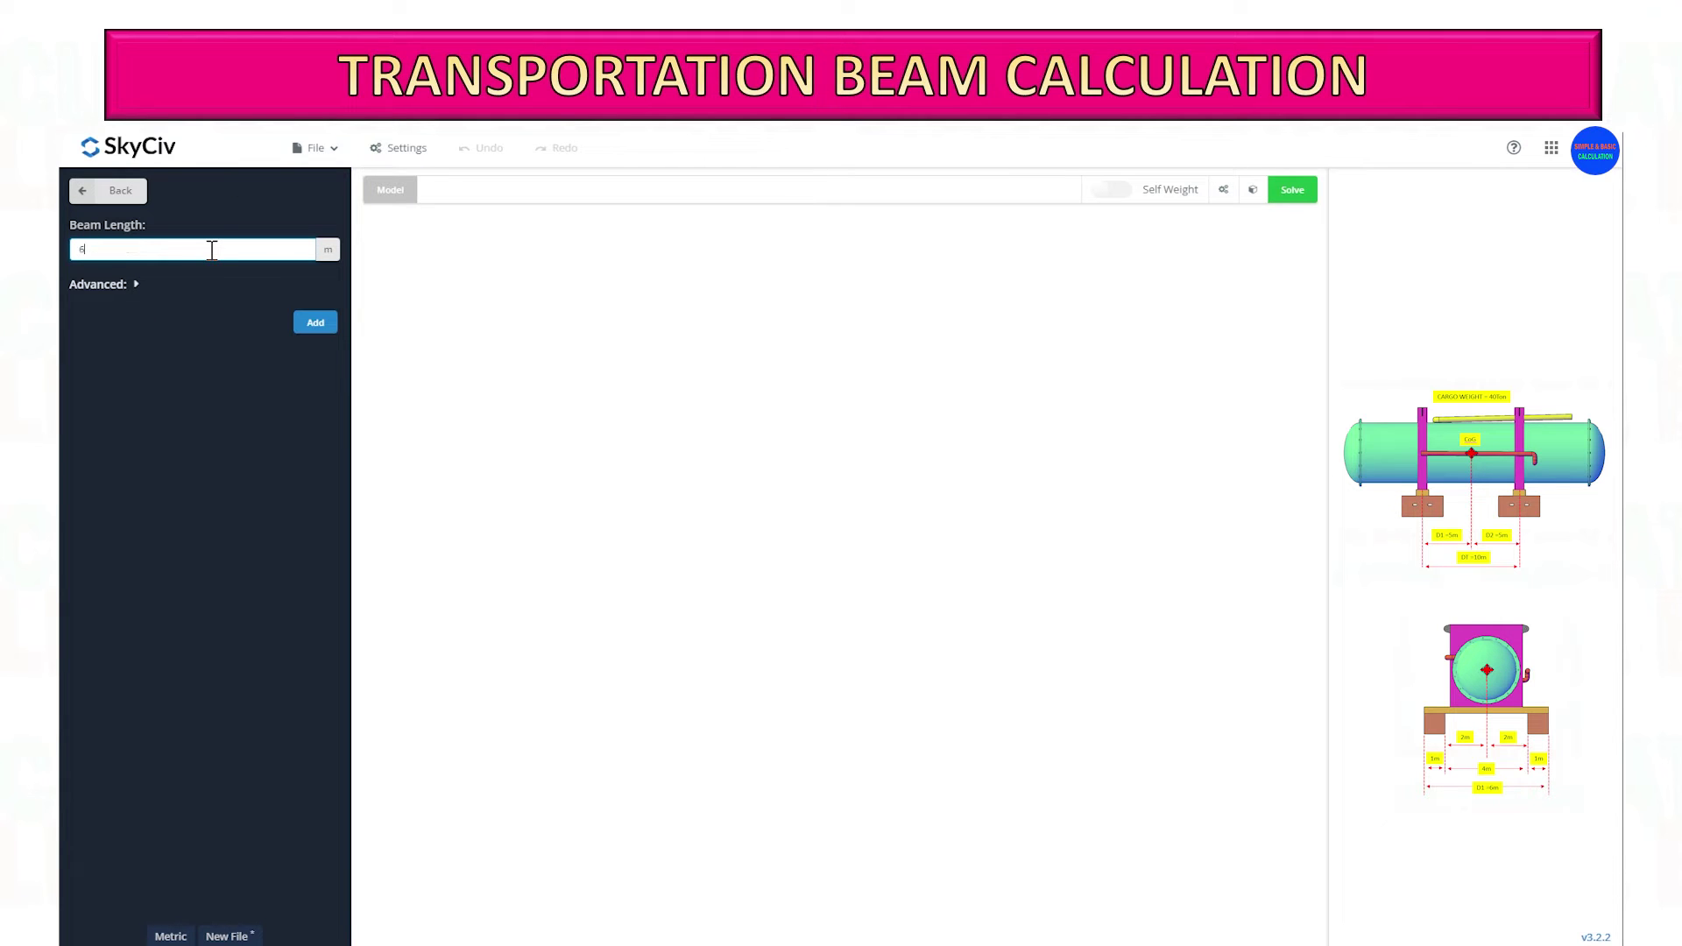
pyautogui.click(317, 325)
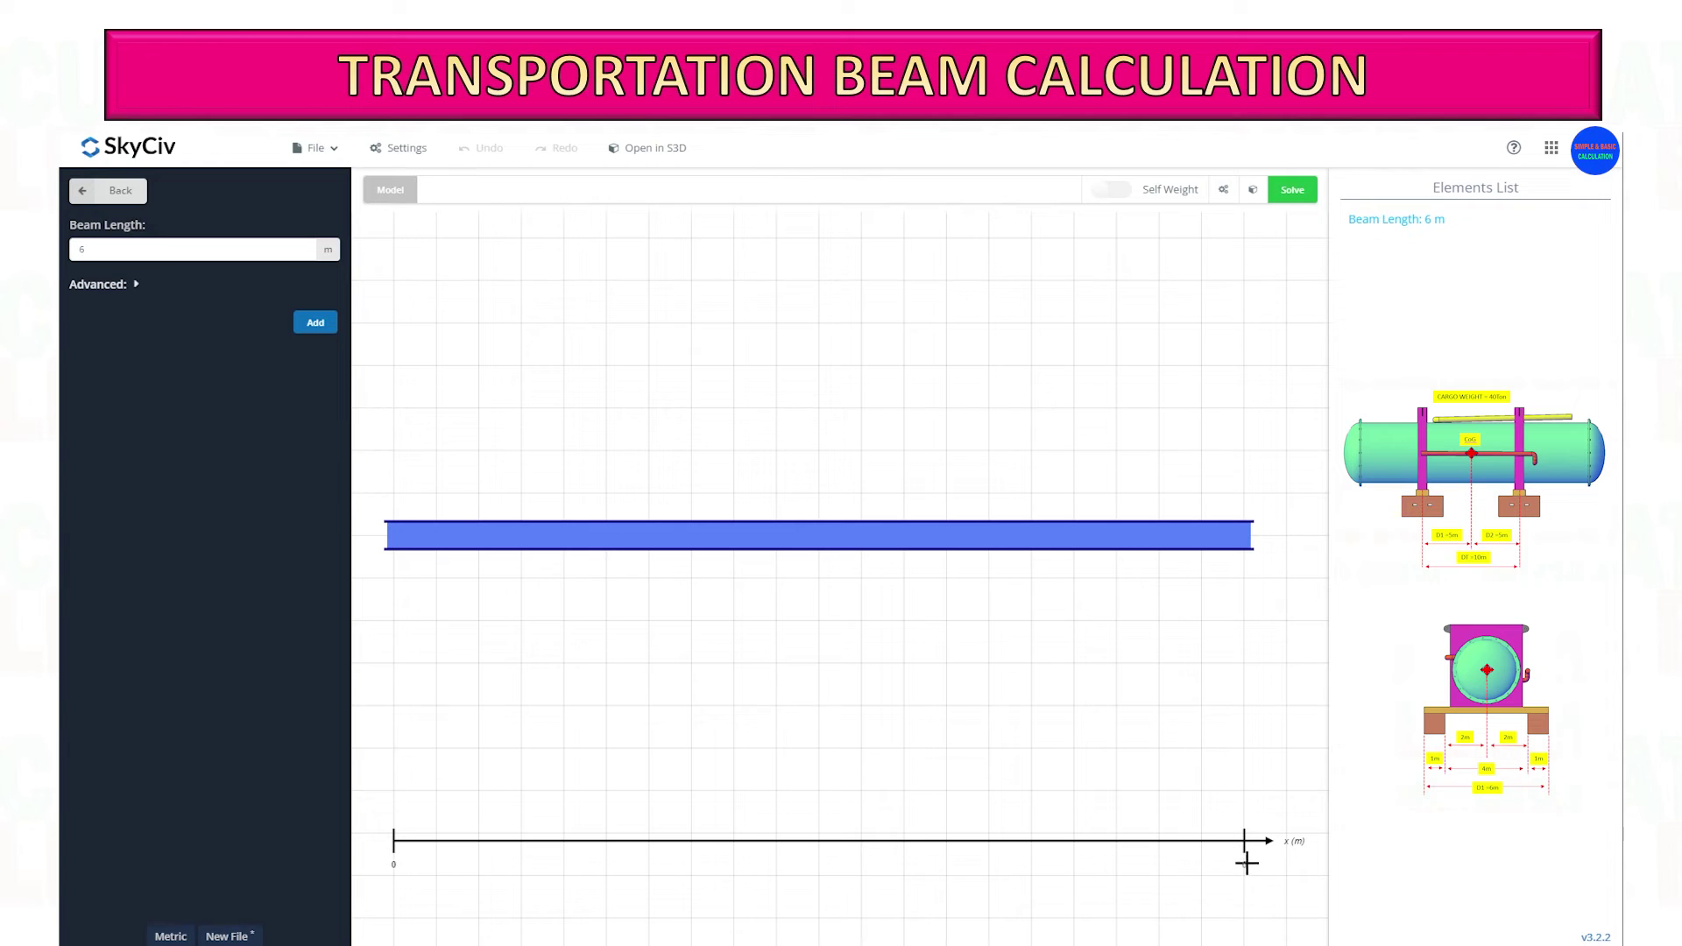
pyautogui.click(75, 192)
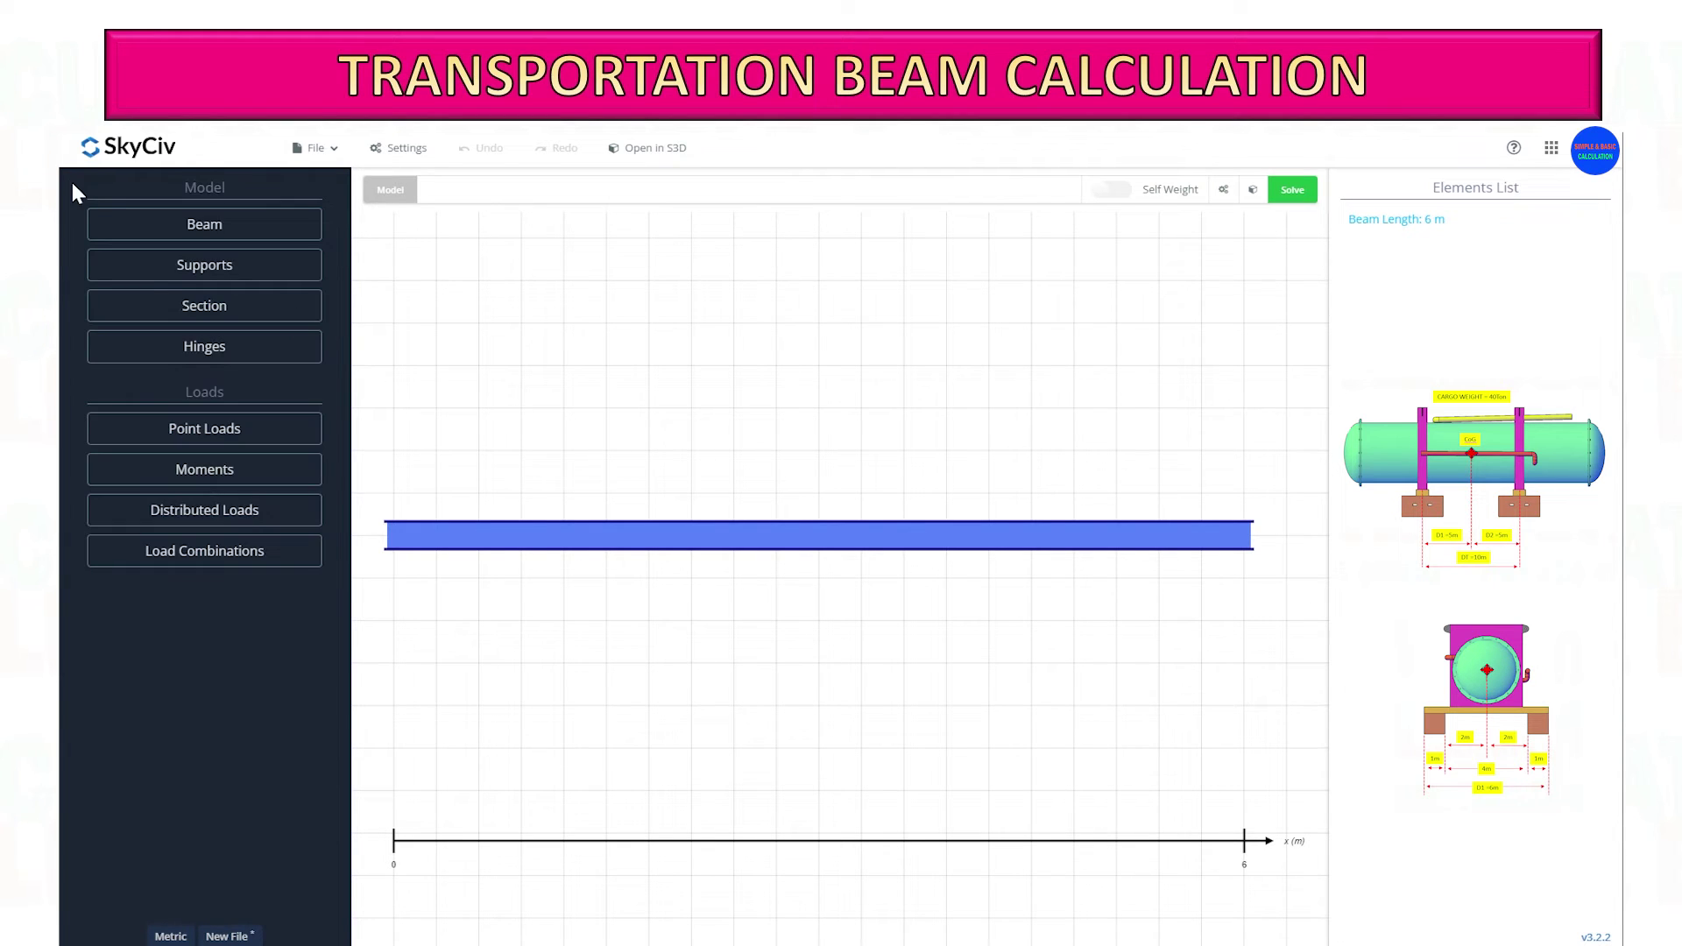
# Step: Choose the Pin Support type and add the first pinned support at 1 m
pyautogui.click(179, 274)
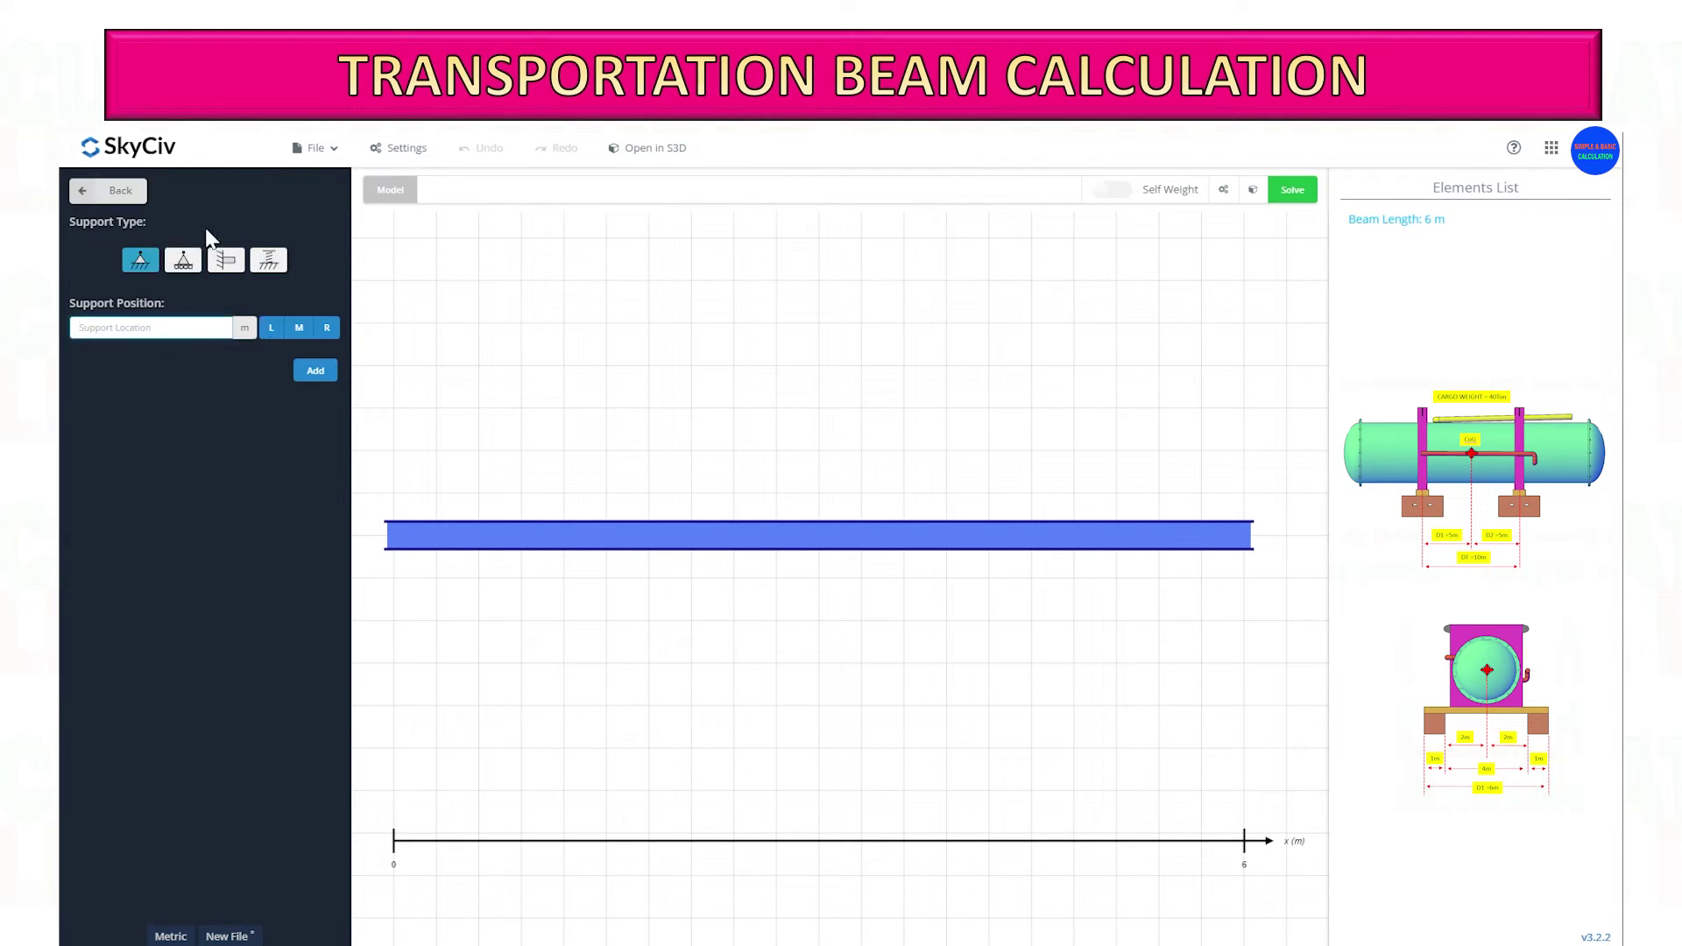
pyautogui.click(180, 264)
pyautogui.click(218, 268)
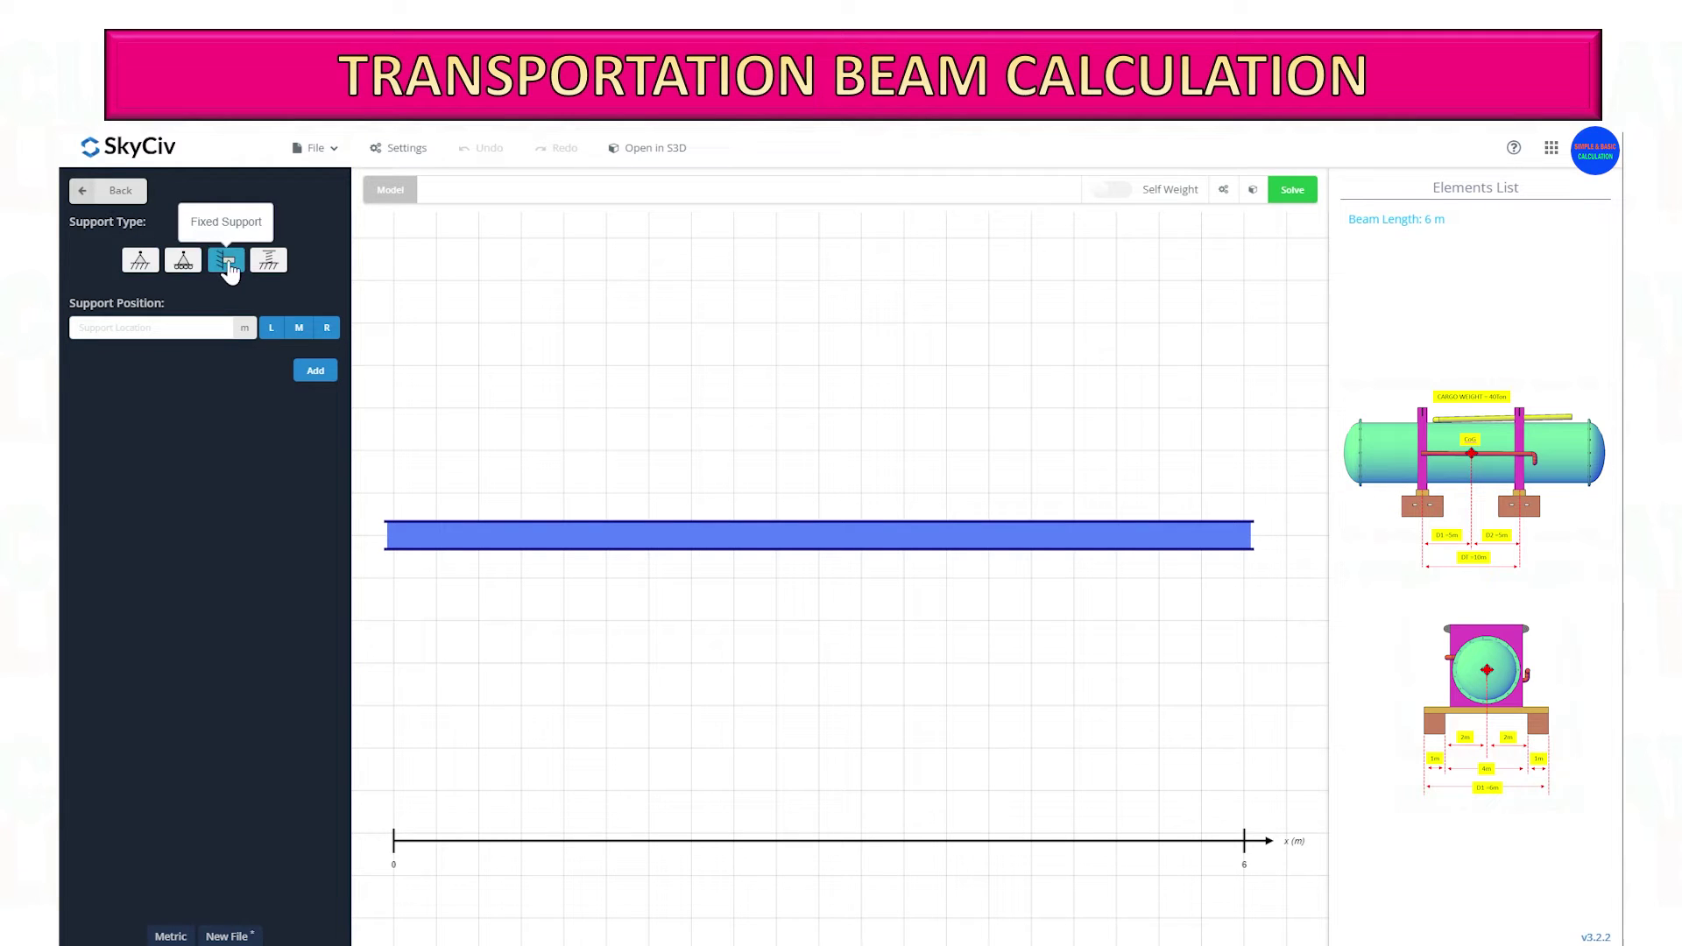
pyautogui.click(265, 262)
pyautogui.click(149, 268)
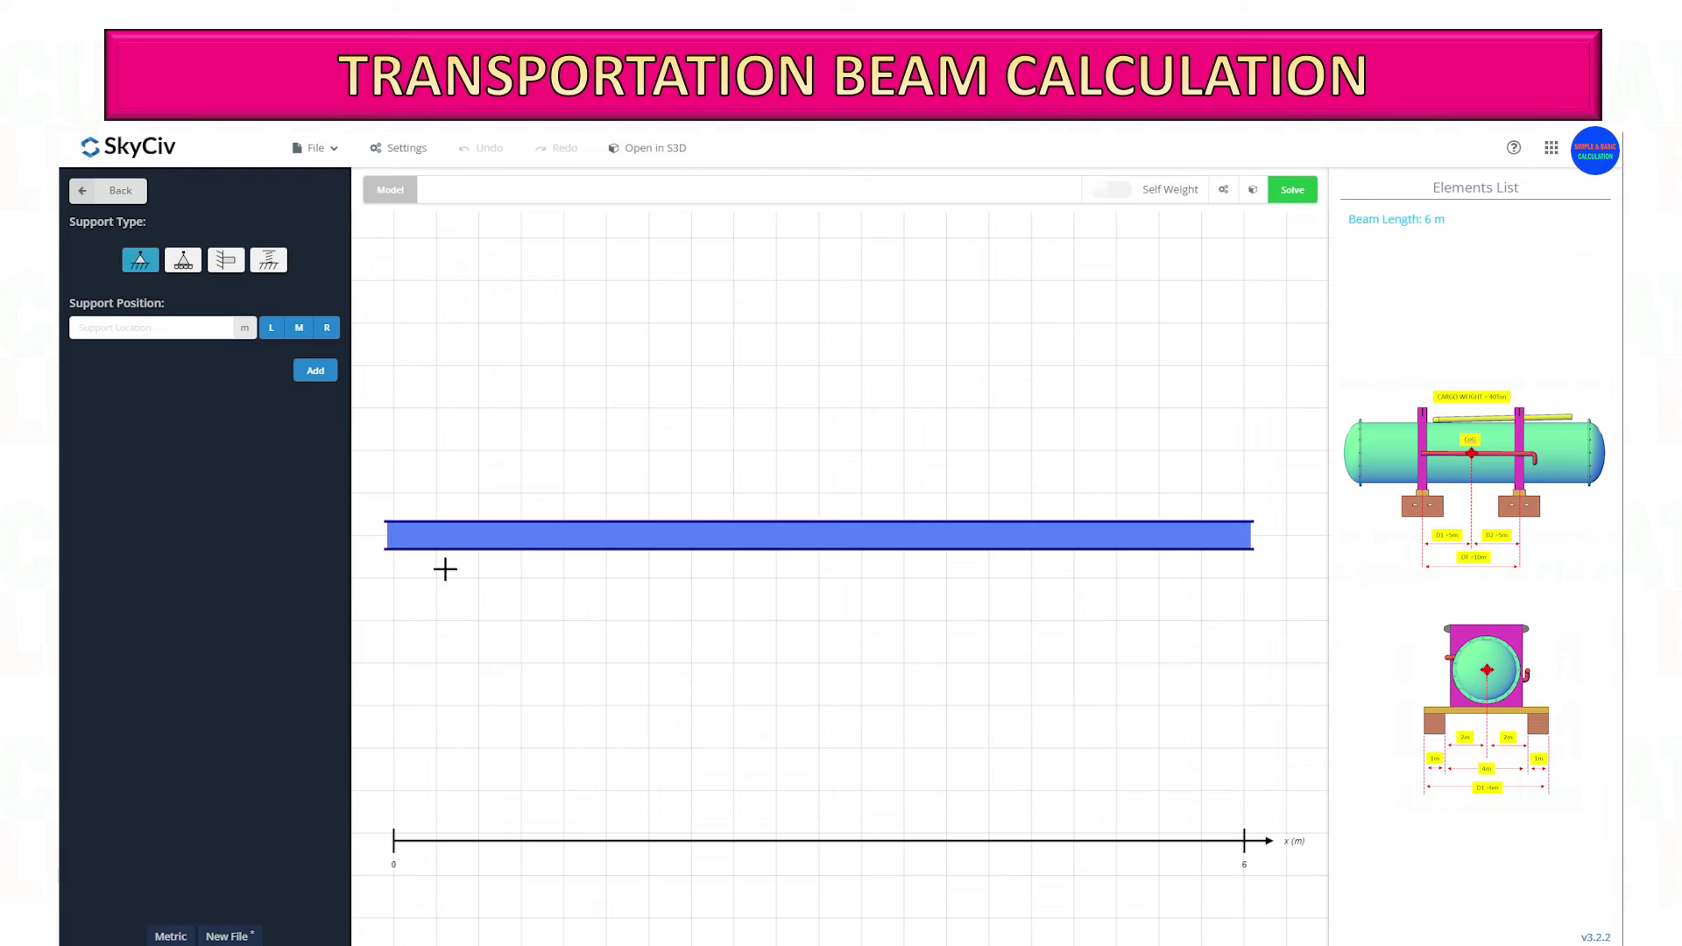
pyautogui.click(117, 325)
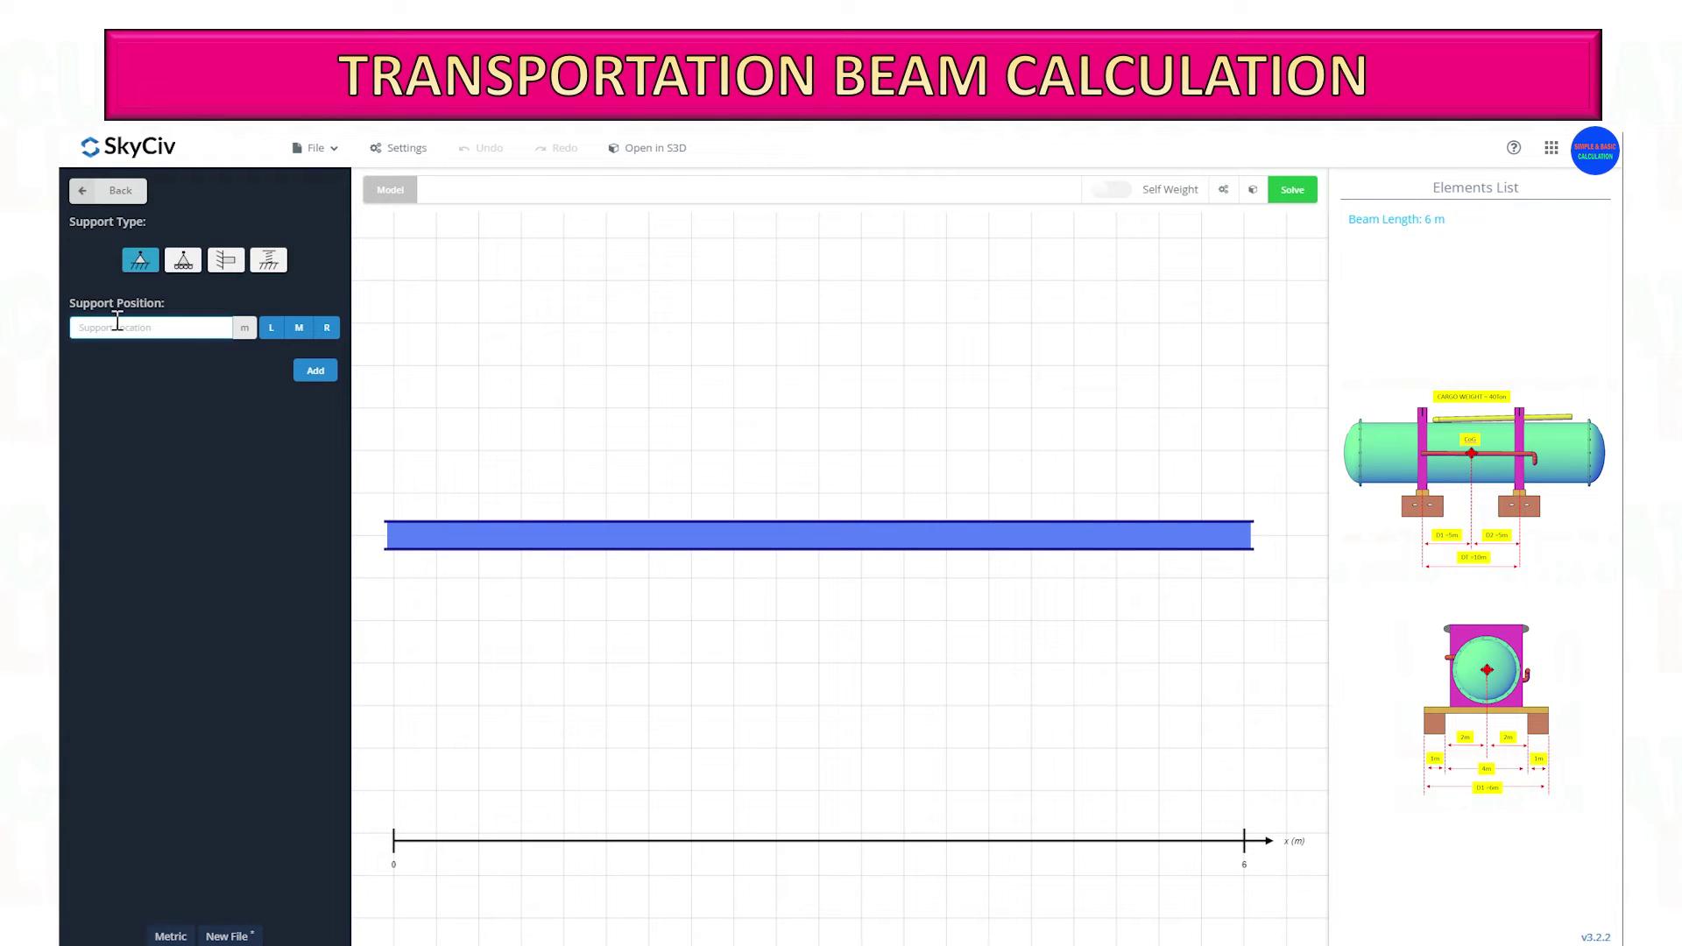
pyautogui.write('1')
pyautogui.click(313, 373)
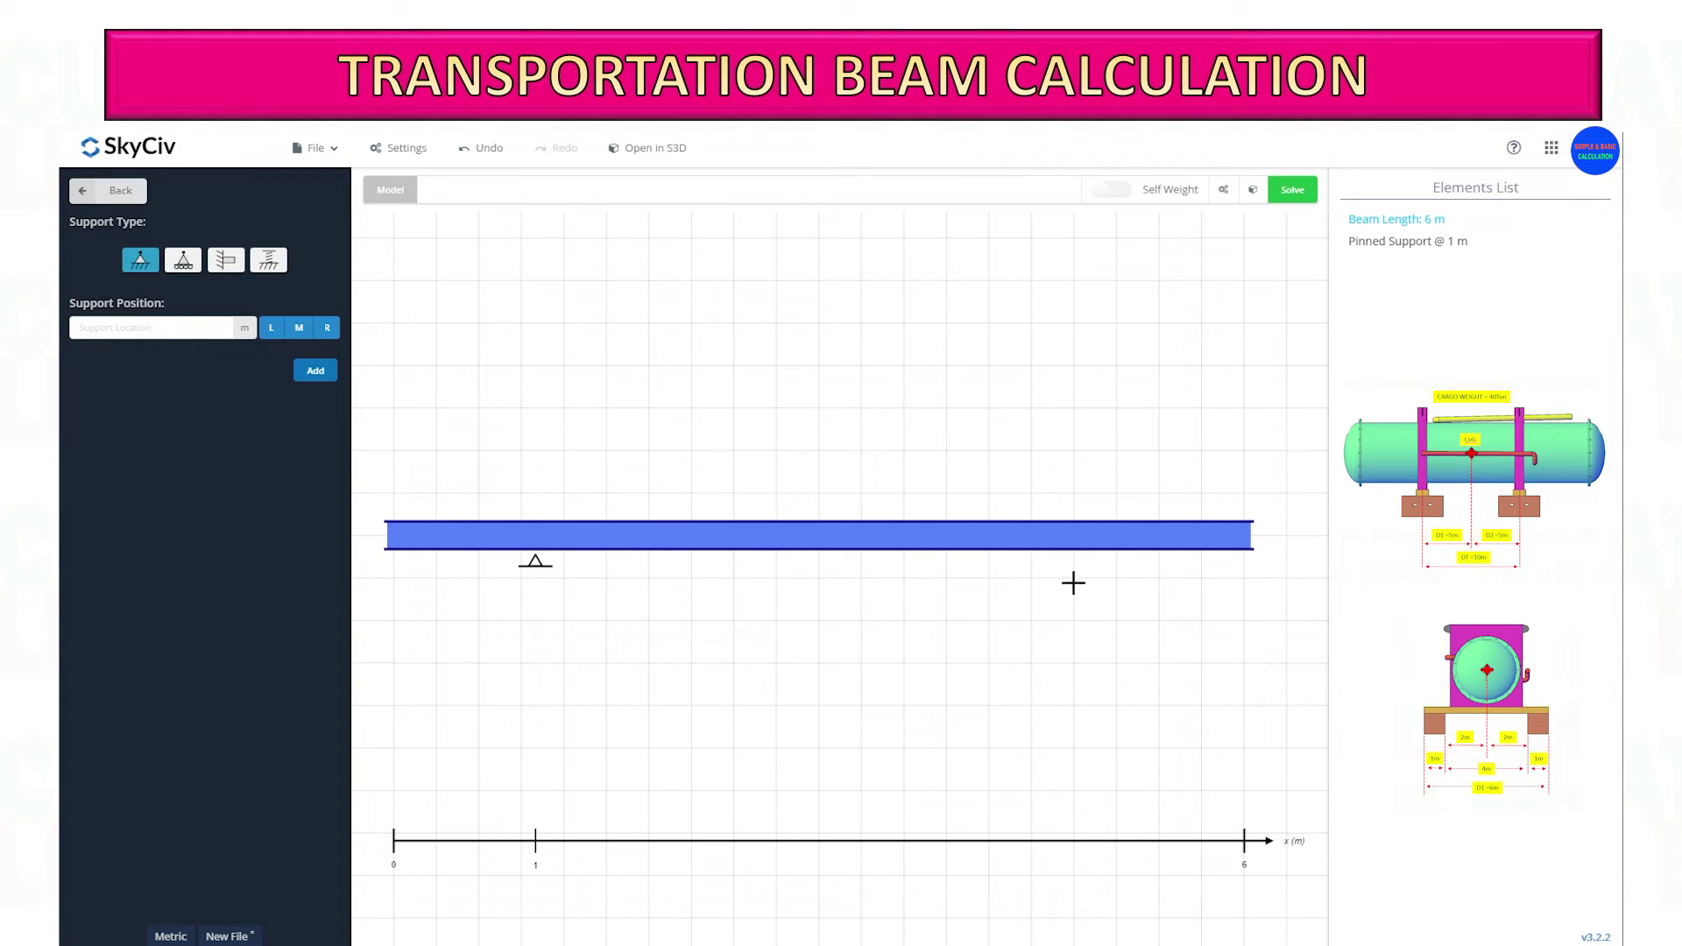
# Step: Add the second pinned support at 5 m and bring up the Section inputs
pyautogui.click(124, 330)
pyautogui.write('5')
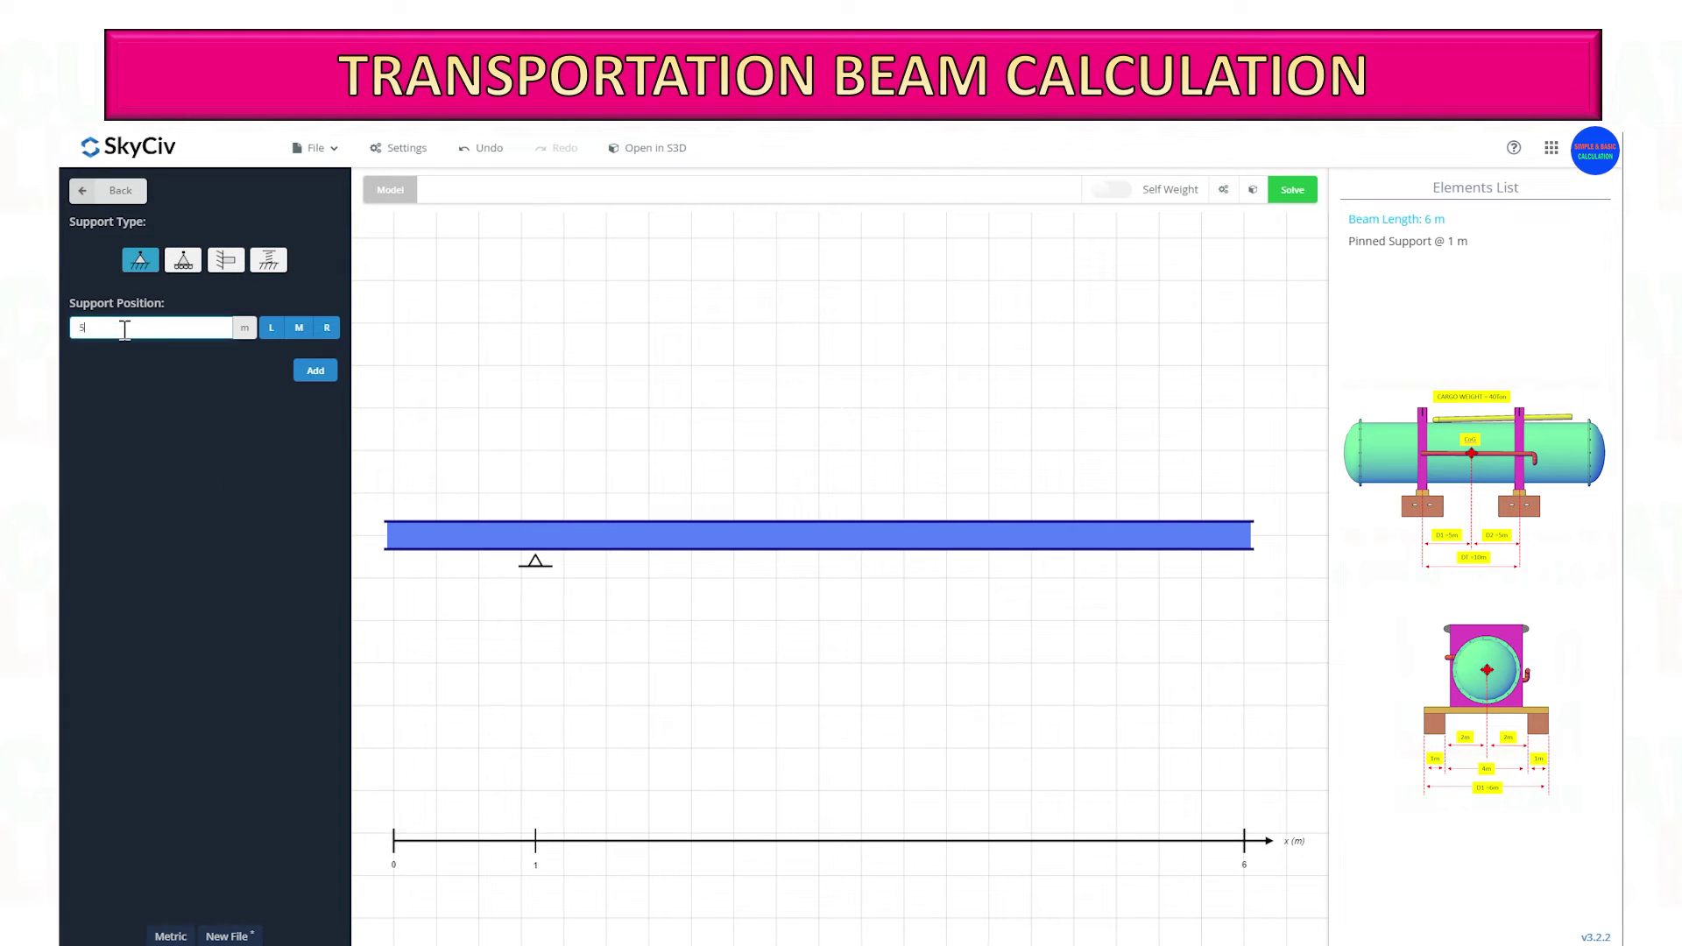
pyautogui.click(309, 366)
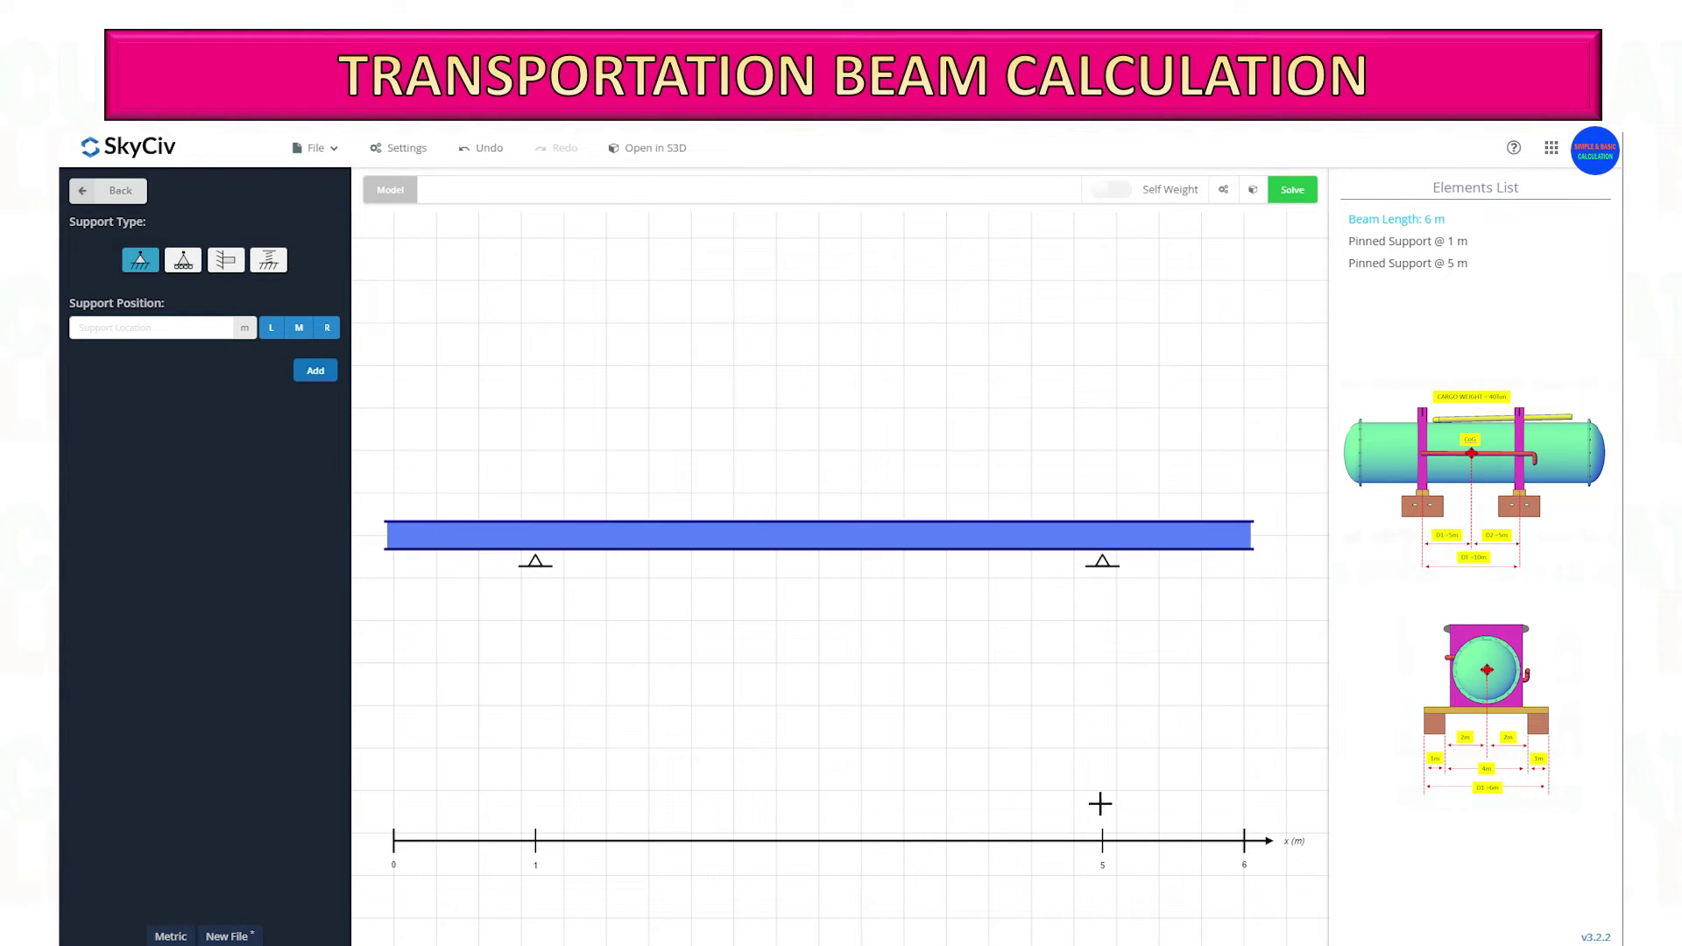
pyautogui.click(79, 189)
pyautogui.click(215, 313)
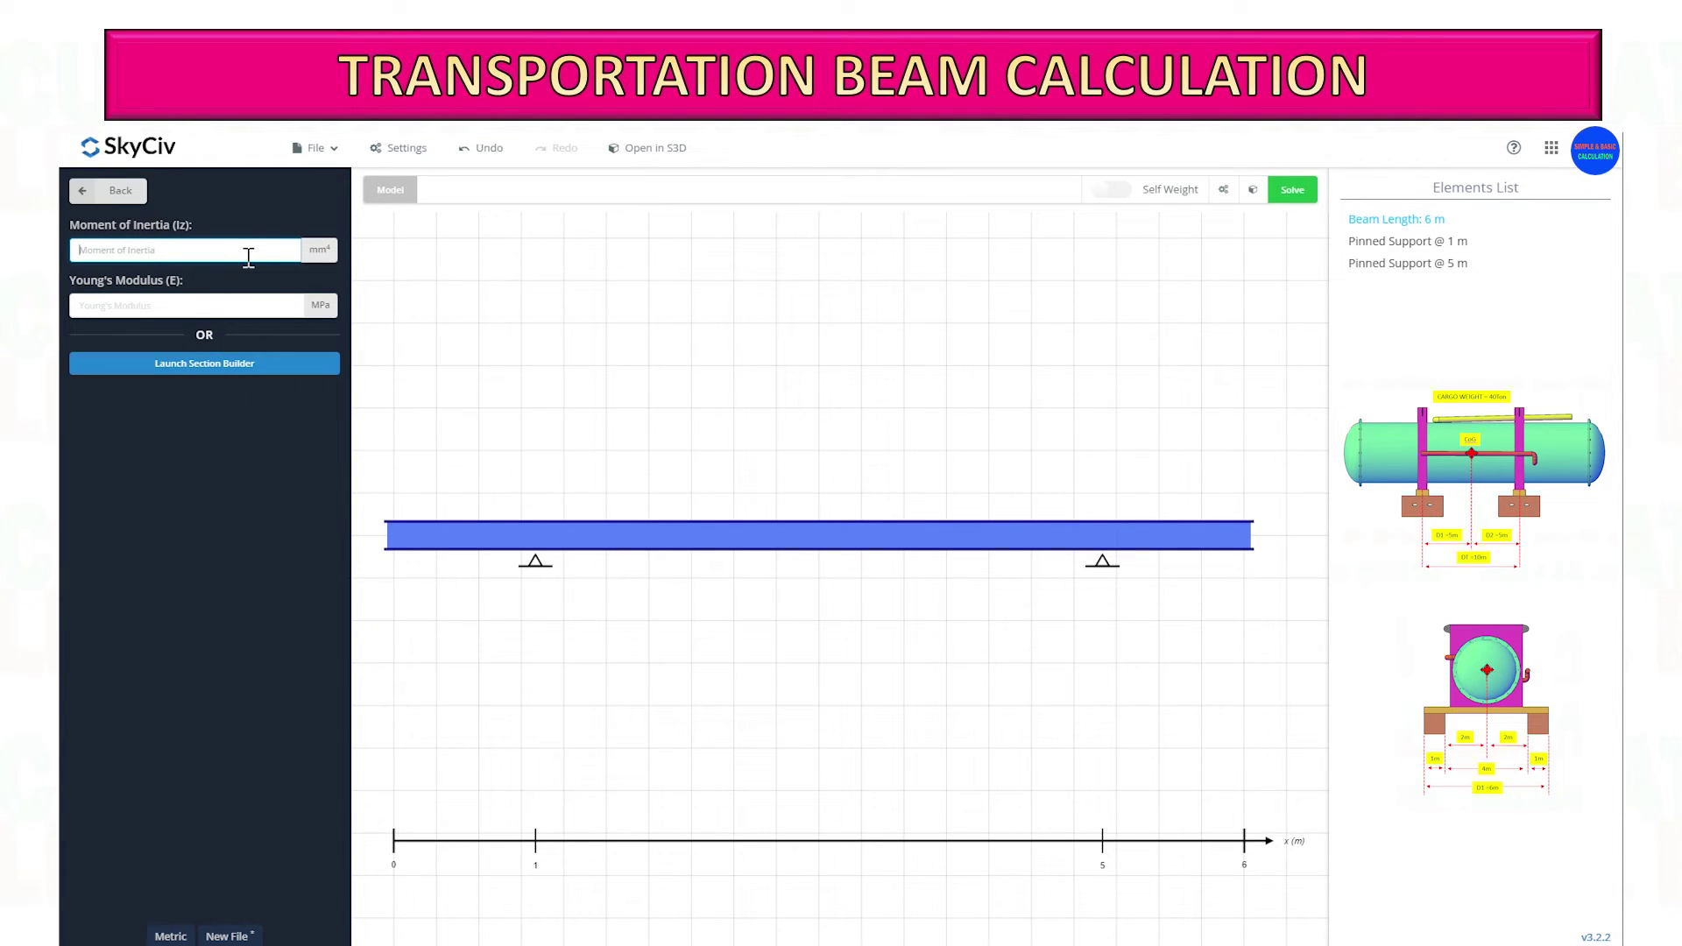
# Step: Load the saved 'Sample' section from My Sections in Section Builder and submit it to the beam
pyautogui.click(225, 366)
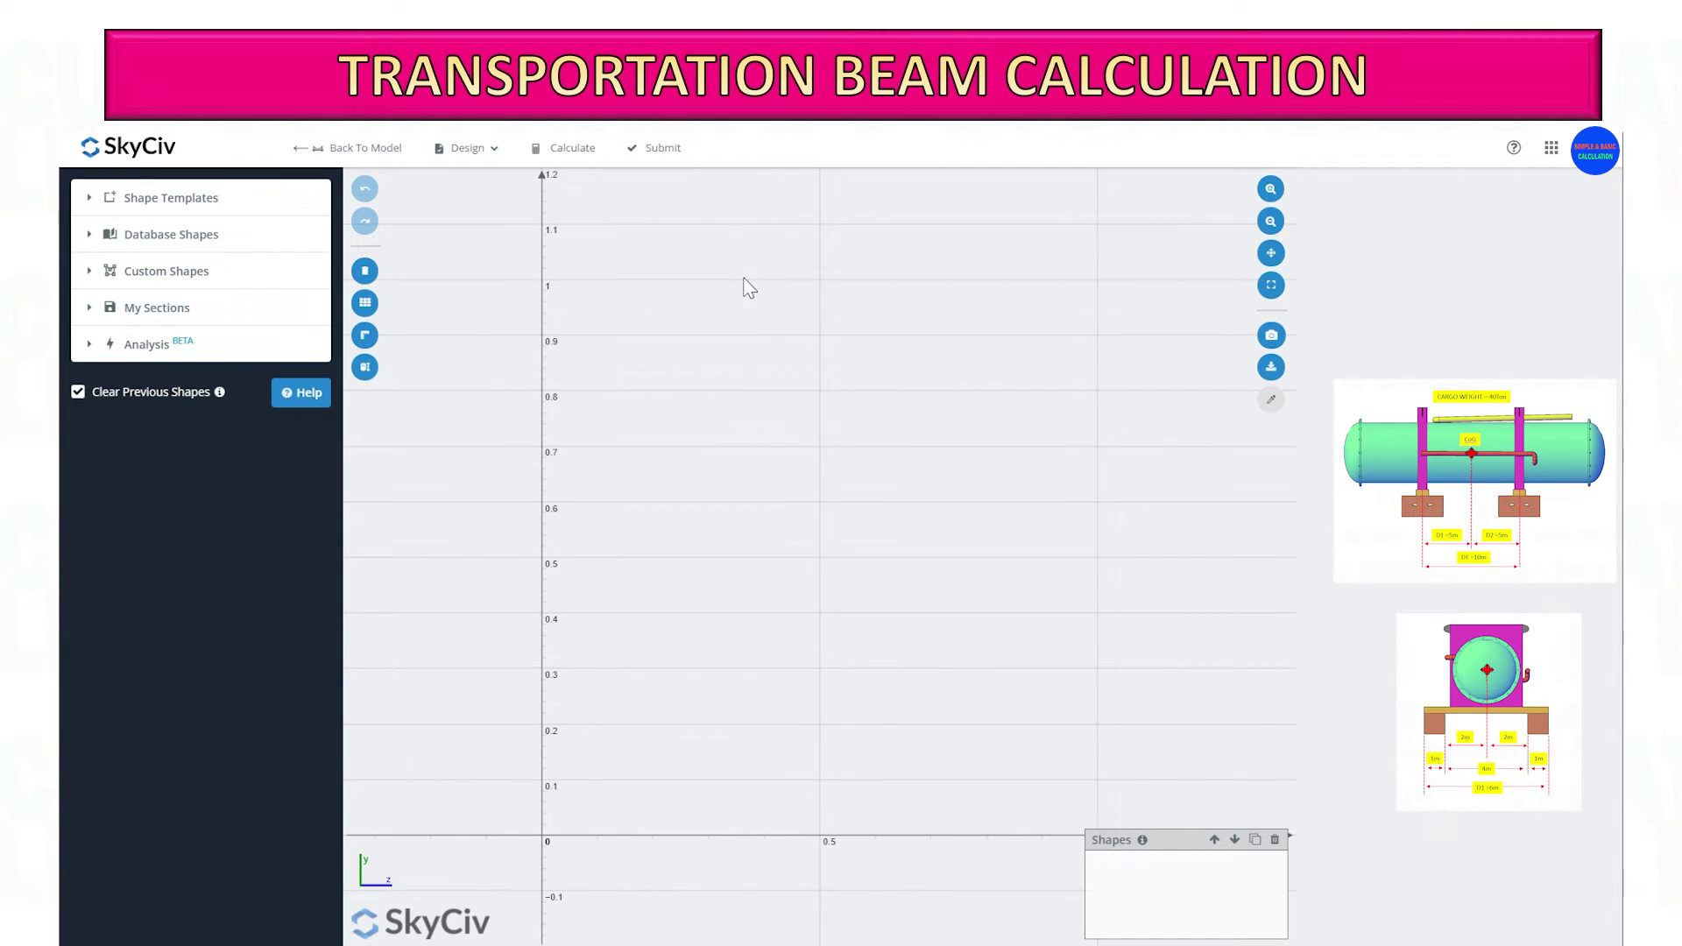
pyautogui.click(88, 200)
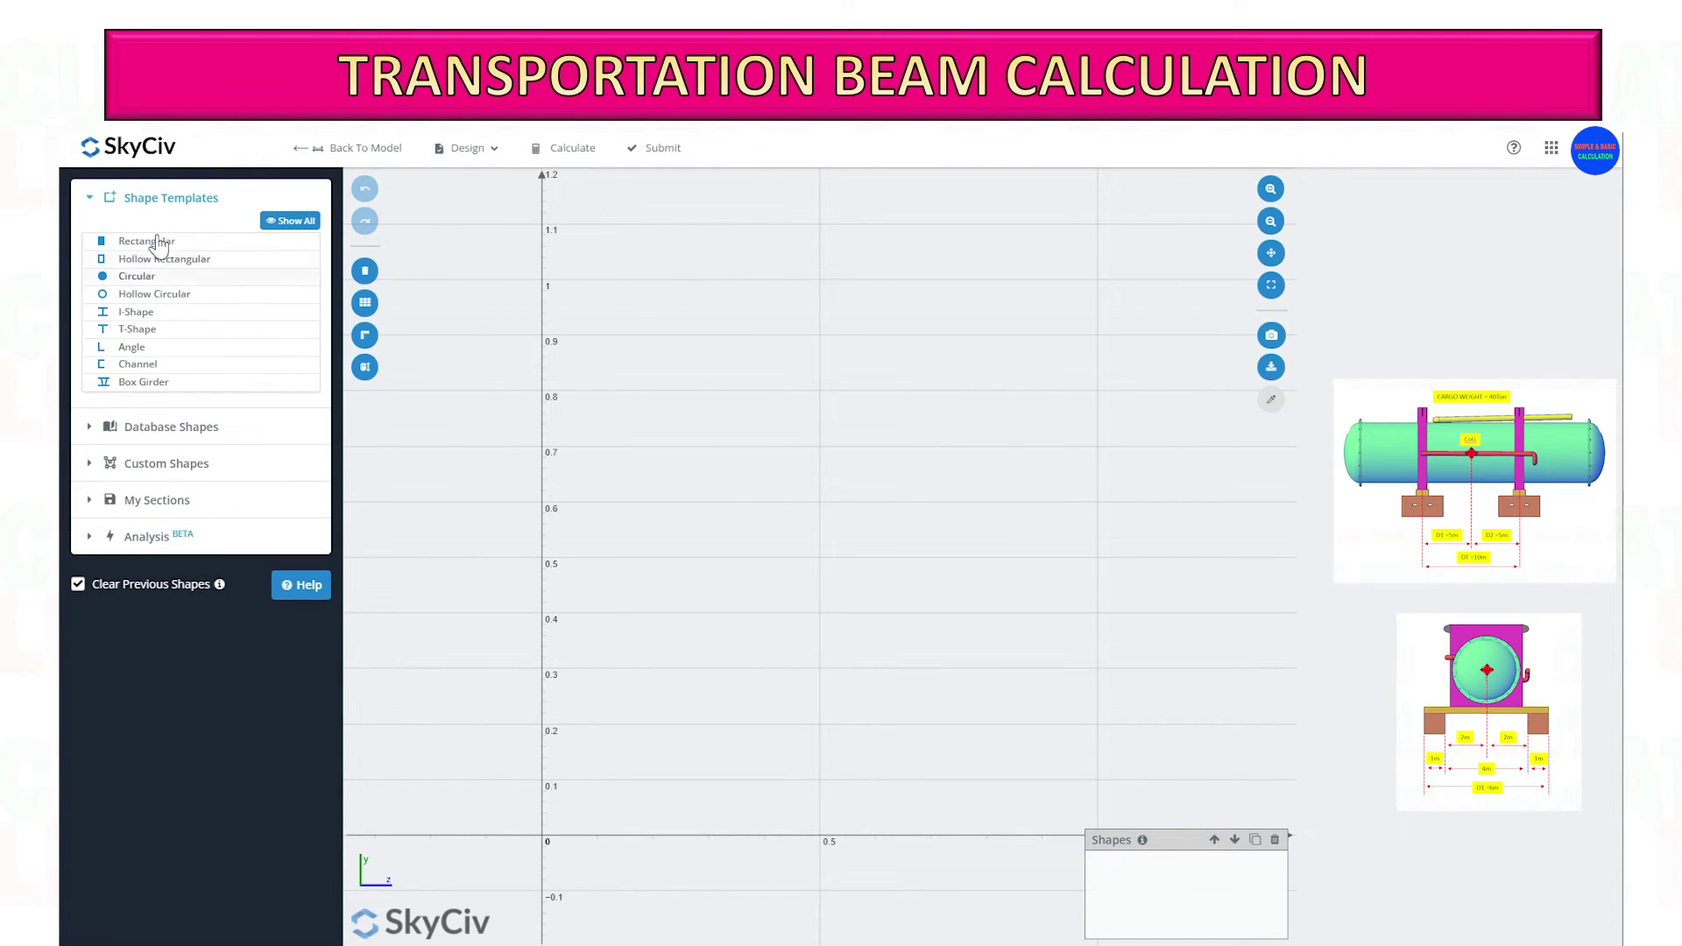
pyautogui.click(90, 199)
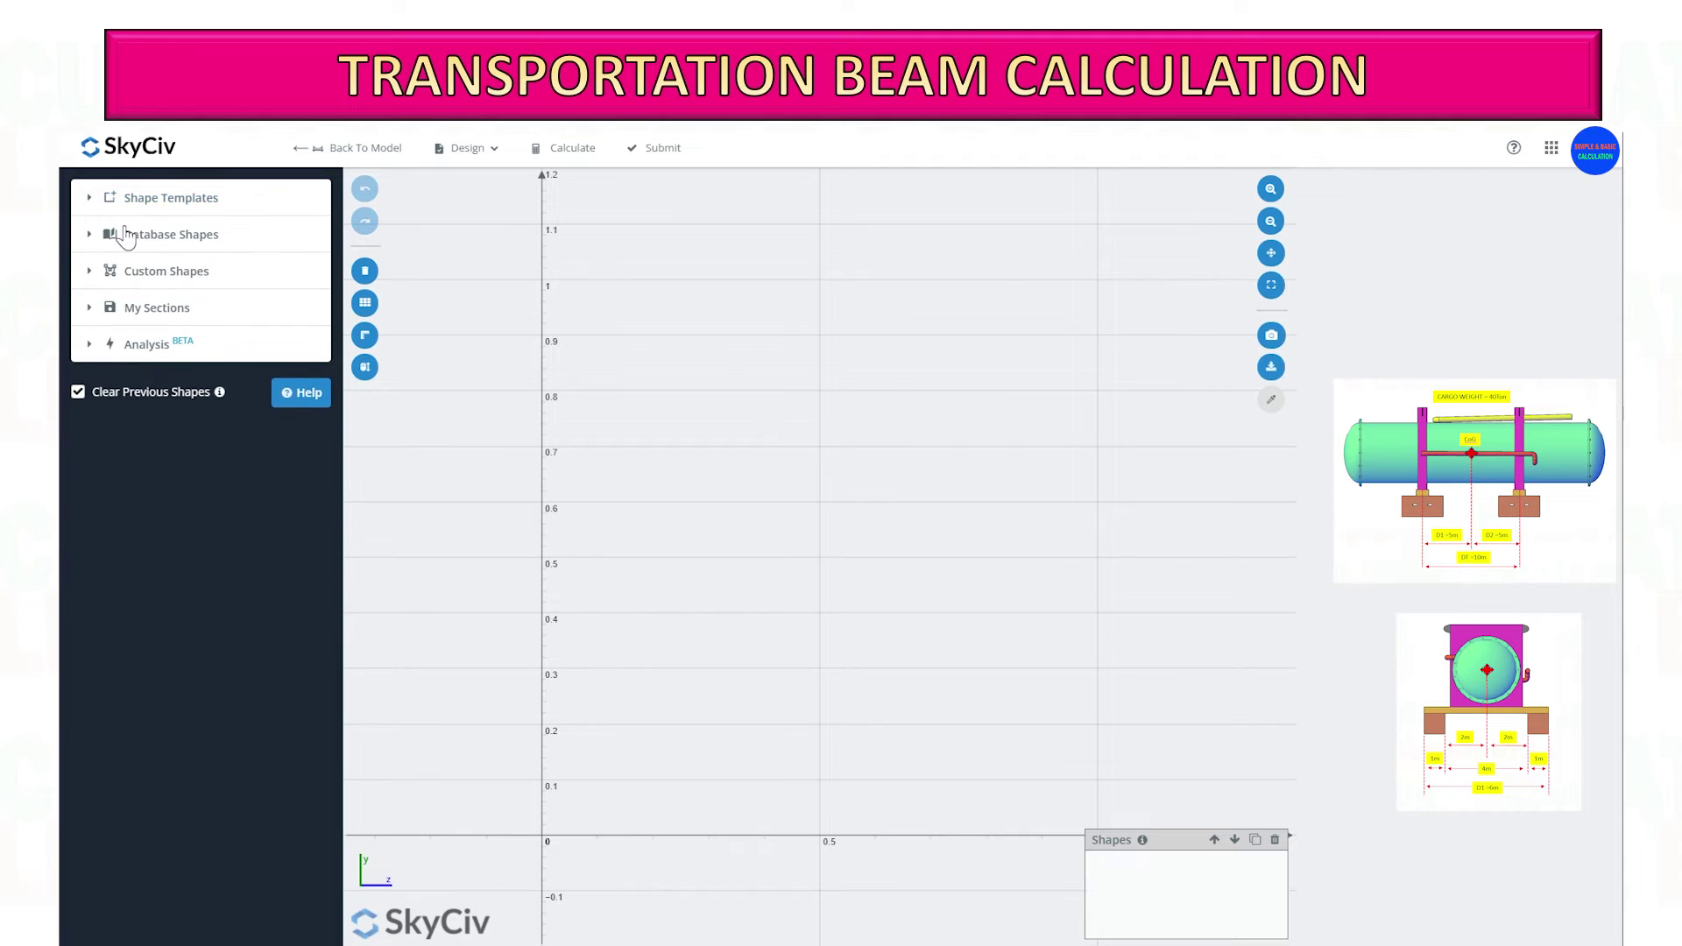
pyautogui.click(88, 310)
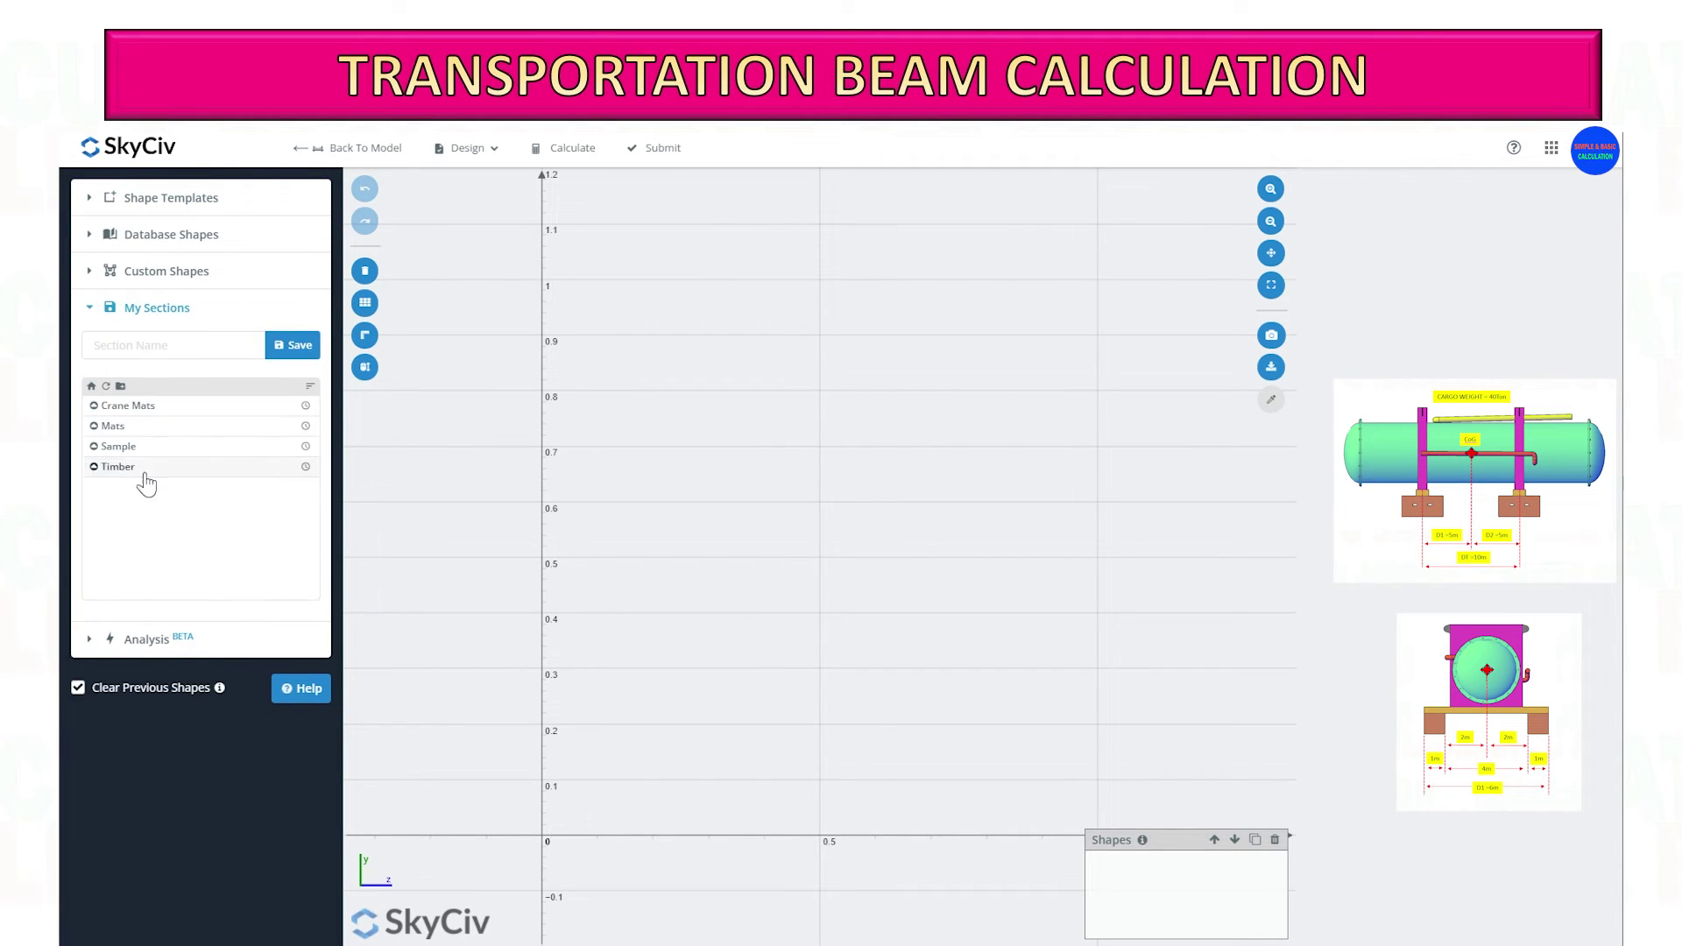
pyautogui.click(192, 446)
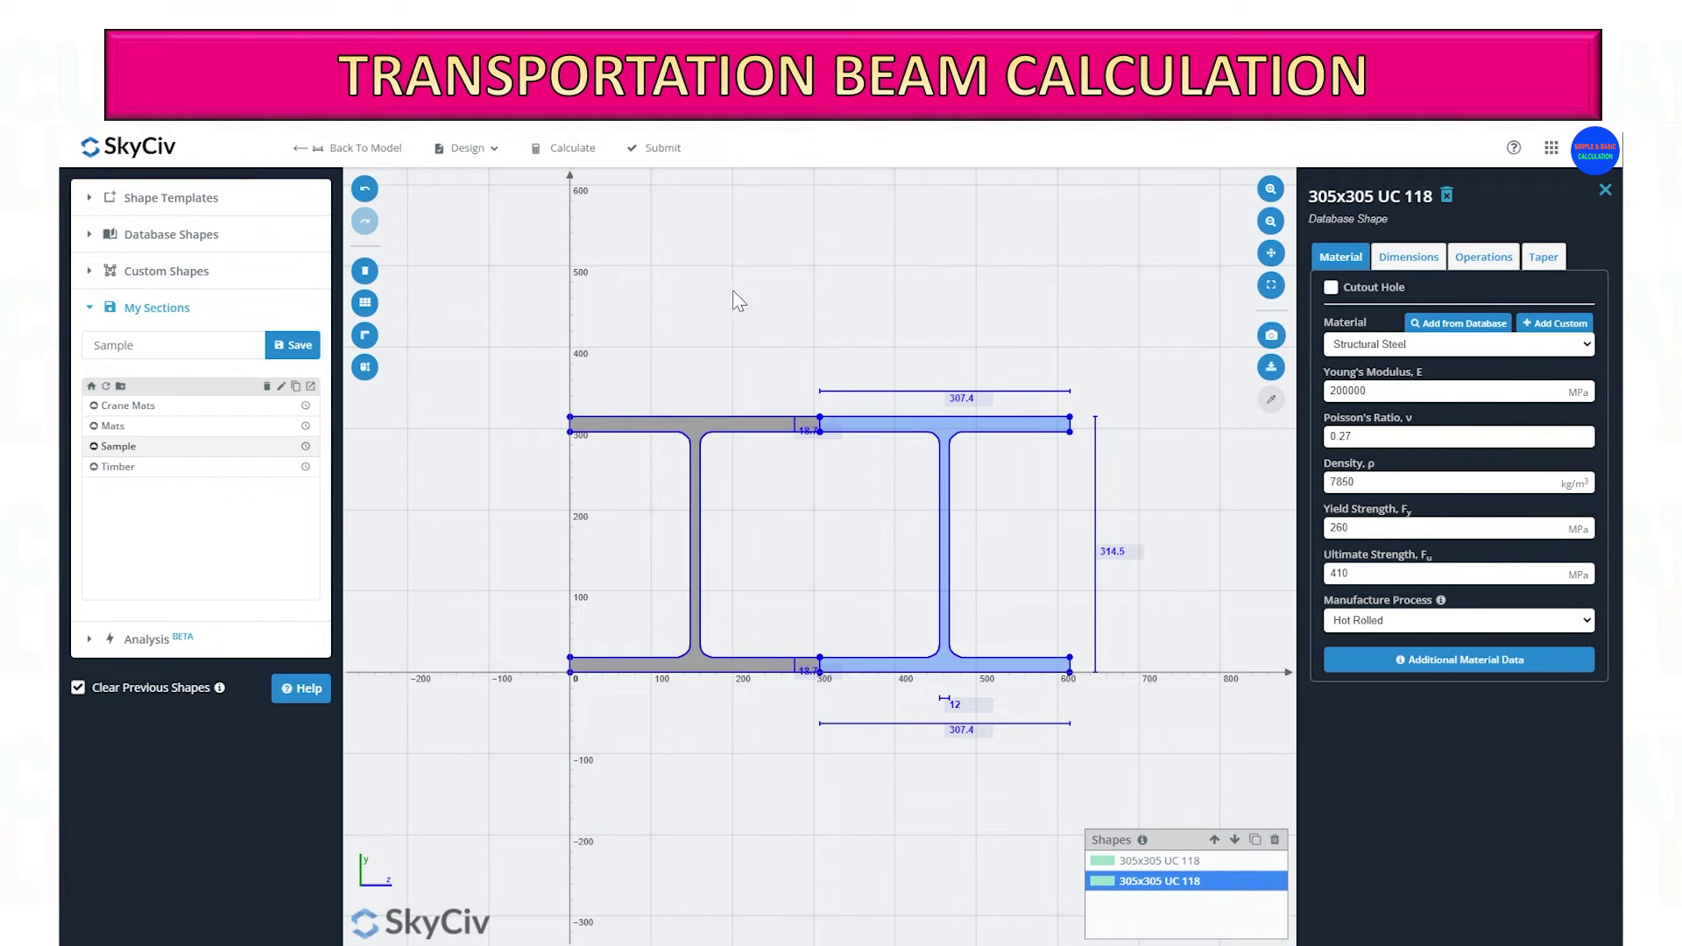
pyautogui.click(655, 156)
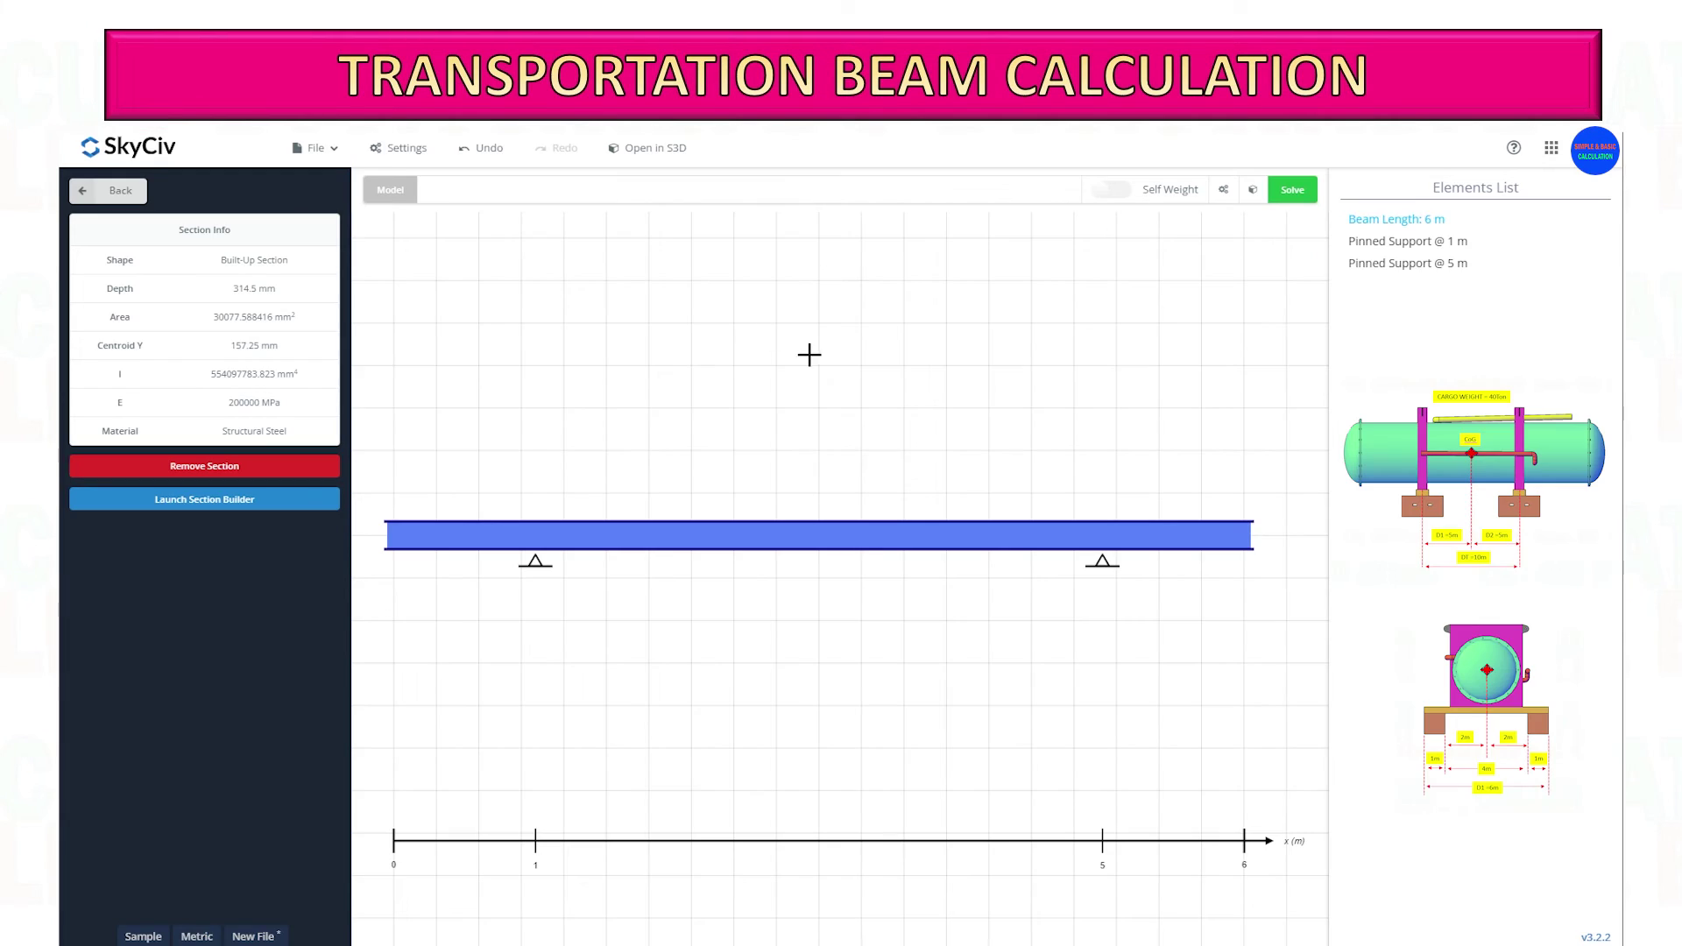
# Step: Look through the Distributed Loads and Moments inputs, then bring up the Point Loads inputs
pyautogui.click(85, 188)
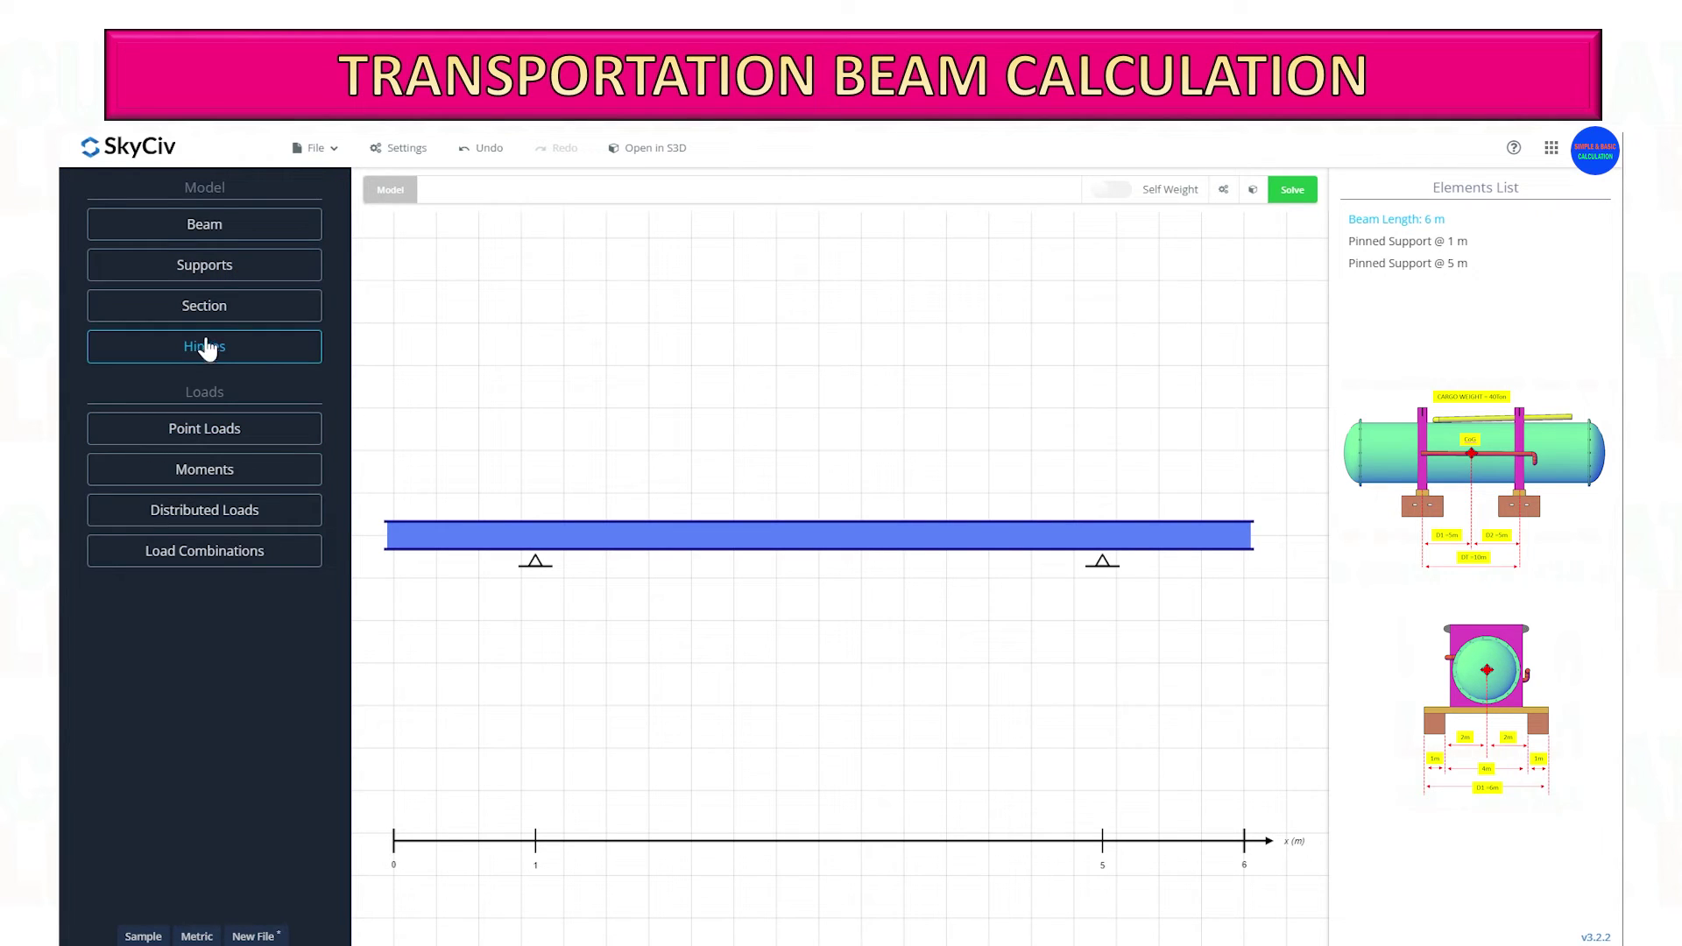
pyautogui.click(213, 510)
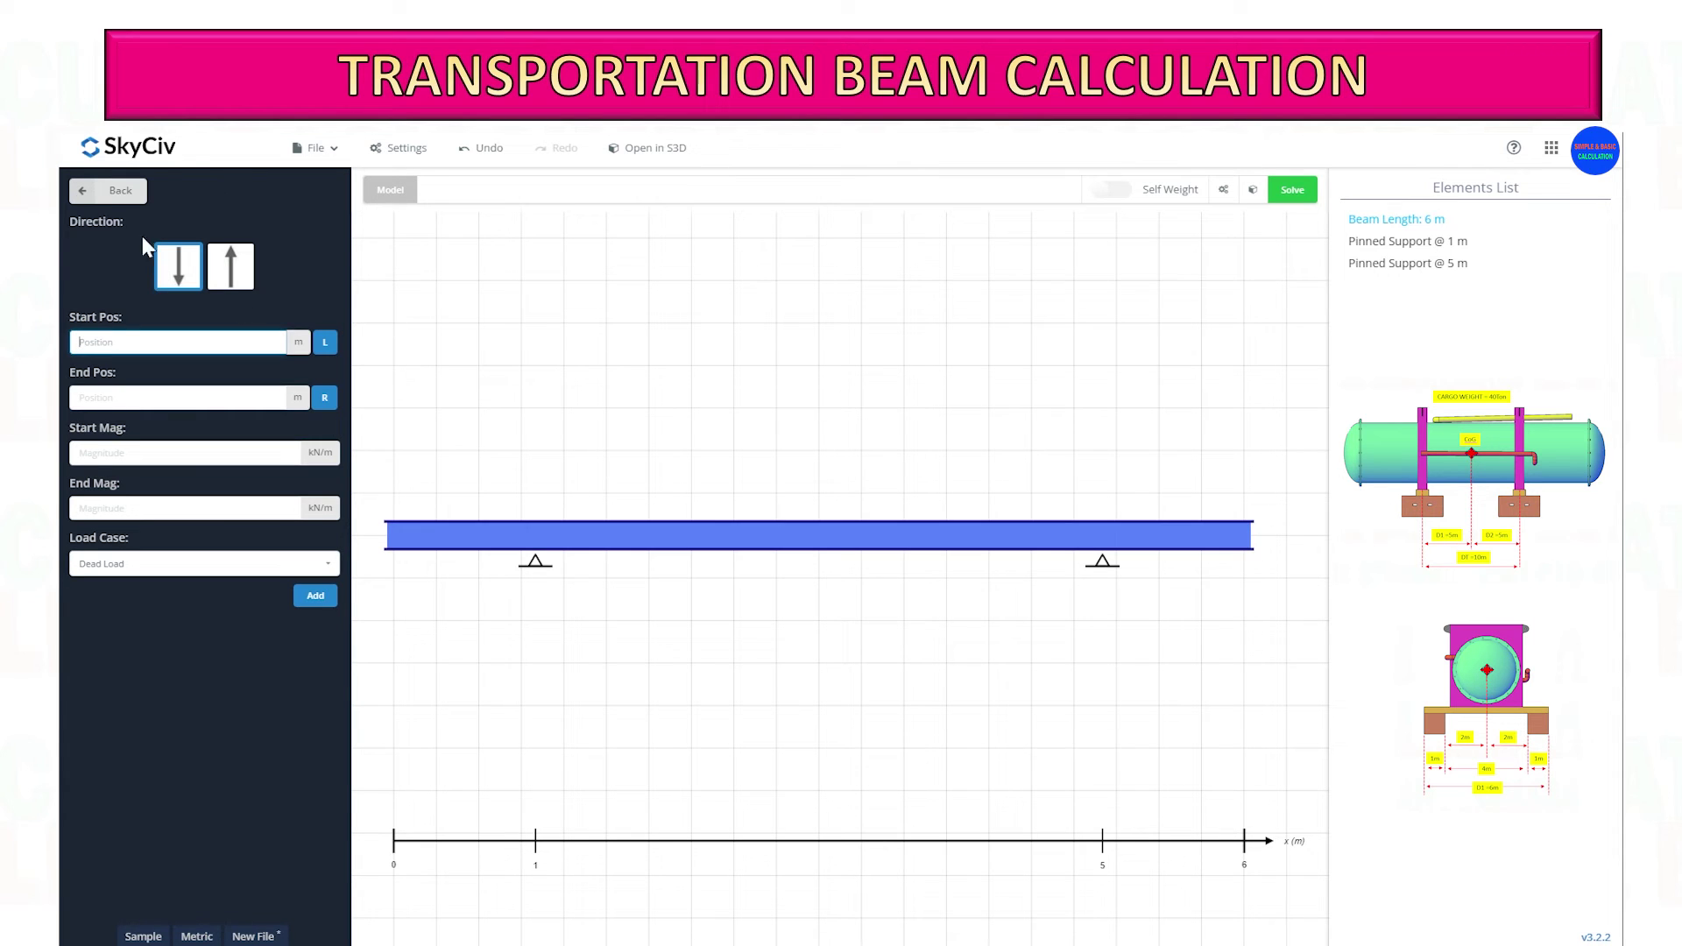
pyautogui.click(88, 188)
pyautogui.click(214, 464)
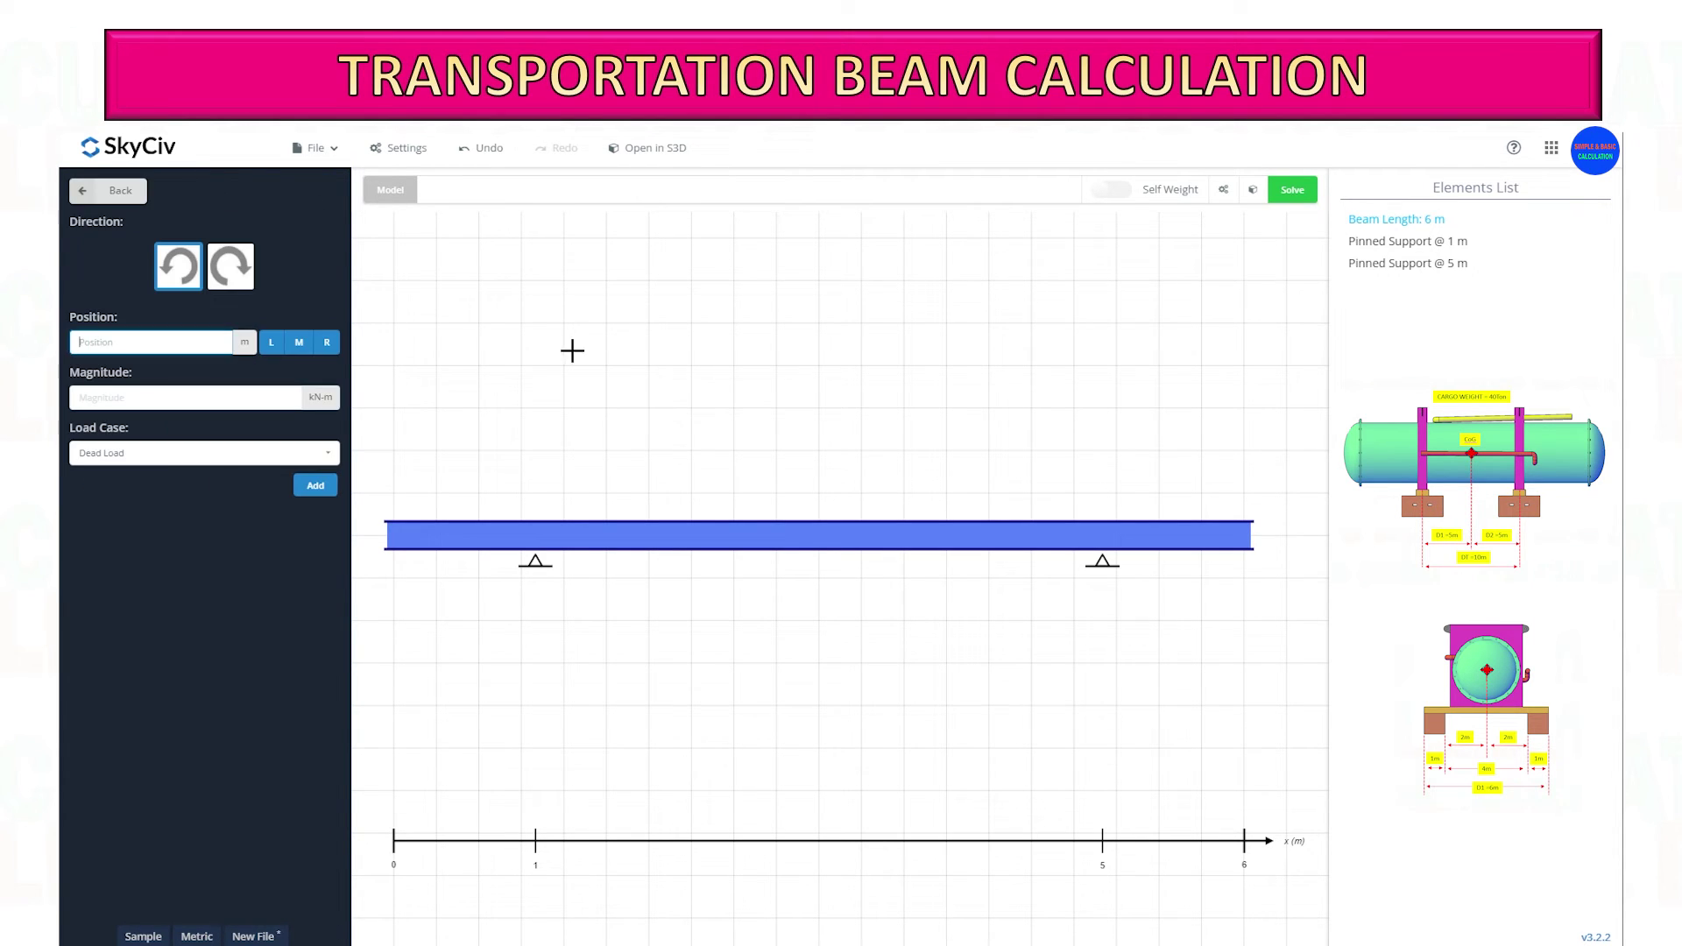
pyautogui.click(87, 190)
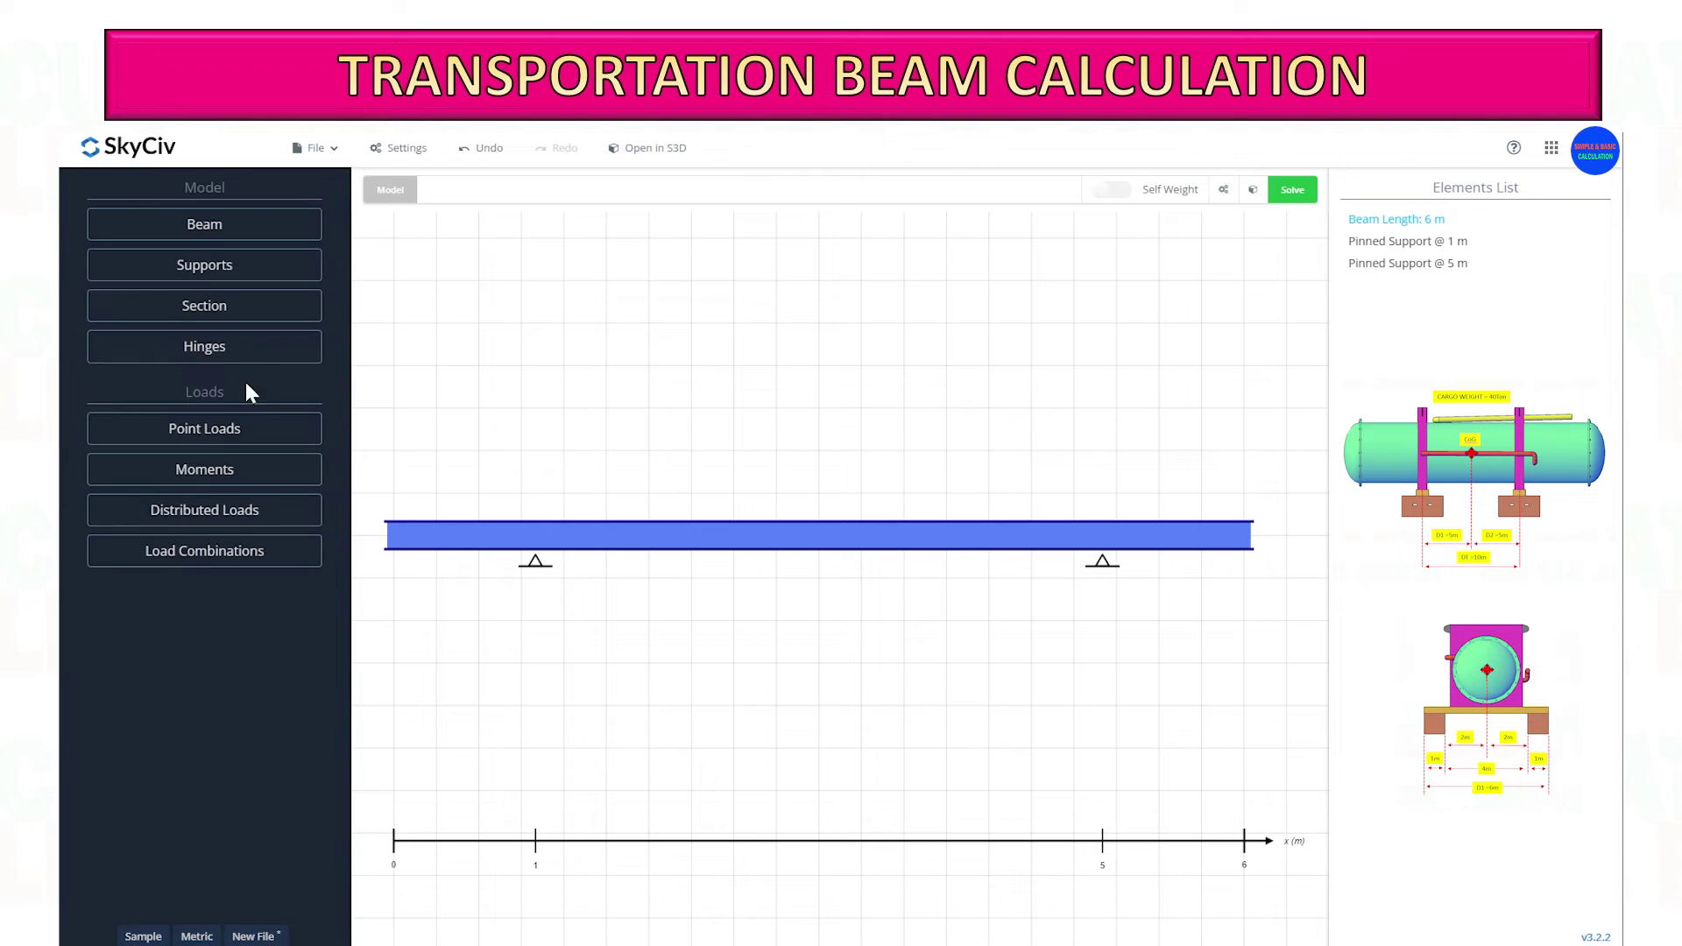
pyautogui.click(251, 429)
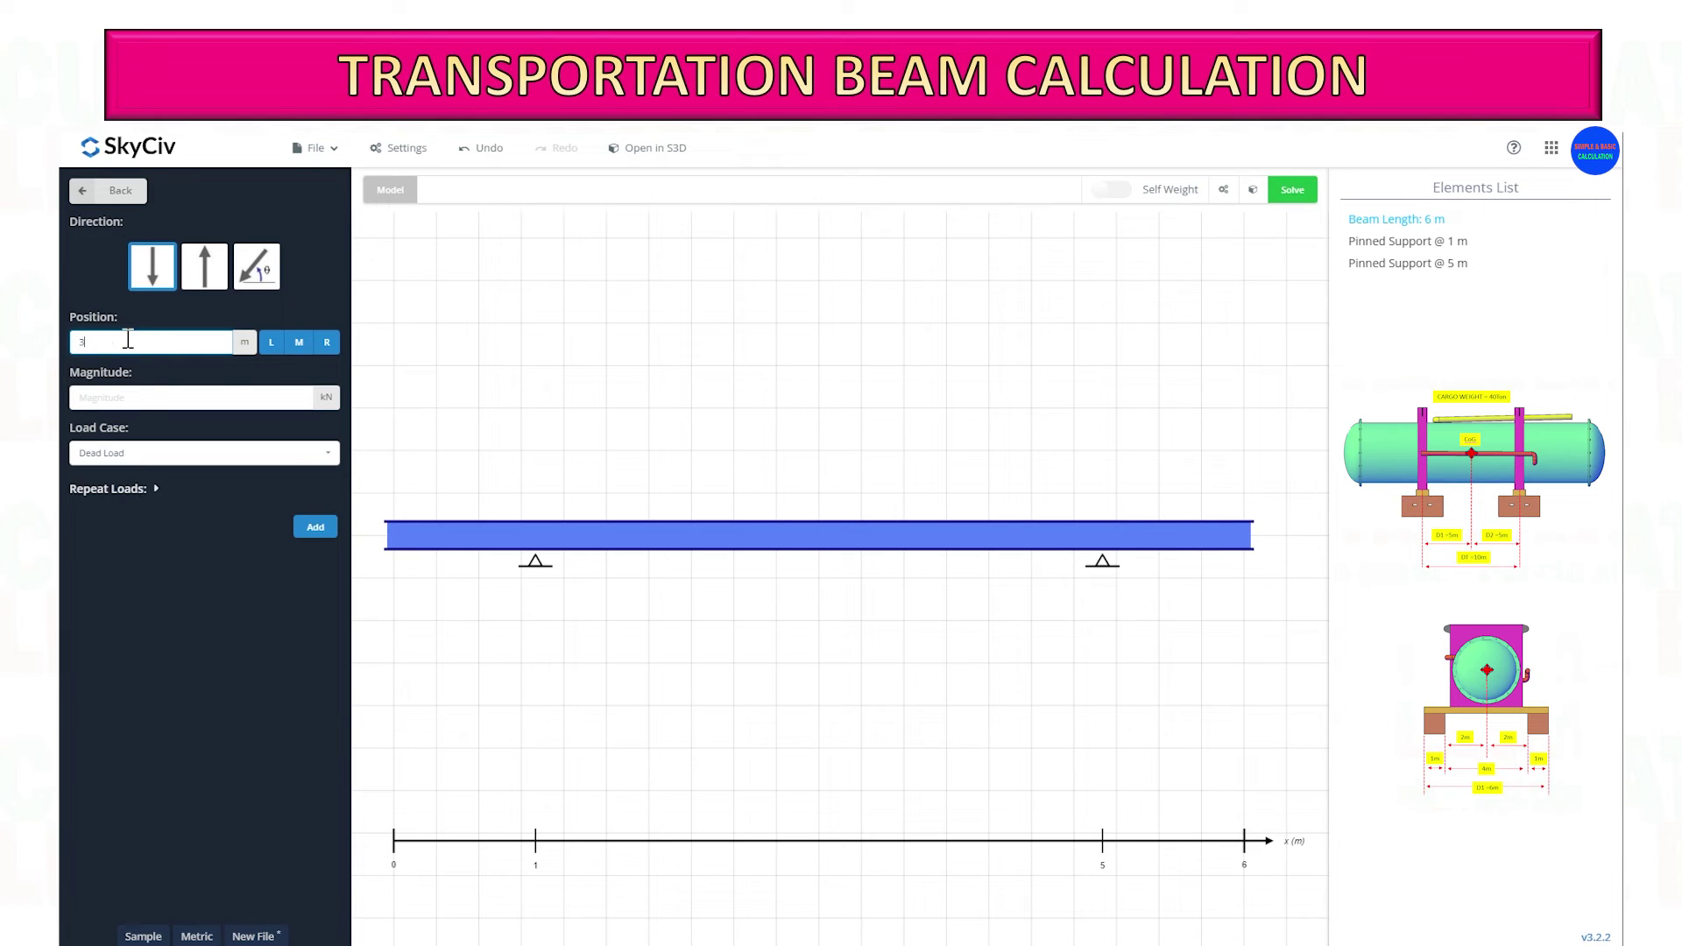
# Step: Add a downward 196.2 kN Dead Load point load at 3 m, then return to the main model menu
pyautogui.click(150, 396)
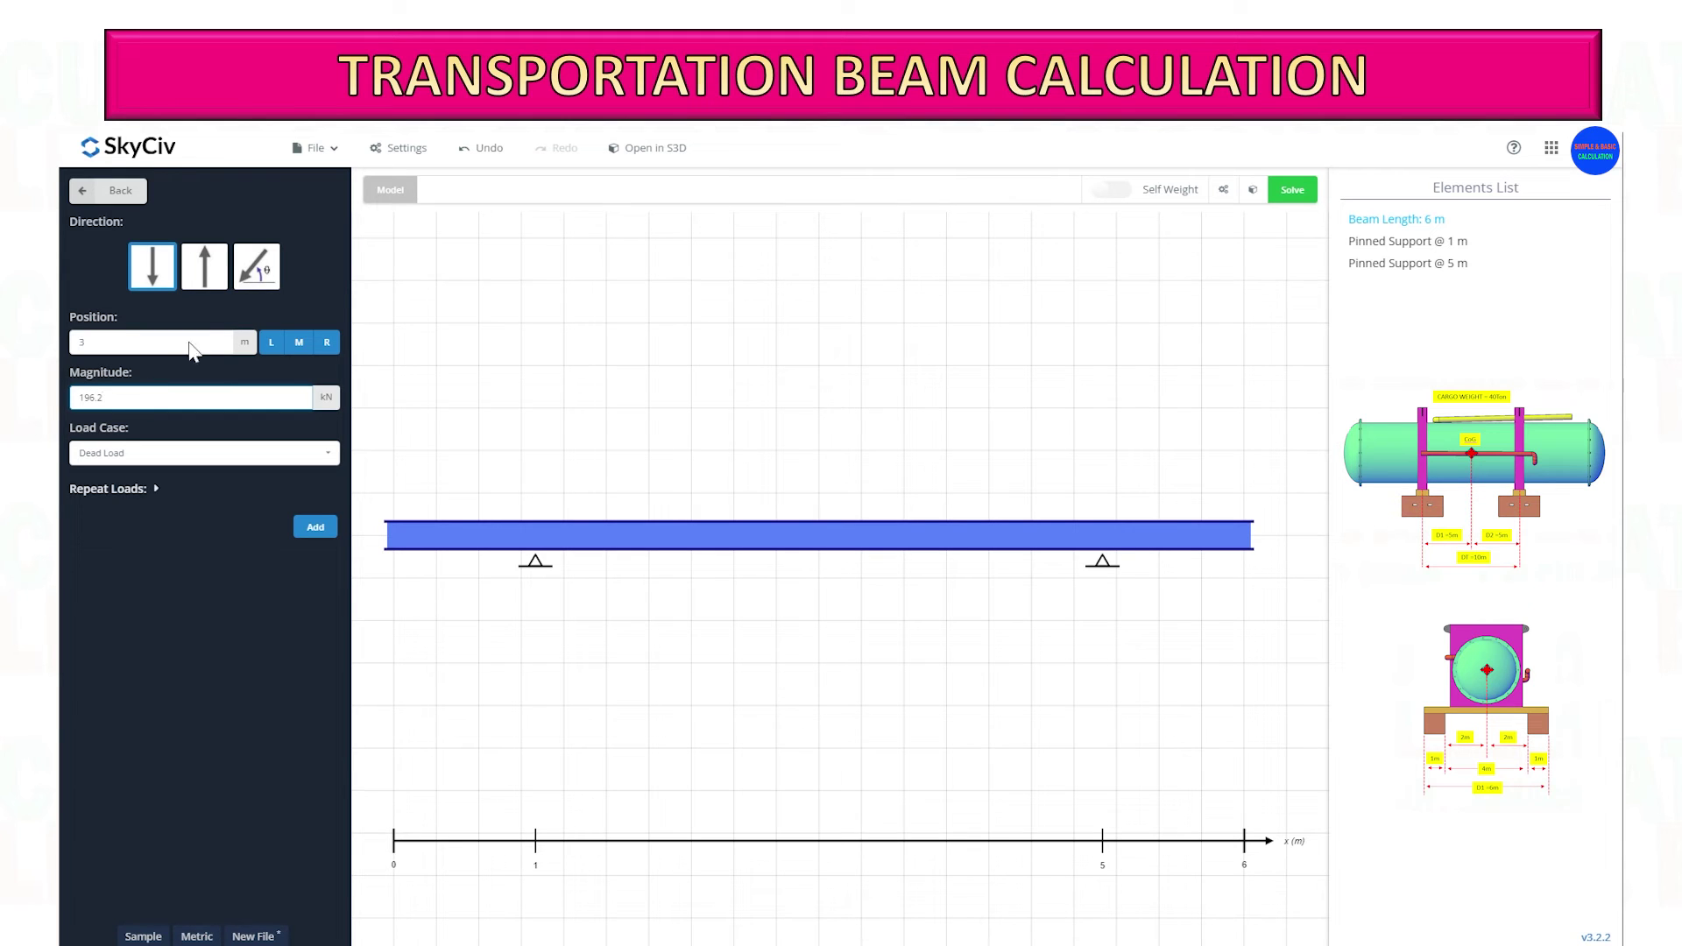
pyautogui.click(201, 460)
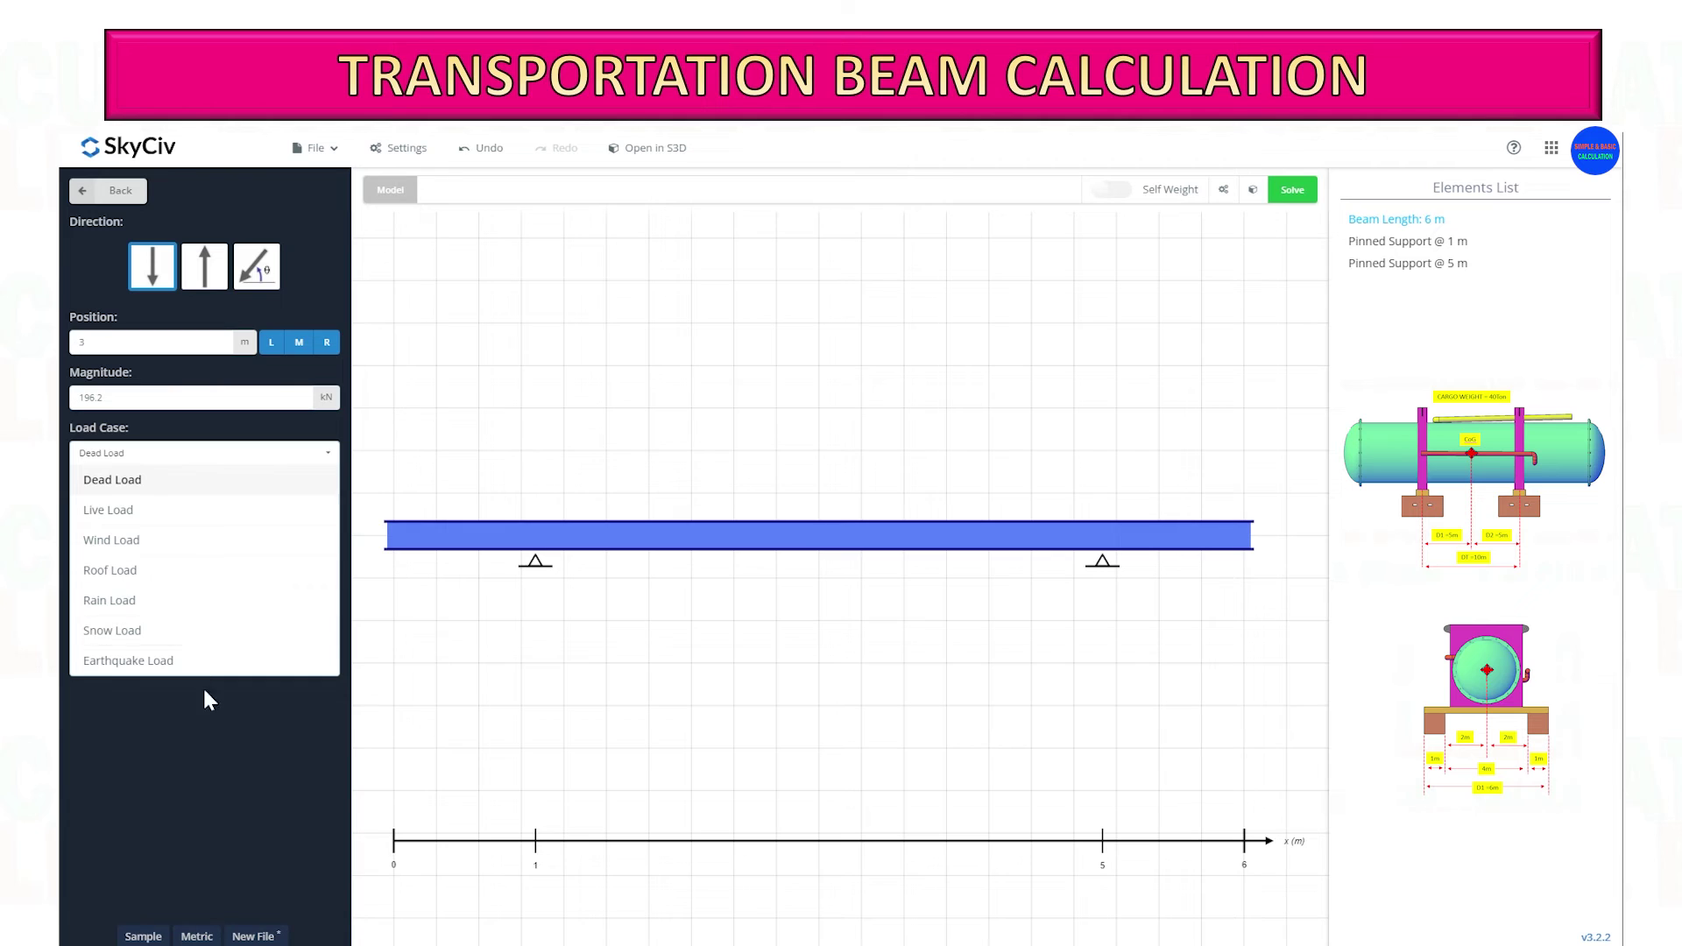
pyautogui.click(215, 763)
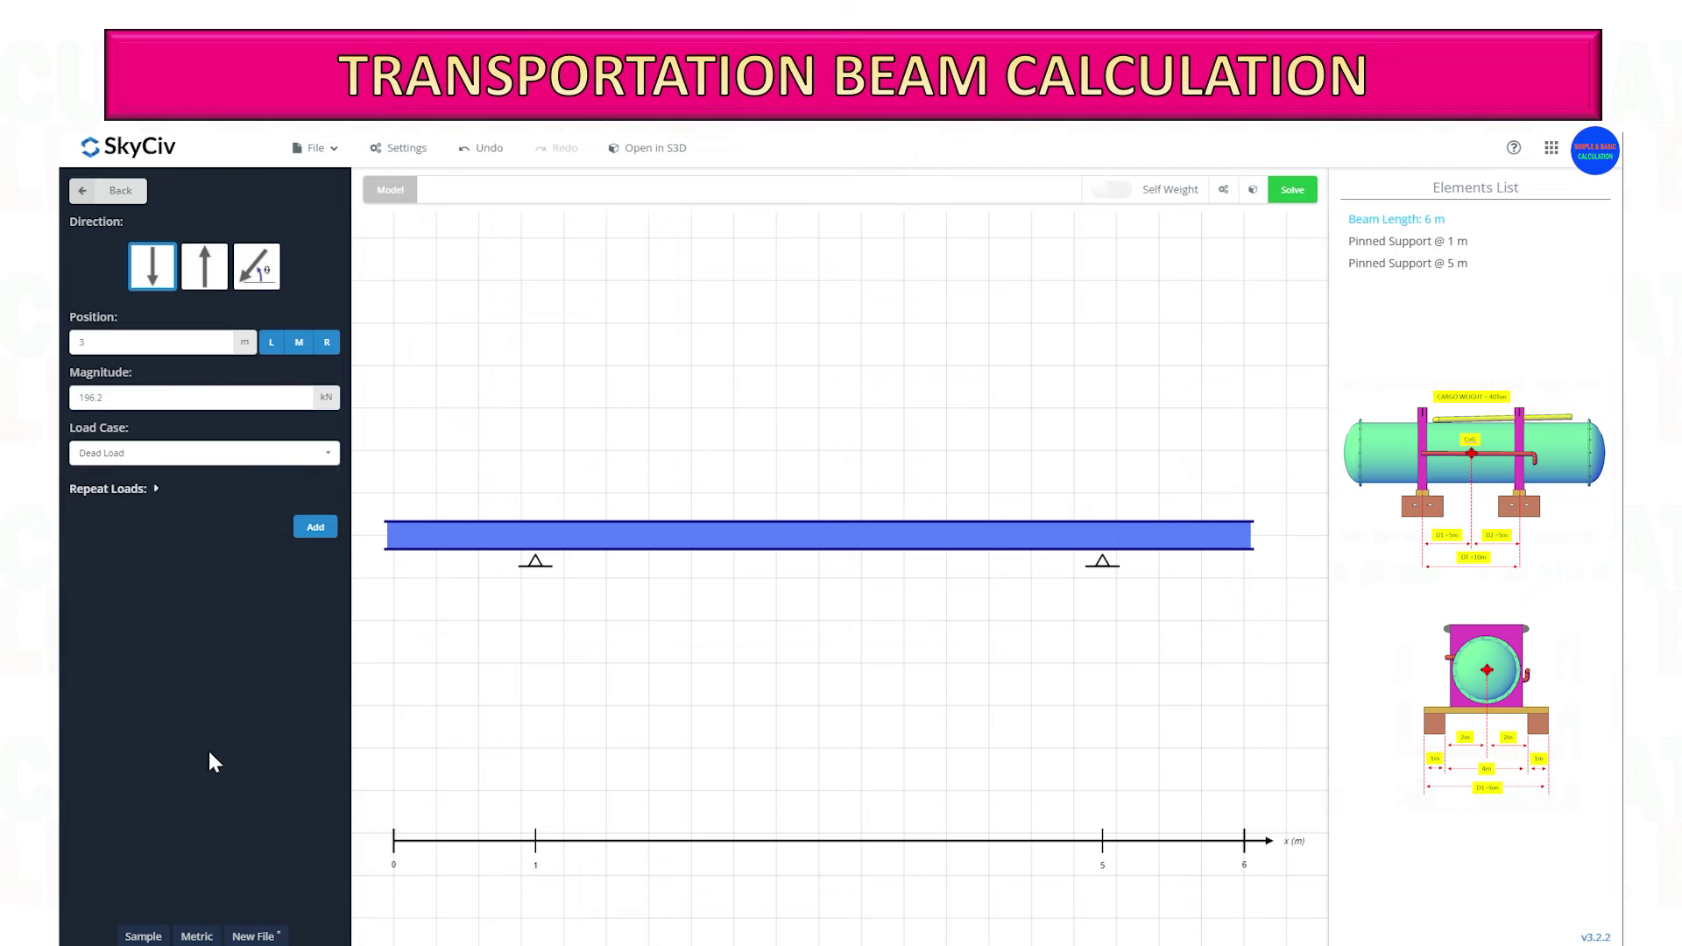
pyautogui.click(315, 528)
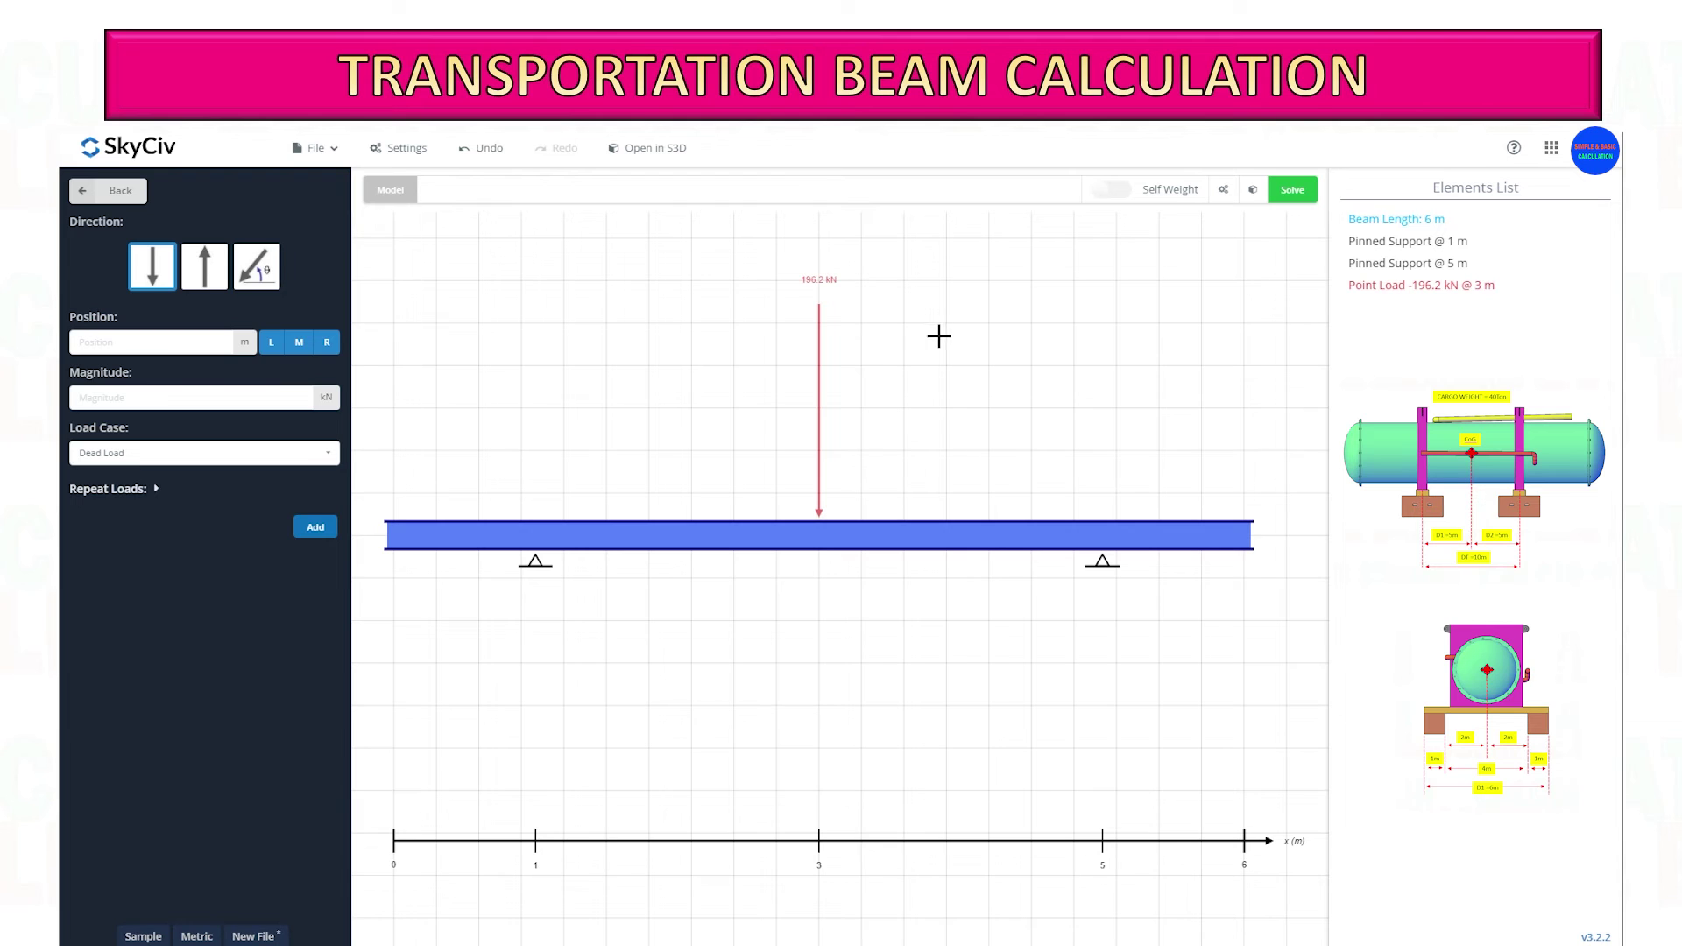
pyautogui.click(85, 193)
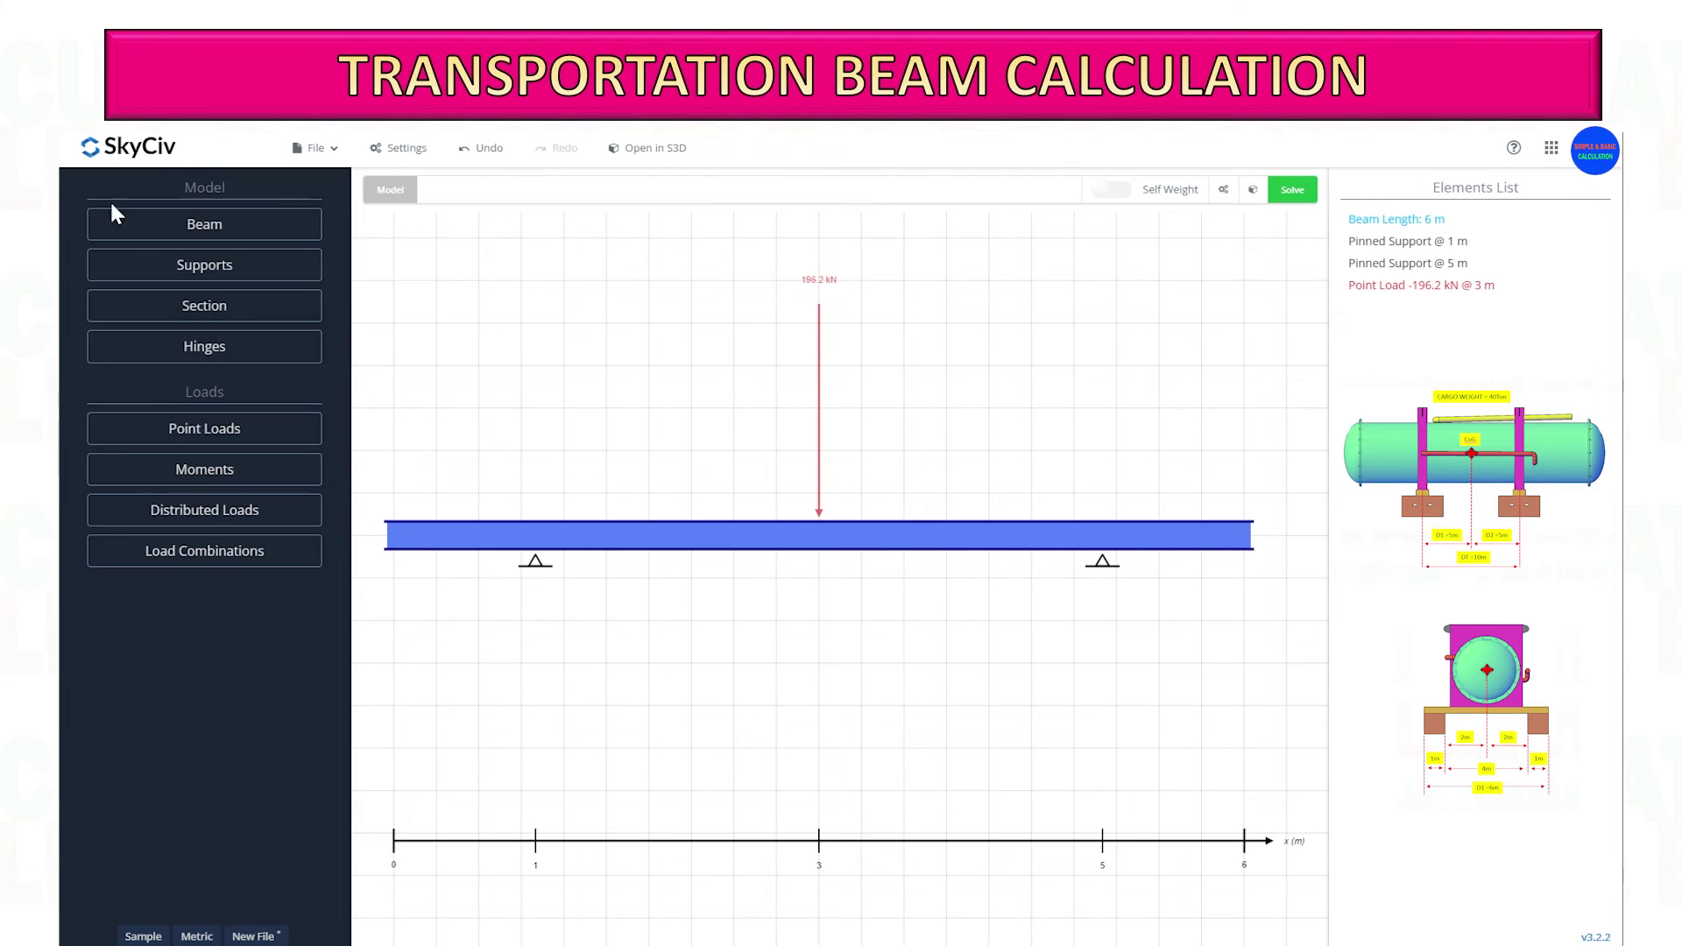
# Step: Solve the beam, giving 98.1 kN support reactions and a 196.2 kN-m peak moment
pyautogui.click(1293, 191)
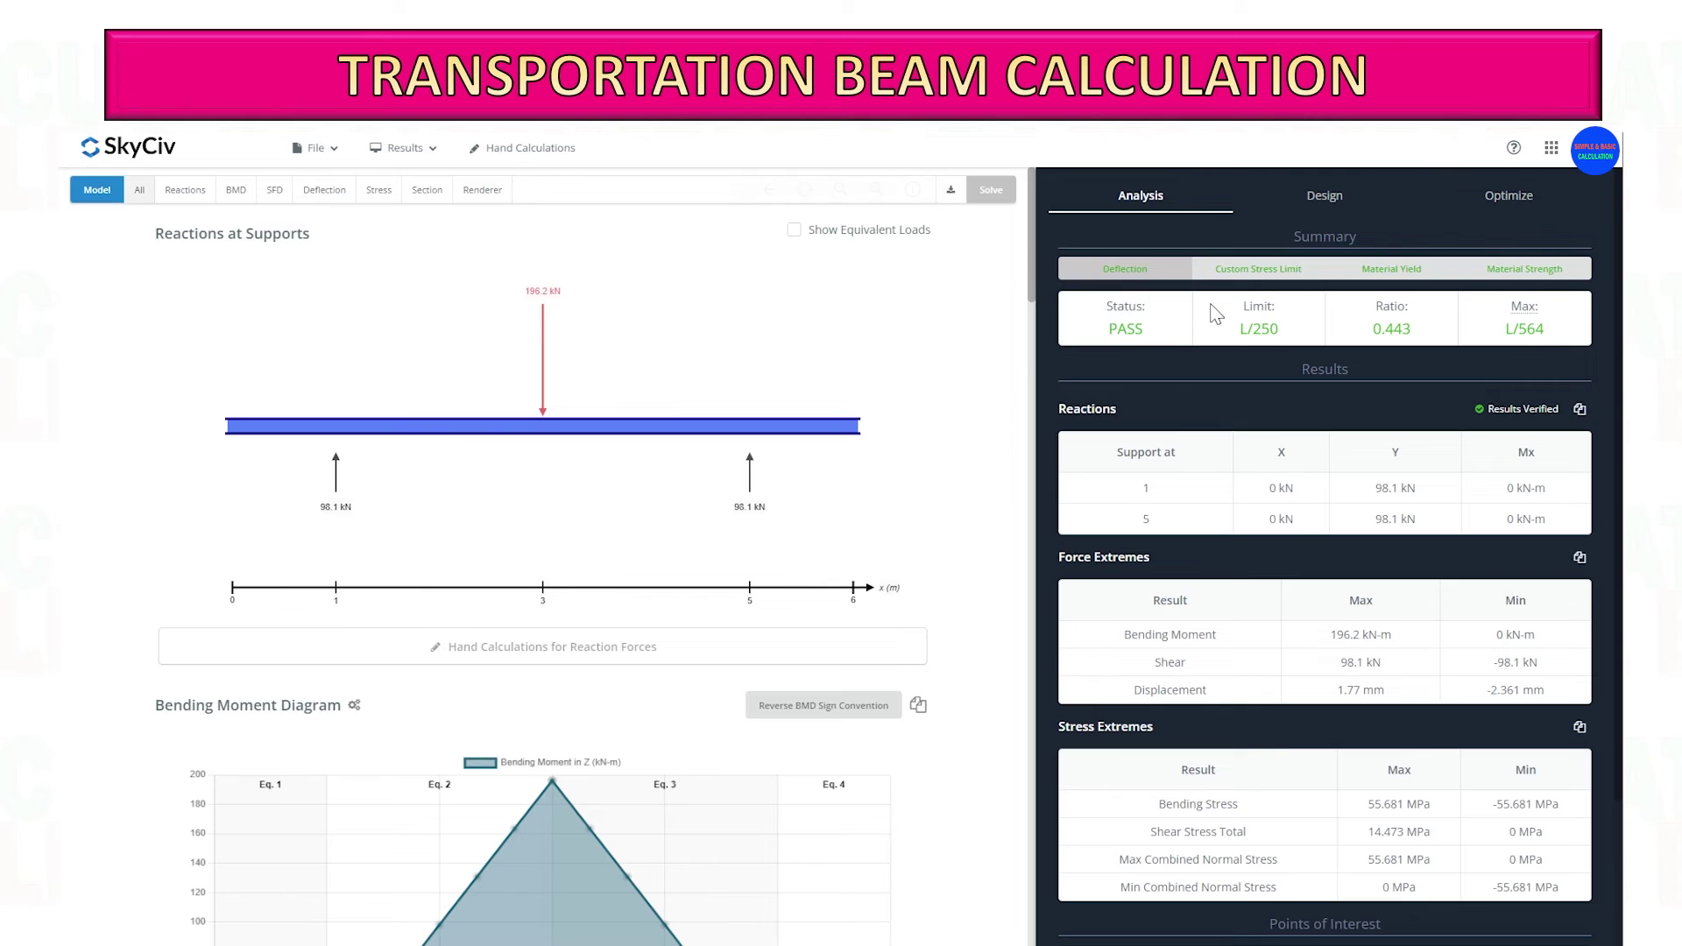
pyautogui.scroll(-2, 1295, 532)
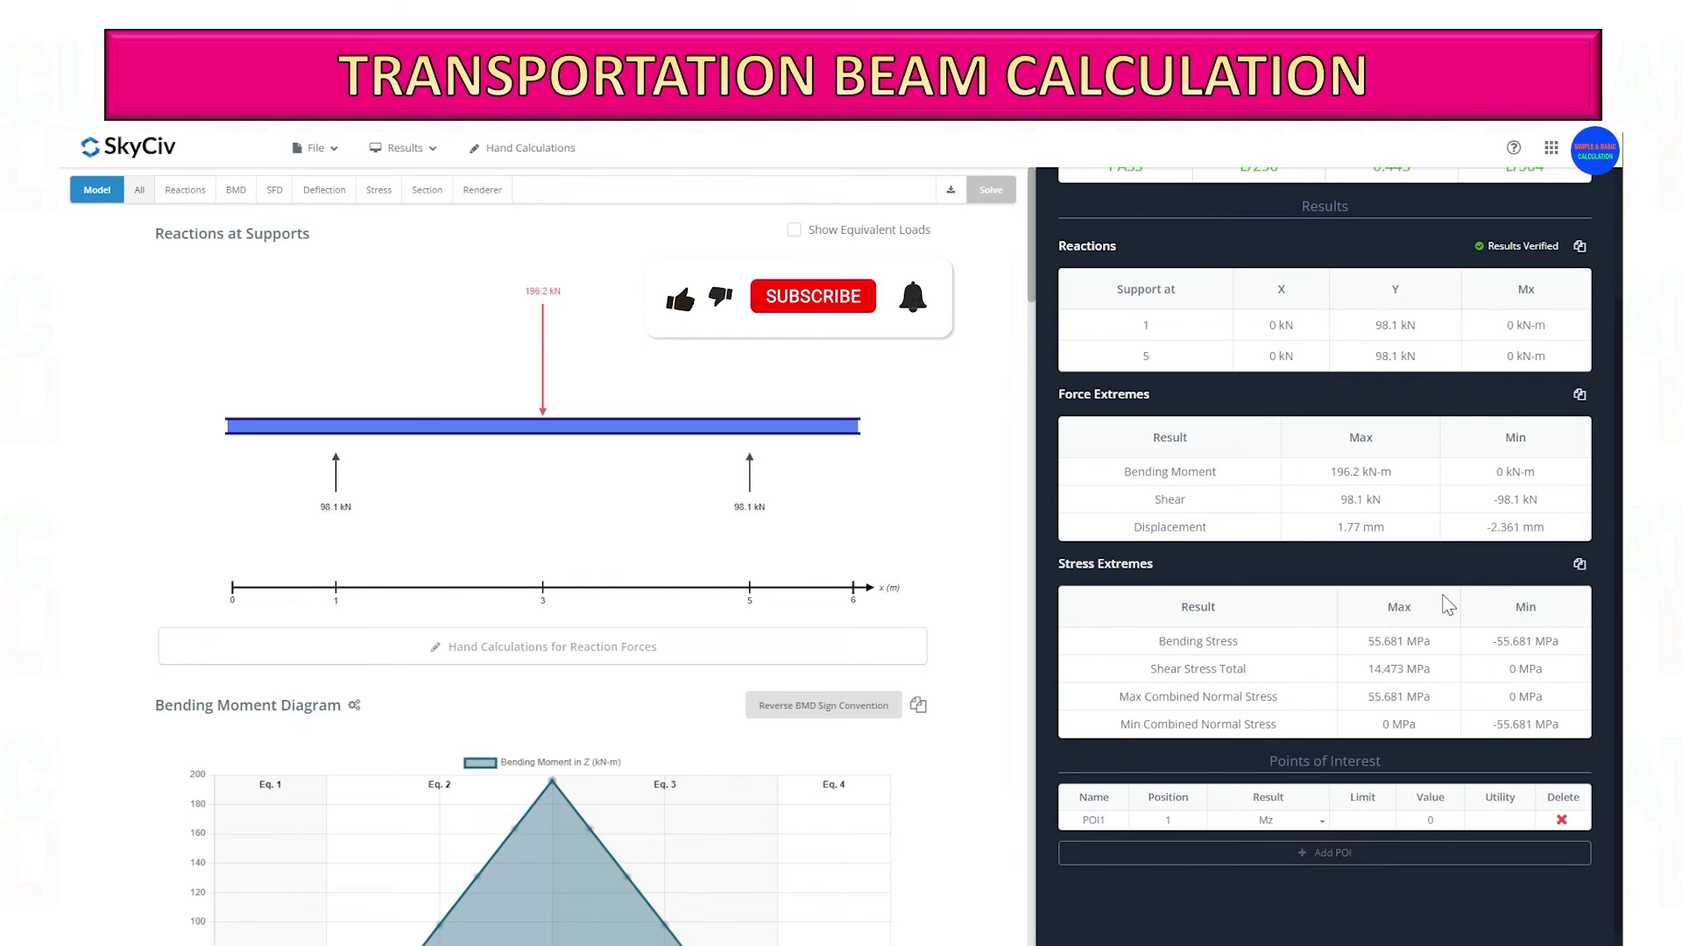
pyautogui.scroll(2, 1452, 604)
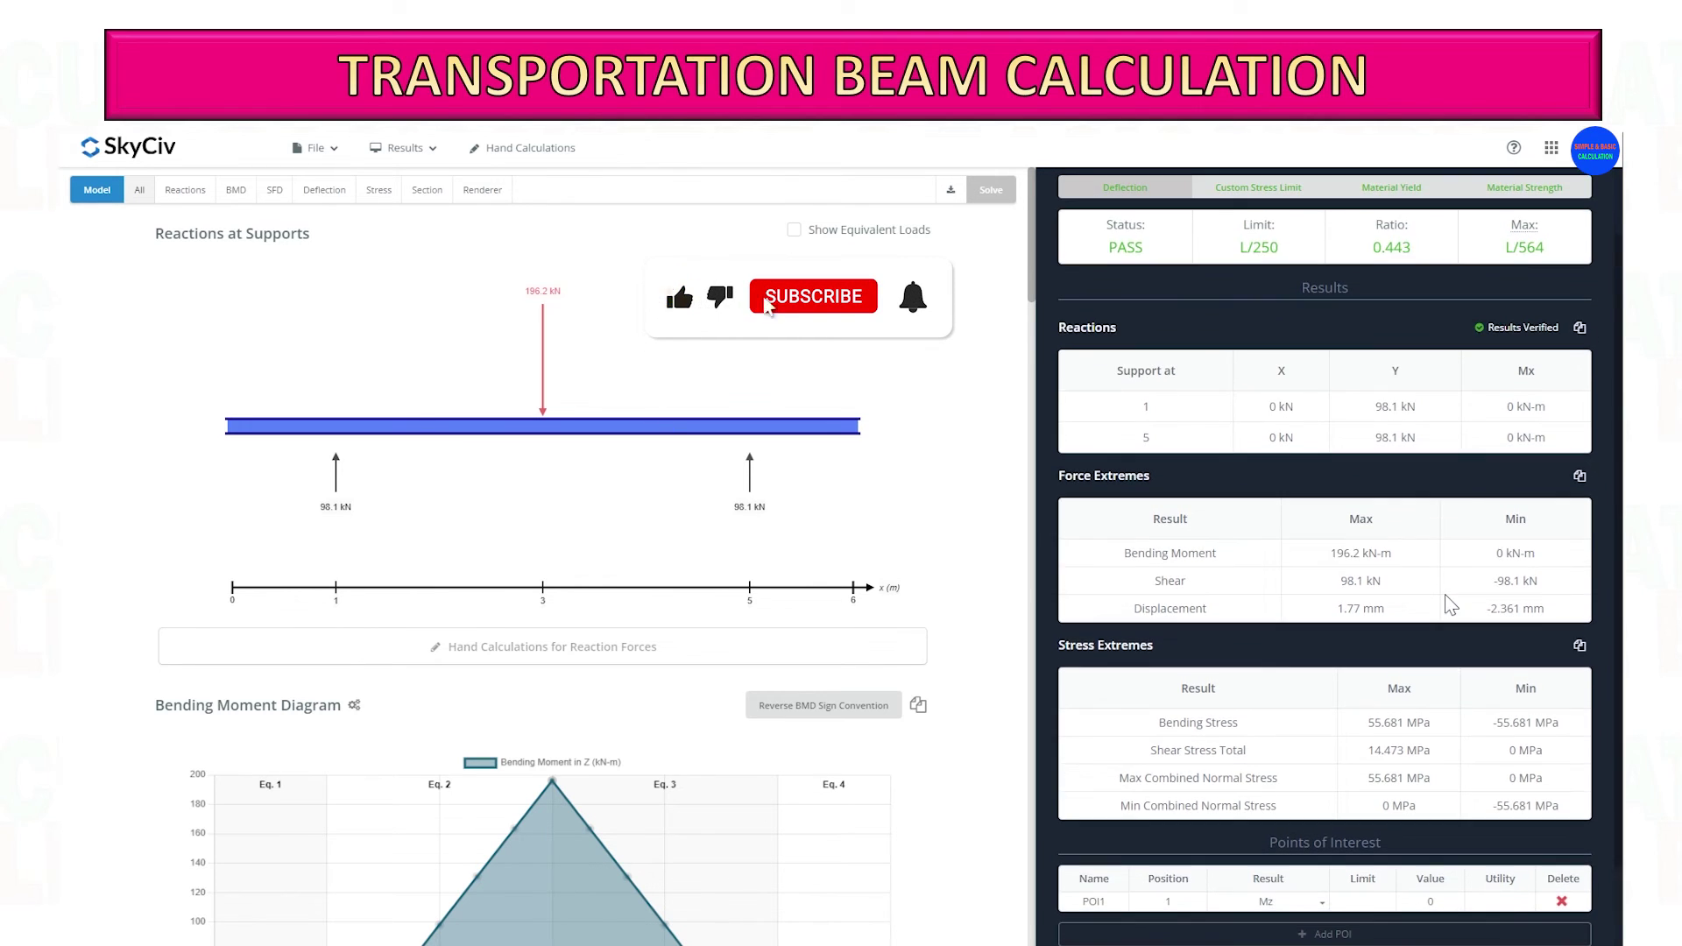
# Step: Review the Custom Stress Limit, Material Yield and Material Strength checks, ending on the passing Deflection check
pyautogui.click(1252, 279)
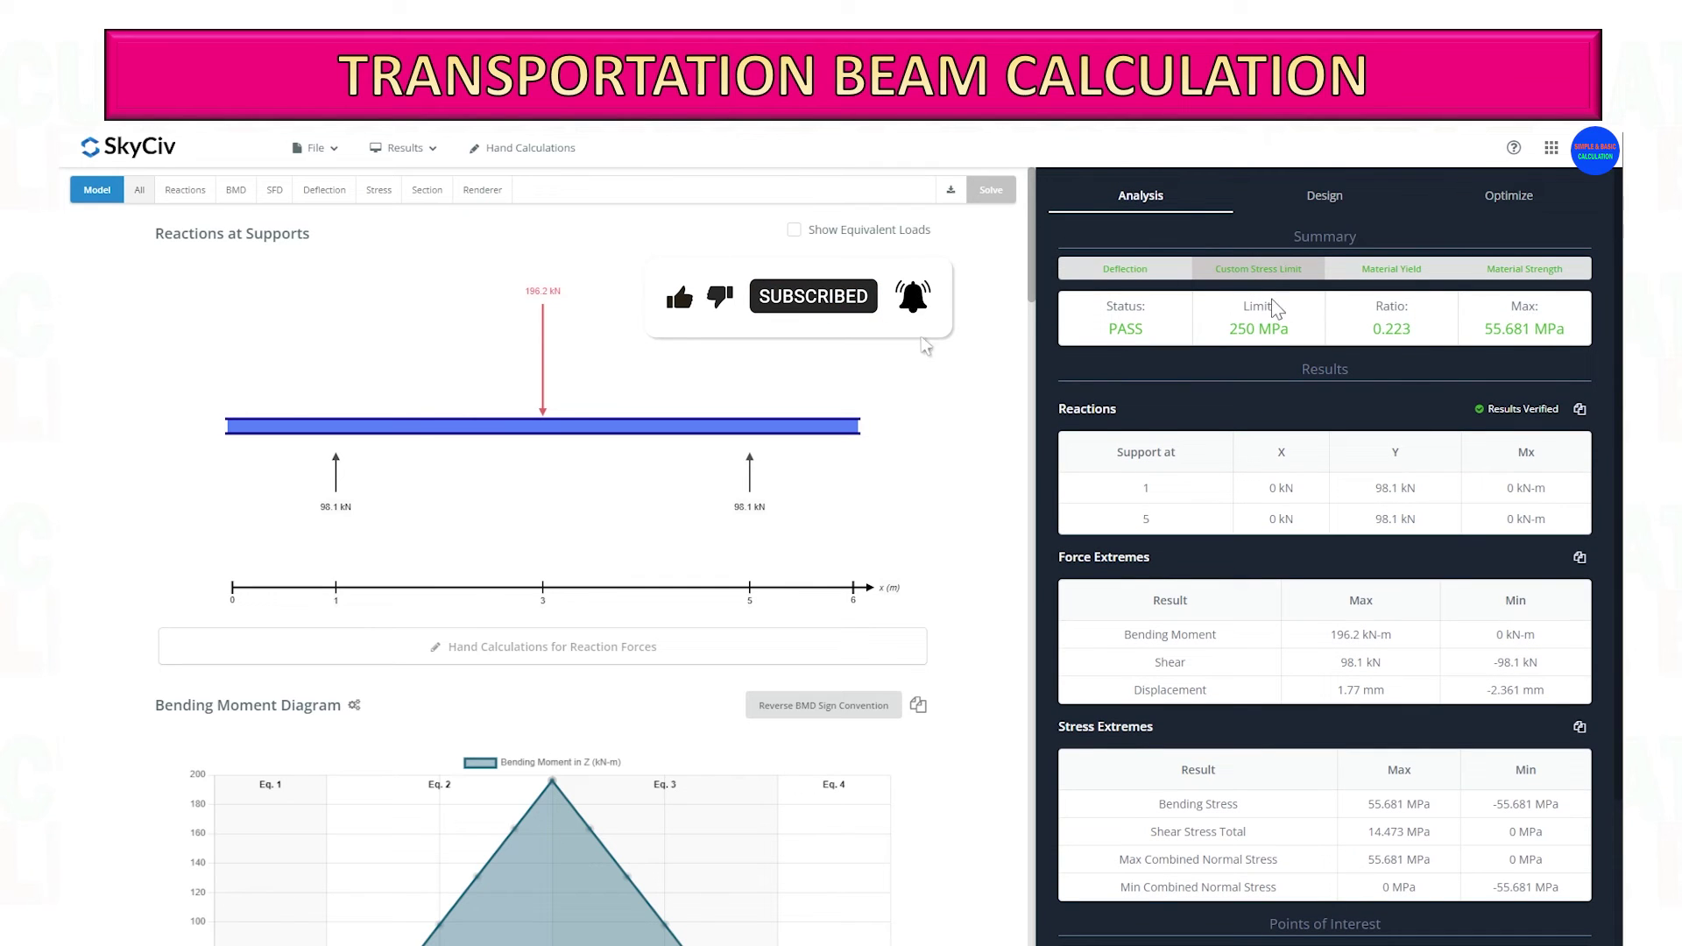
pyautogui.scroll(-1, 1454, 600)
pyautogui.scroll(1, 1454, 600)
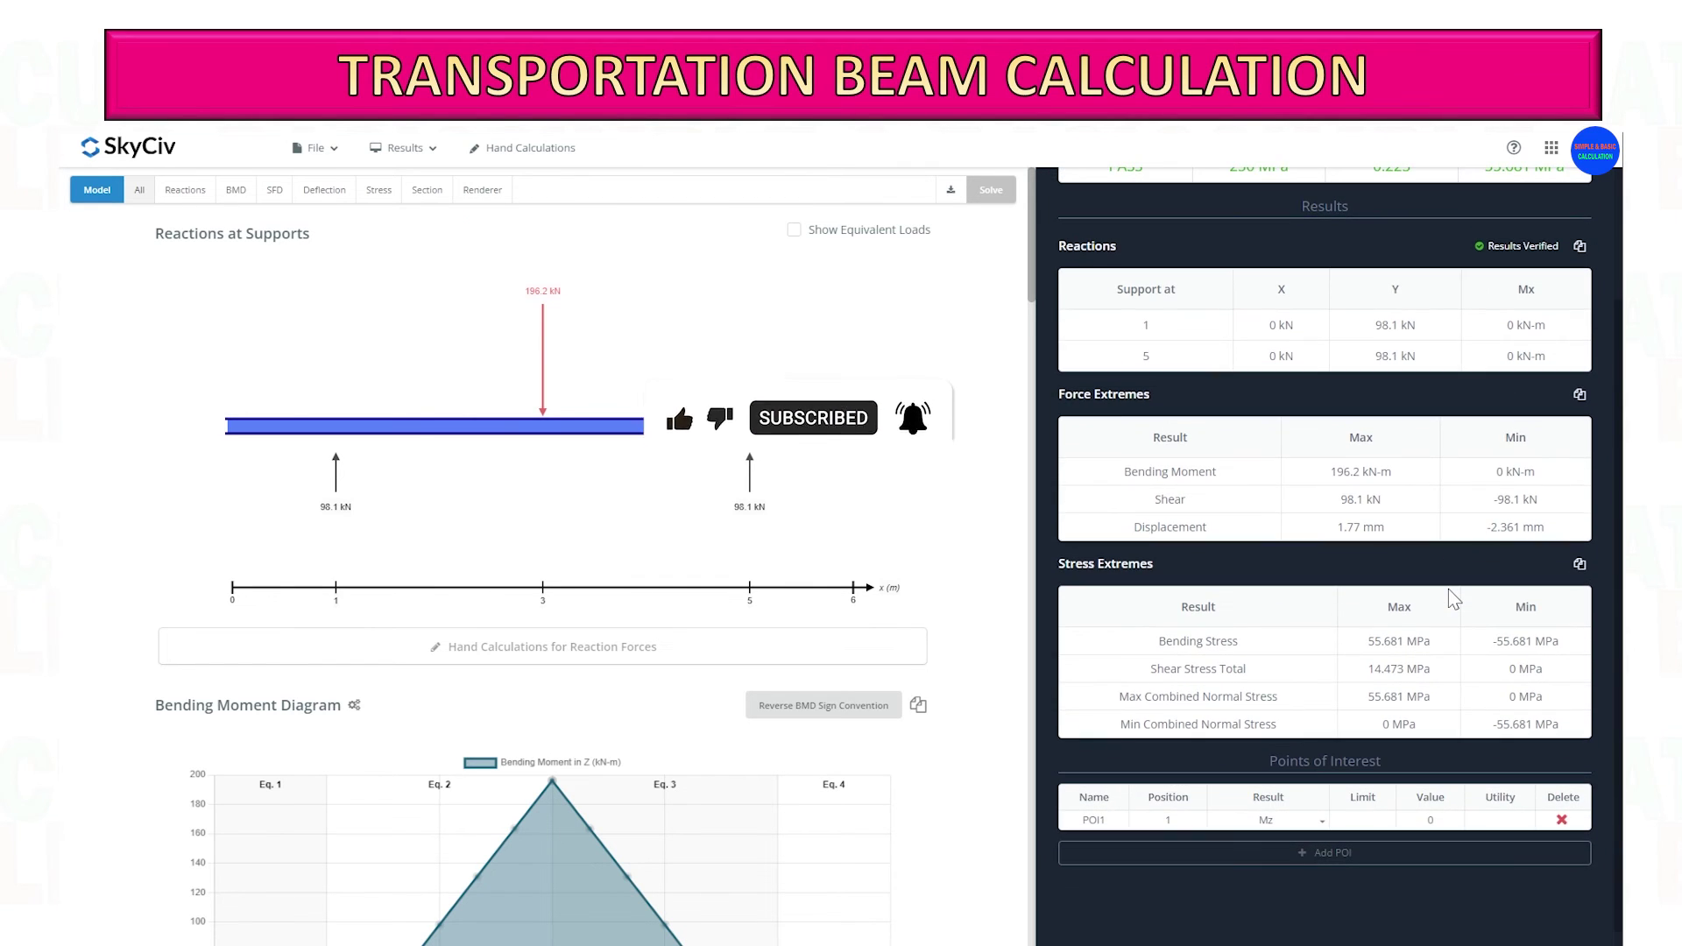
pyautogui.click(1417, 271)
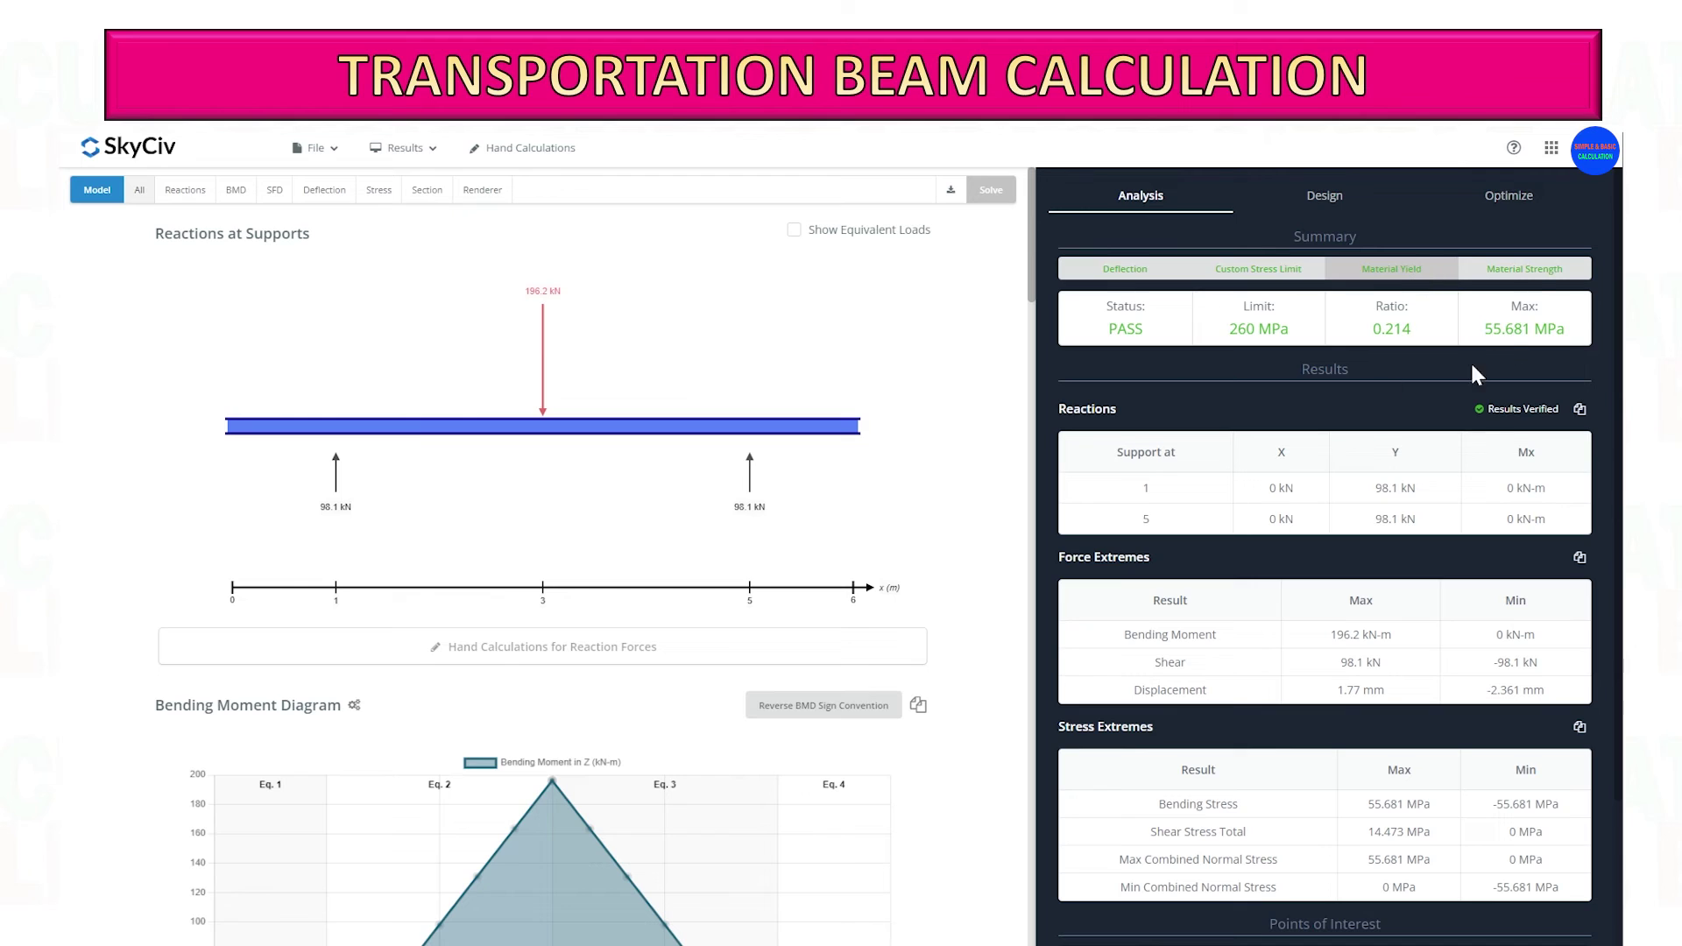
pyautogui.click(1522, 273)
pyautogui.click(1252, 279)
pyautogui.click(1139, 273)
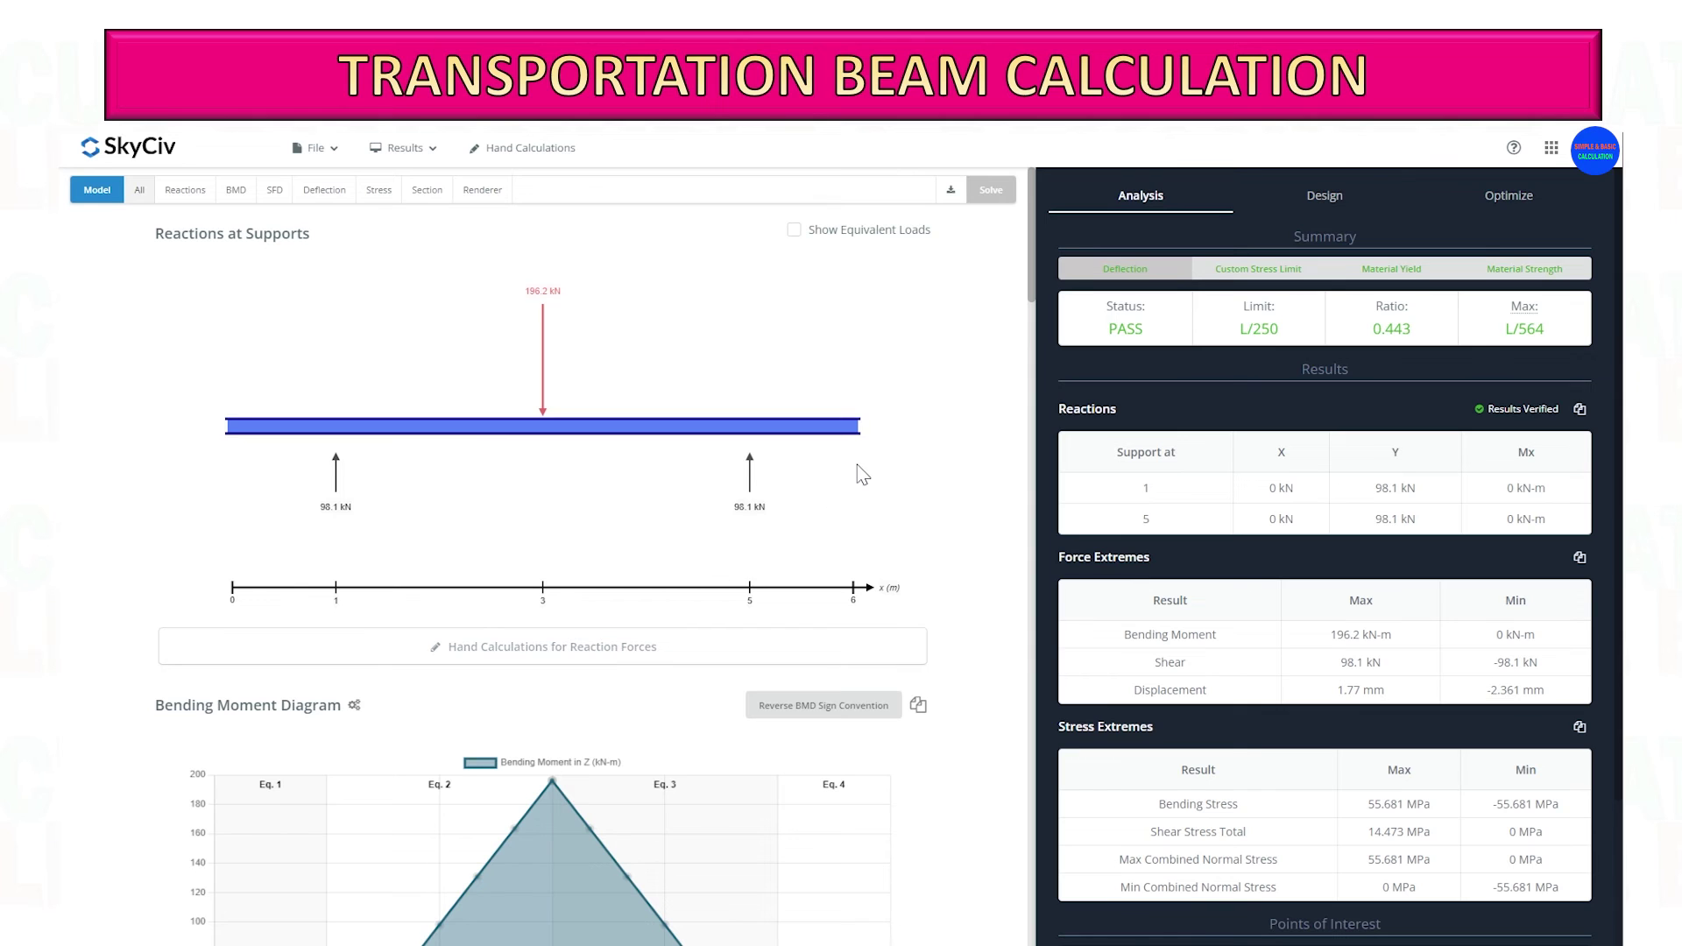
pyautogui.scroll(-3, 854, 480)
pyautogui.scroll(-4, 861, 474)
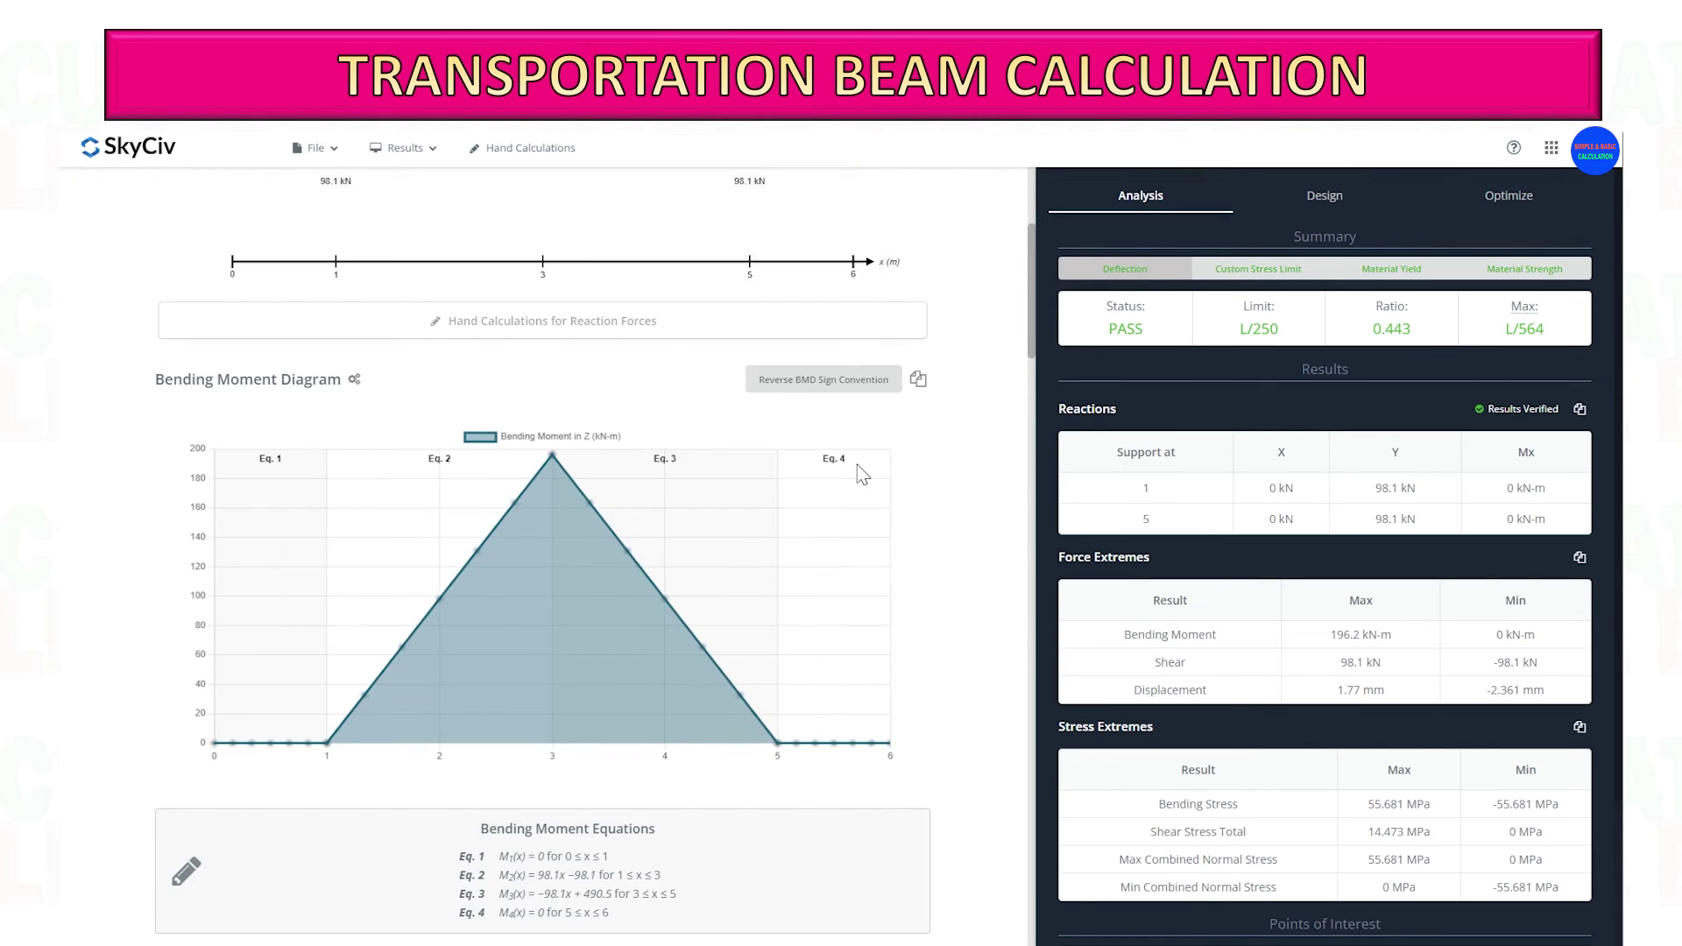
pyautogui.scroll(-7, 861, 474)
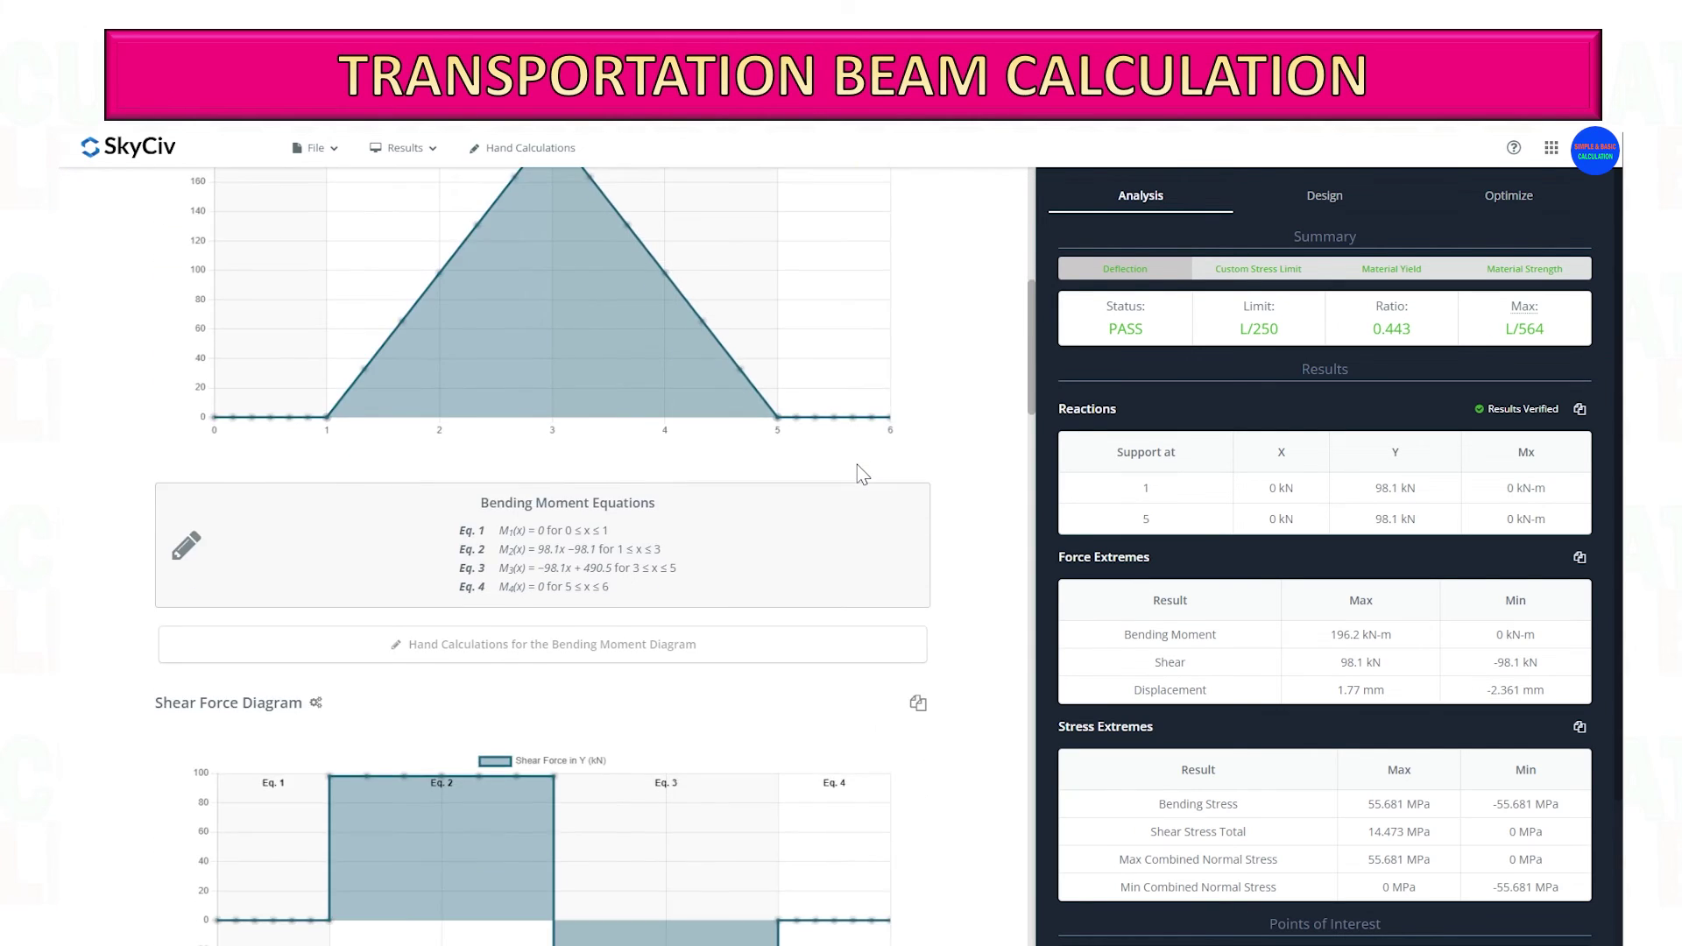
pyautogui.scroll(-7, 859, 476)
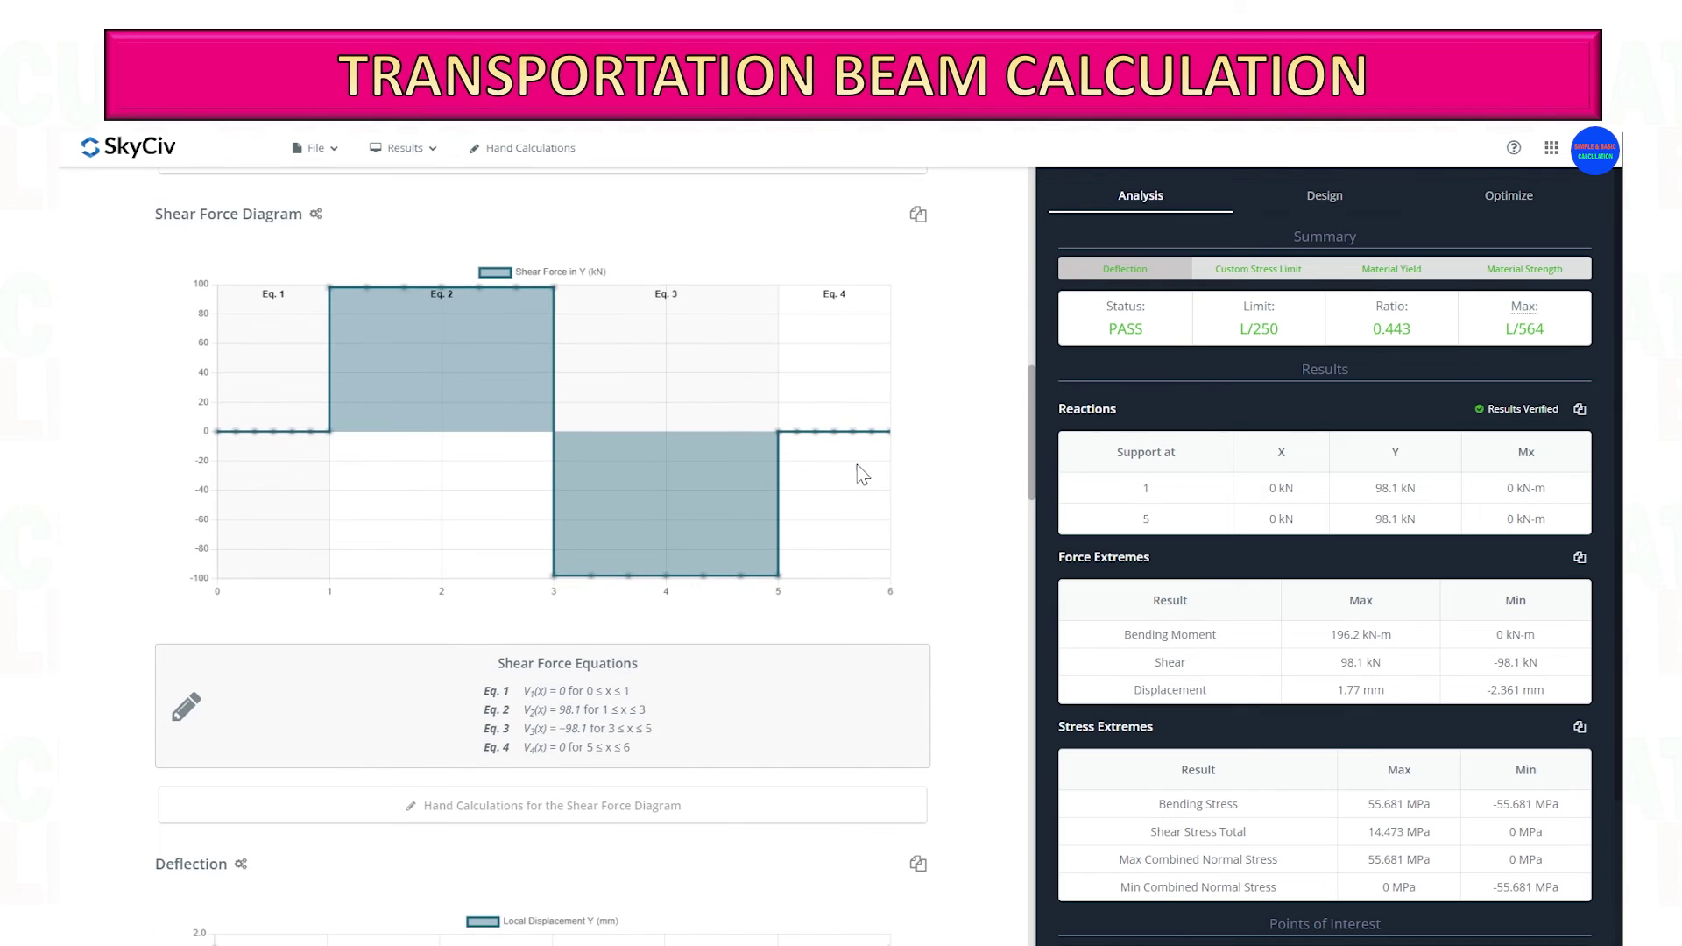
pyautogui.scroll(-6, 858, 476)
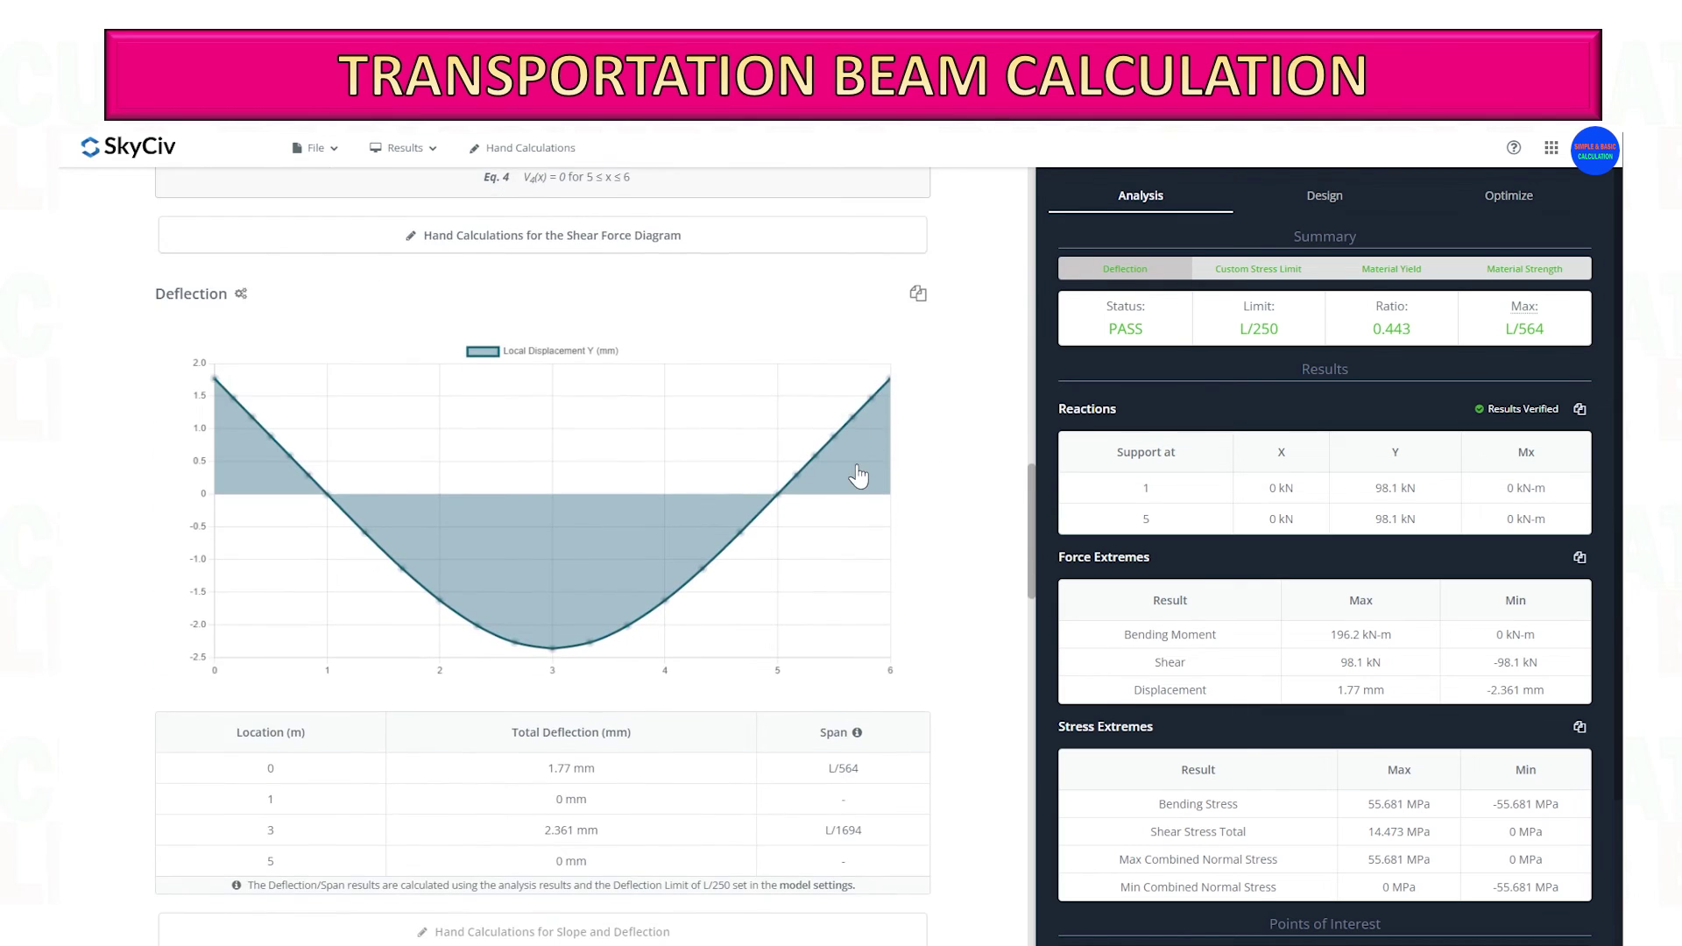
pyautogui.scroll(-8, 861, 475)
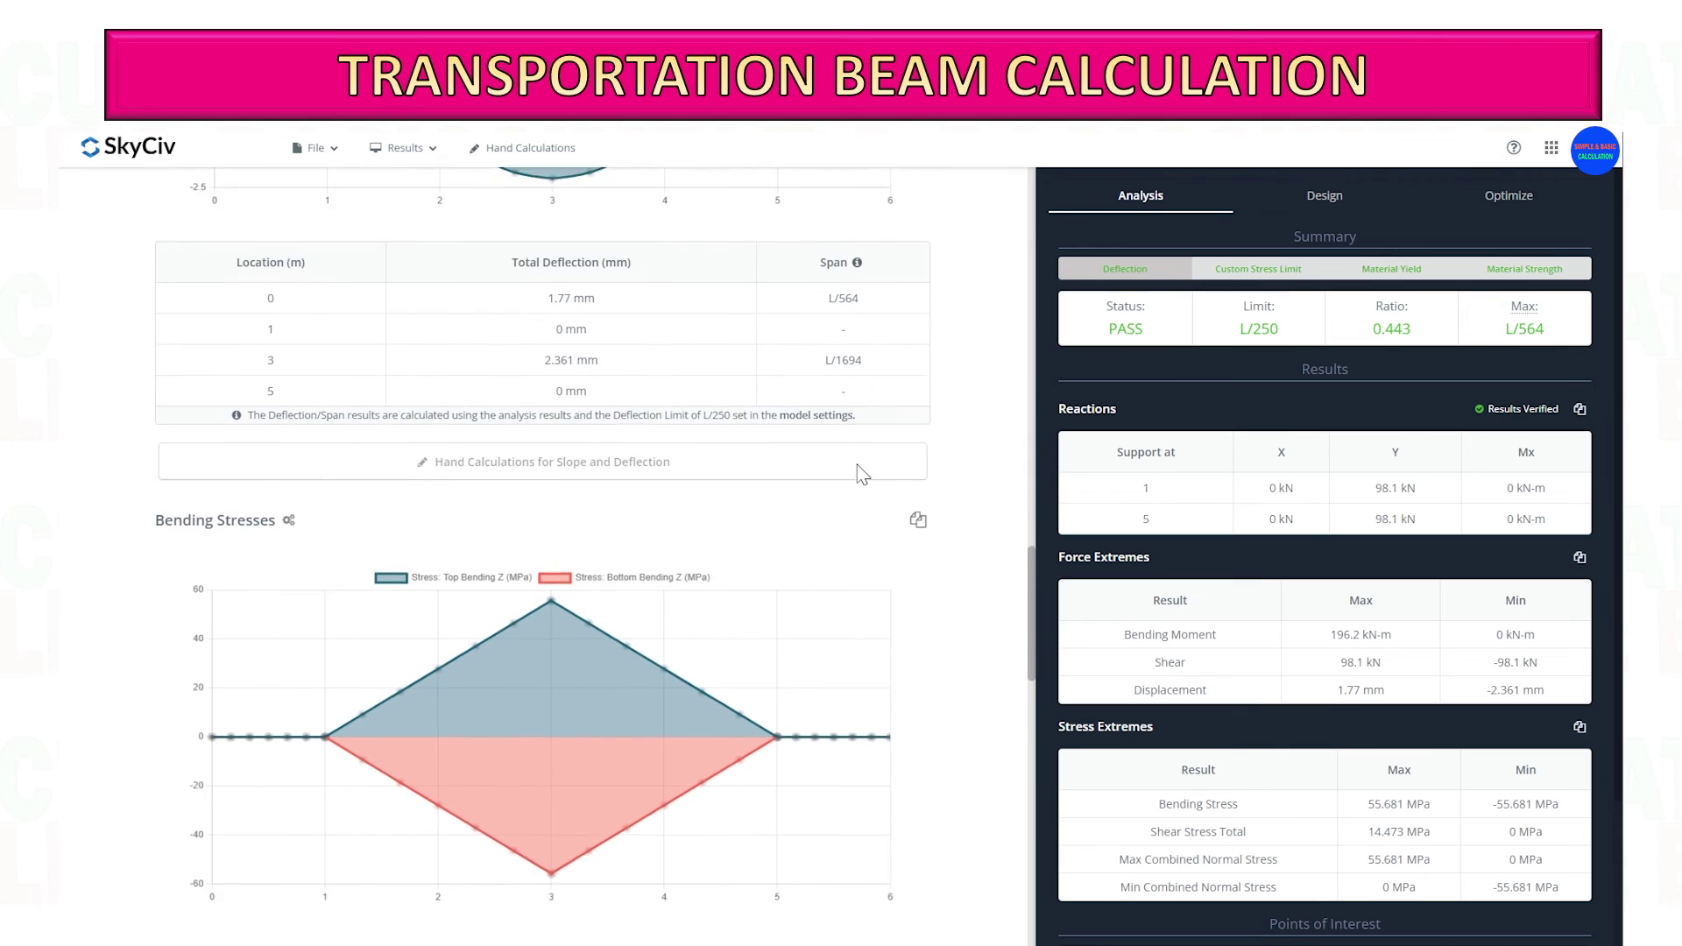
pyautogui.scroll(-7, 860, 475)
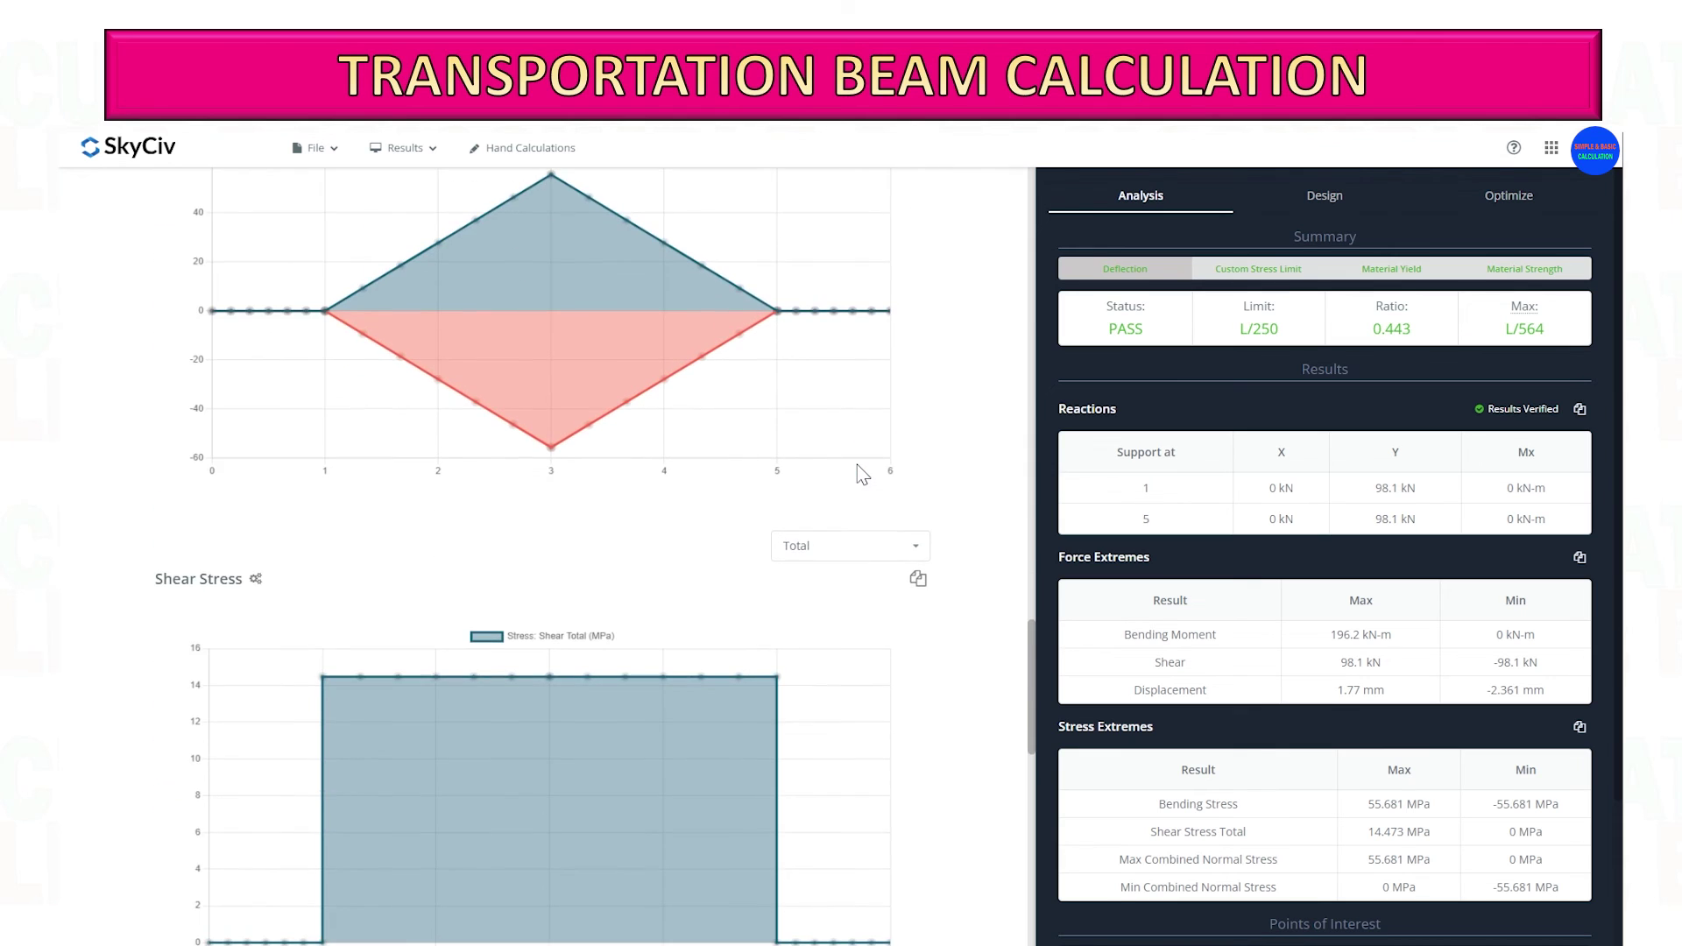
pyautogui.scroll(-4, 857, 465)
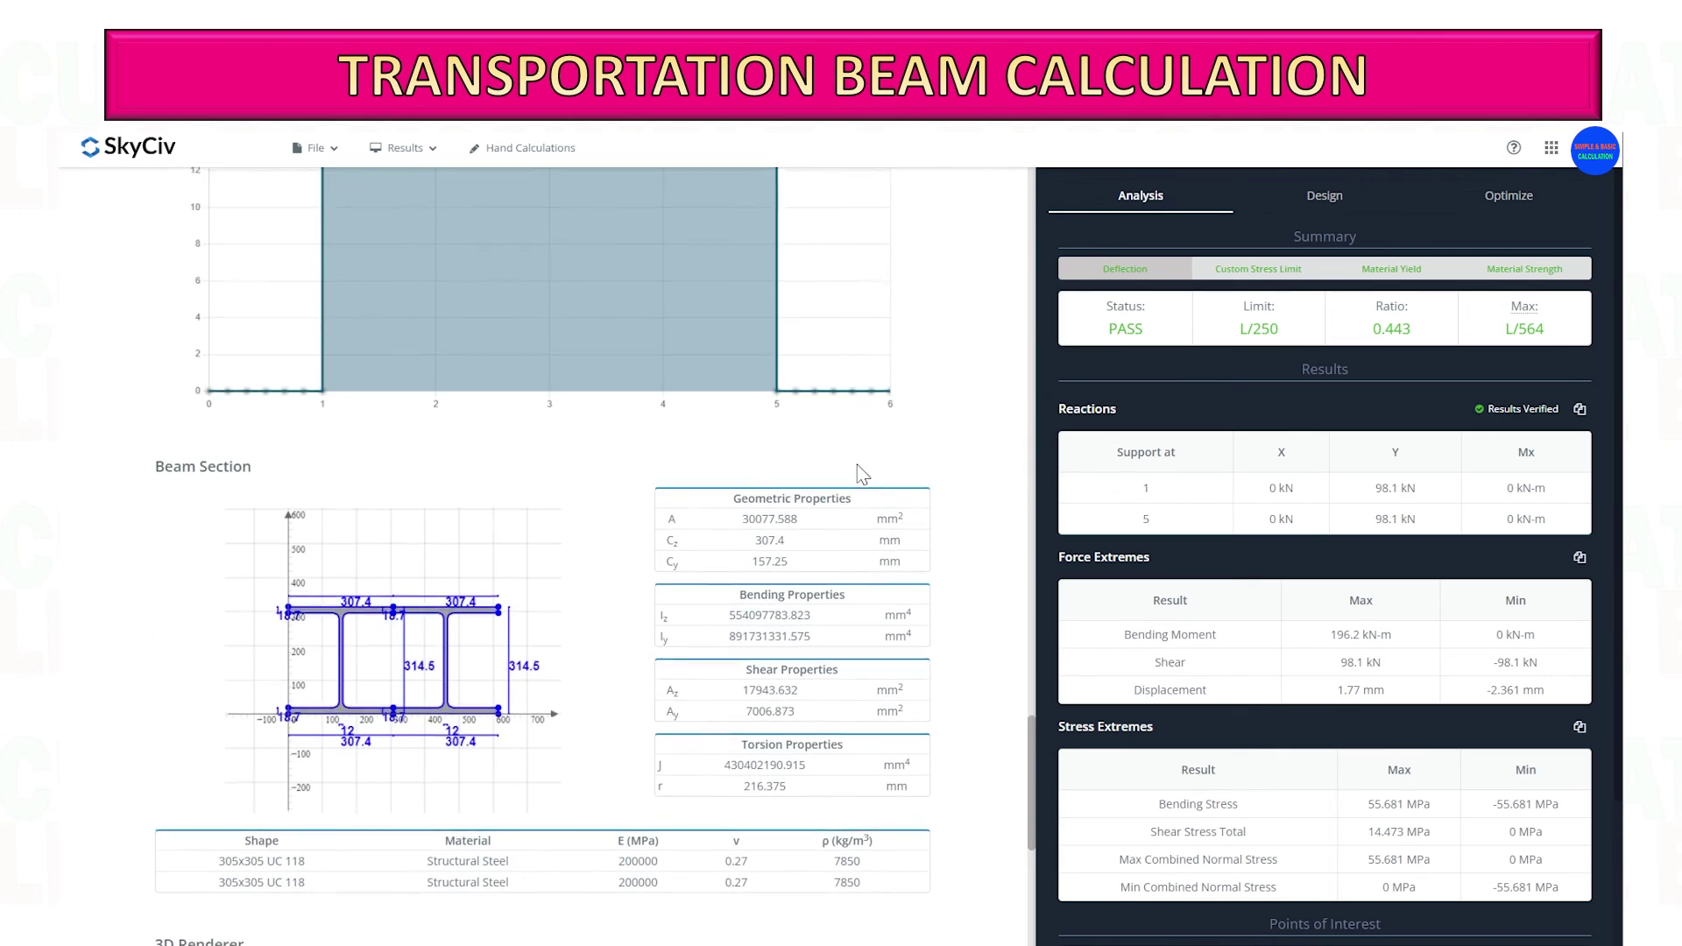
# Step: Select the section area 30077.588 mm², Iz 554097783.823 mm⁴ and Ay shear area values, then clear the selection
pyautogui.moveTo(803, 507); pyautogui.dragTo(808, 530)
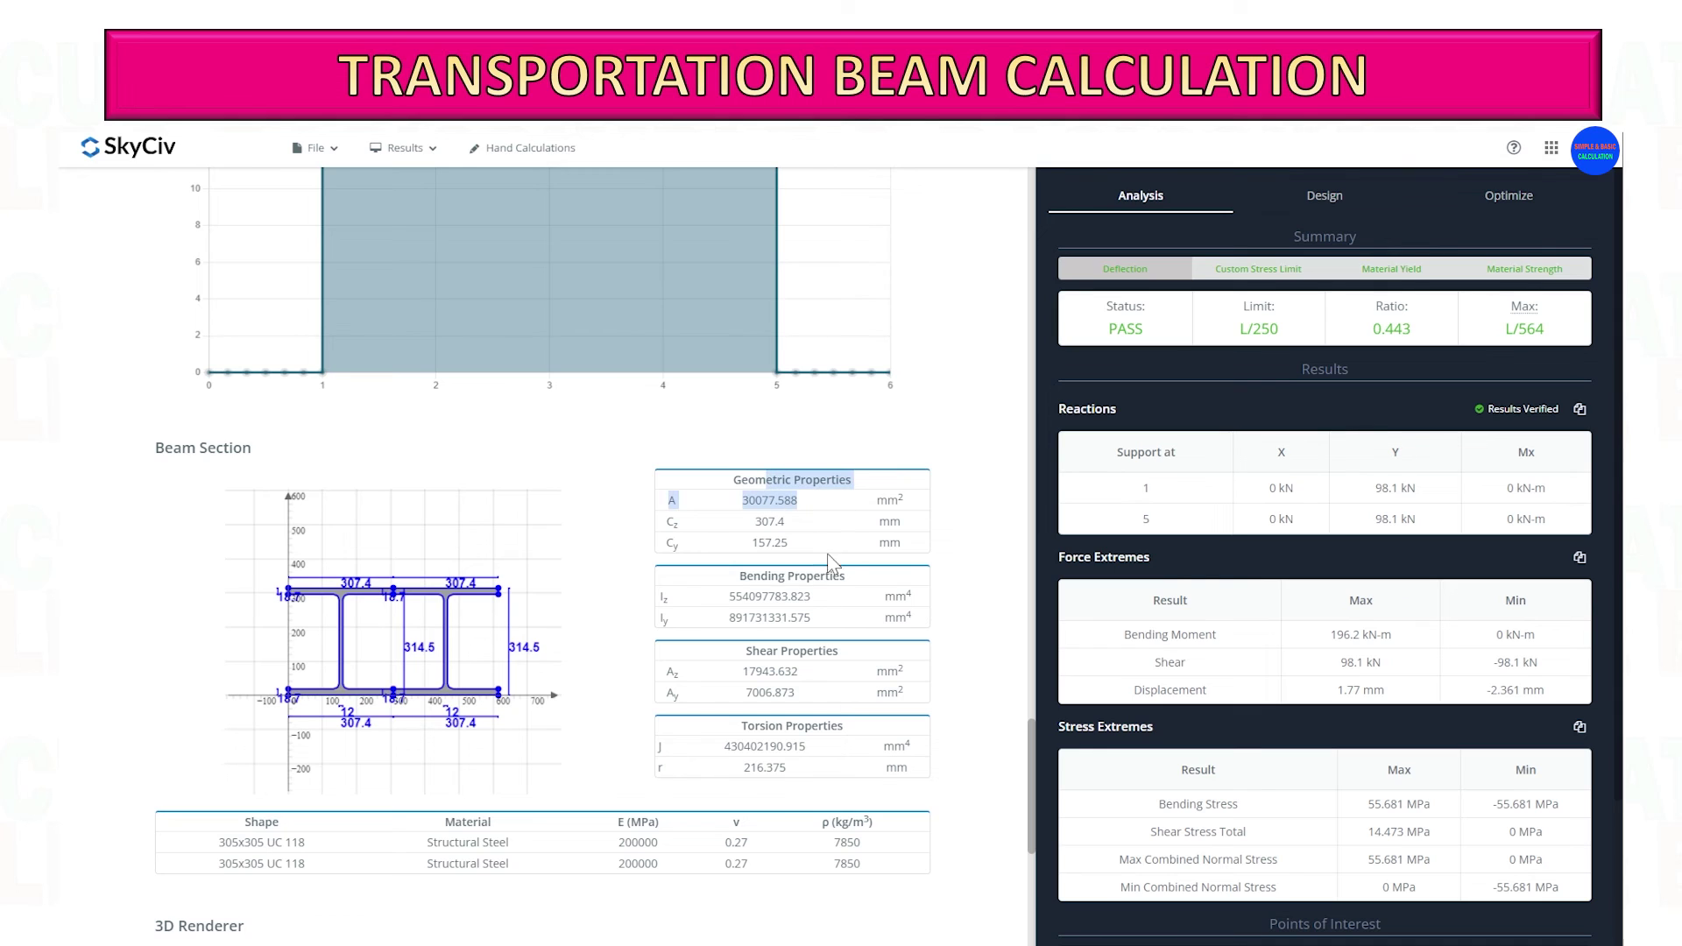
pyautogui.doubleClick(802, 596)
pyautogui.moveTo(795, 693); pyautogui.dragTo(769, 695)
pyautogui.click(887, 700)
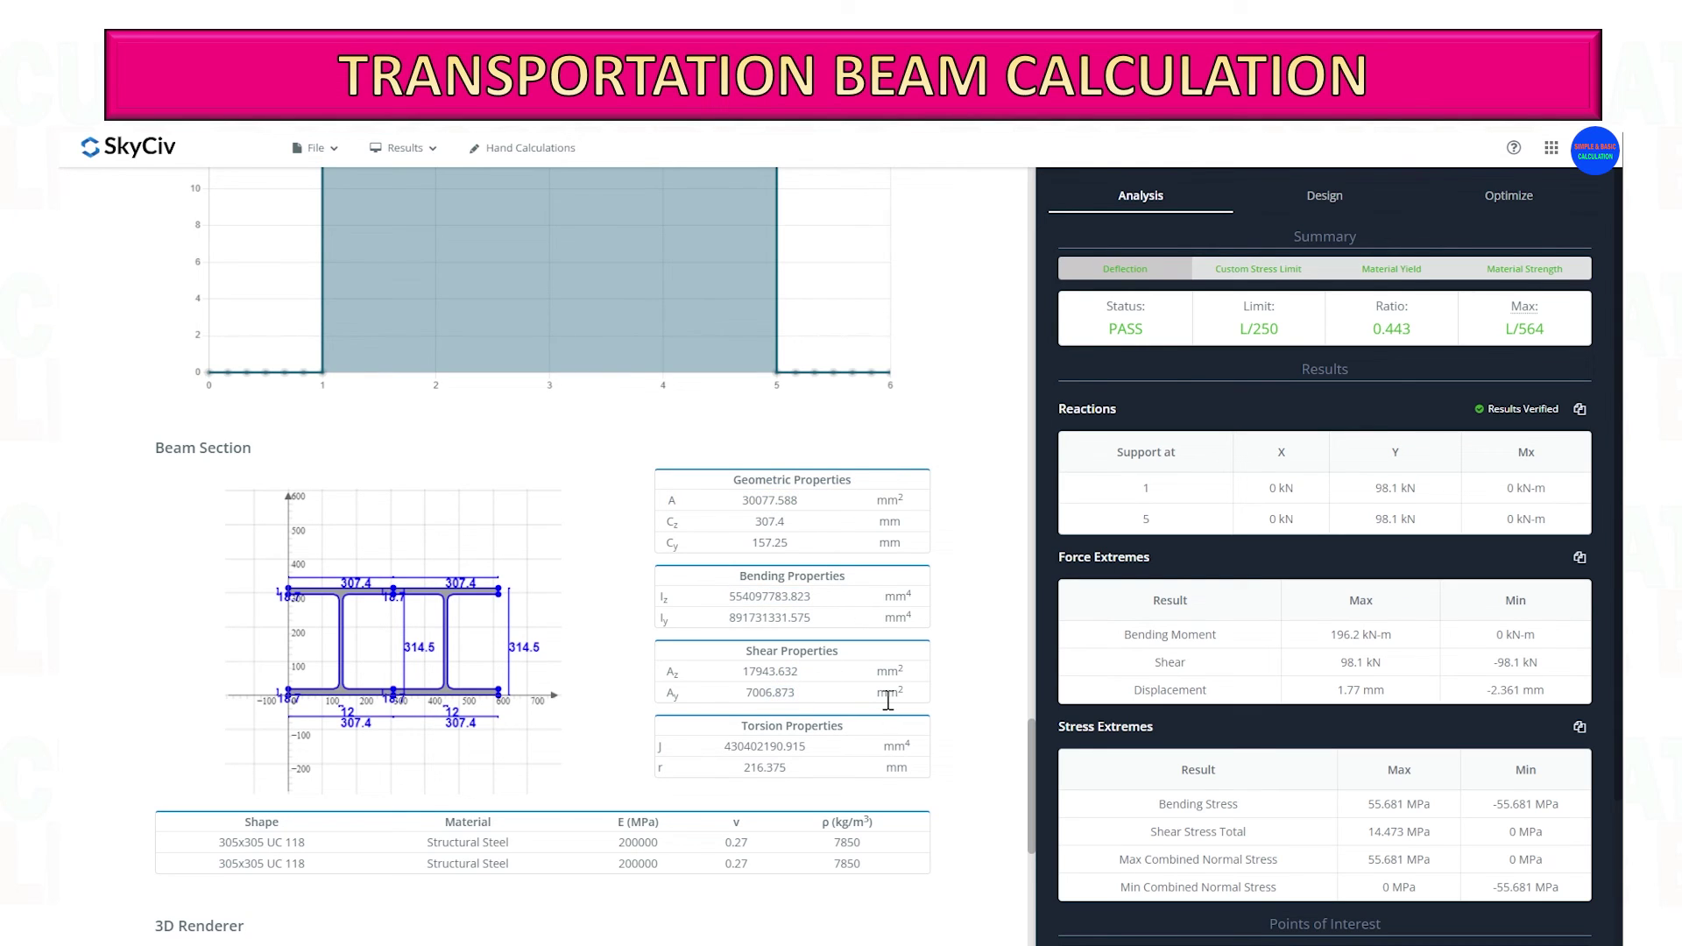
# Step: Orbit the pink double-I-section beam in the 3D Renderer to view its end
pyautogui.scroll(-1, 887, 700)
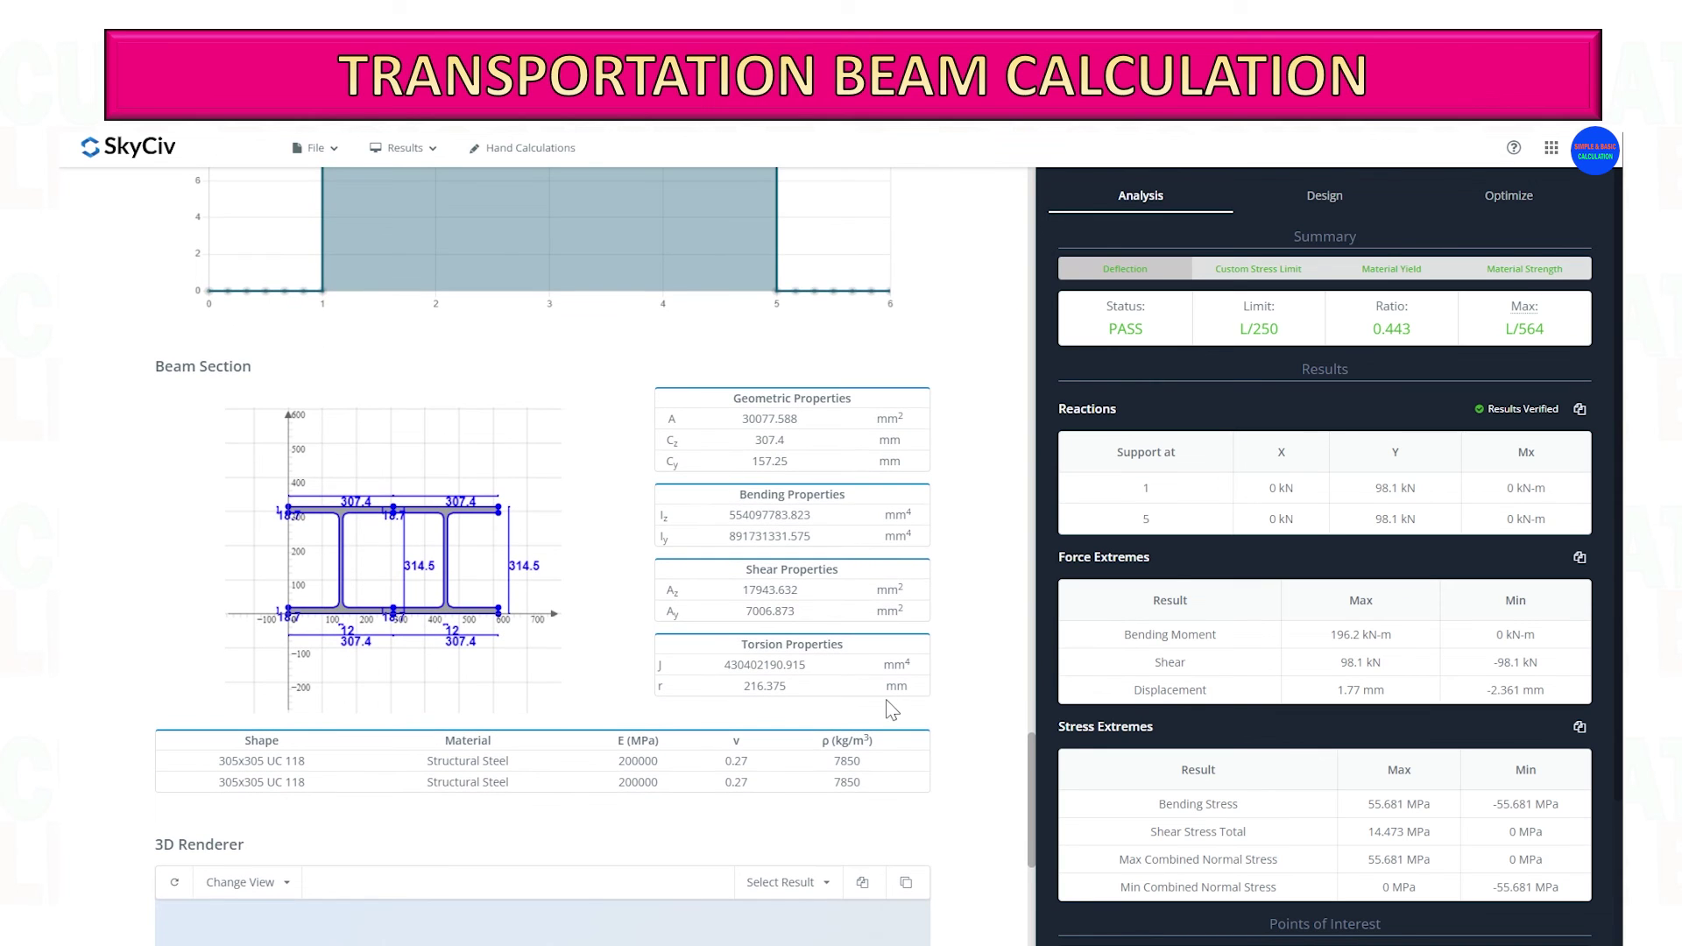
pyautogui.scroll(-5, 810, 638)
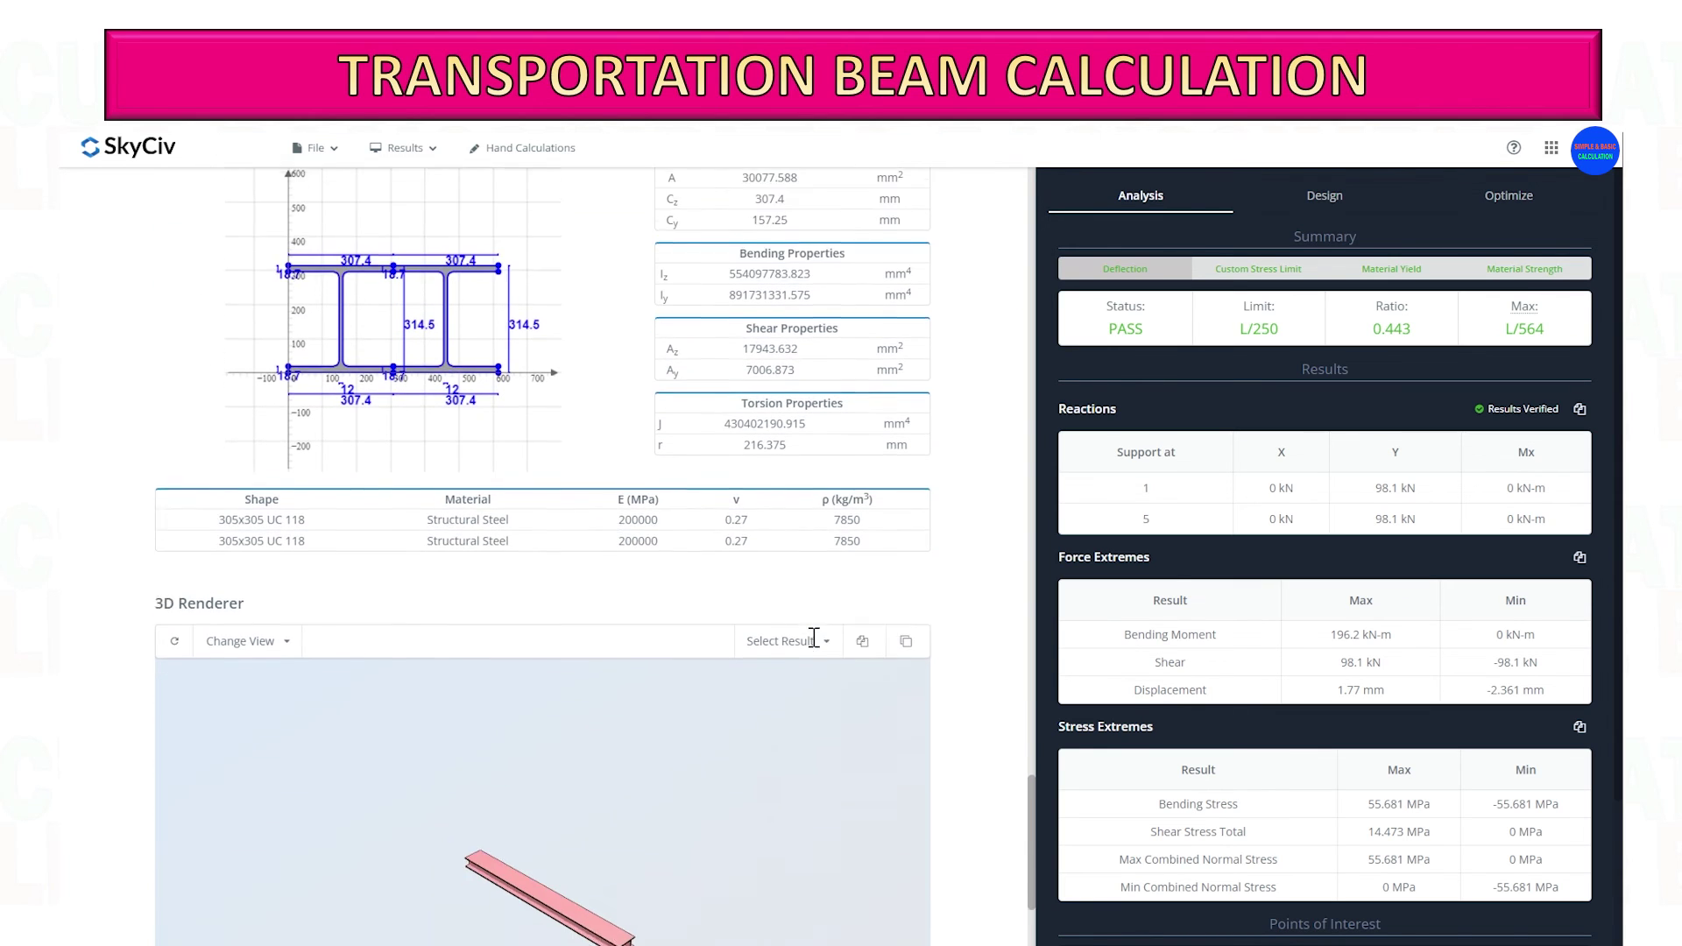
pyautogui.scroll(4, 550, 828)
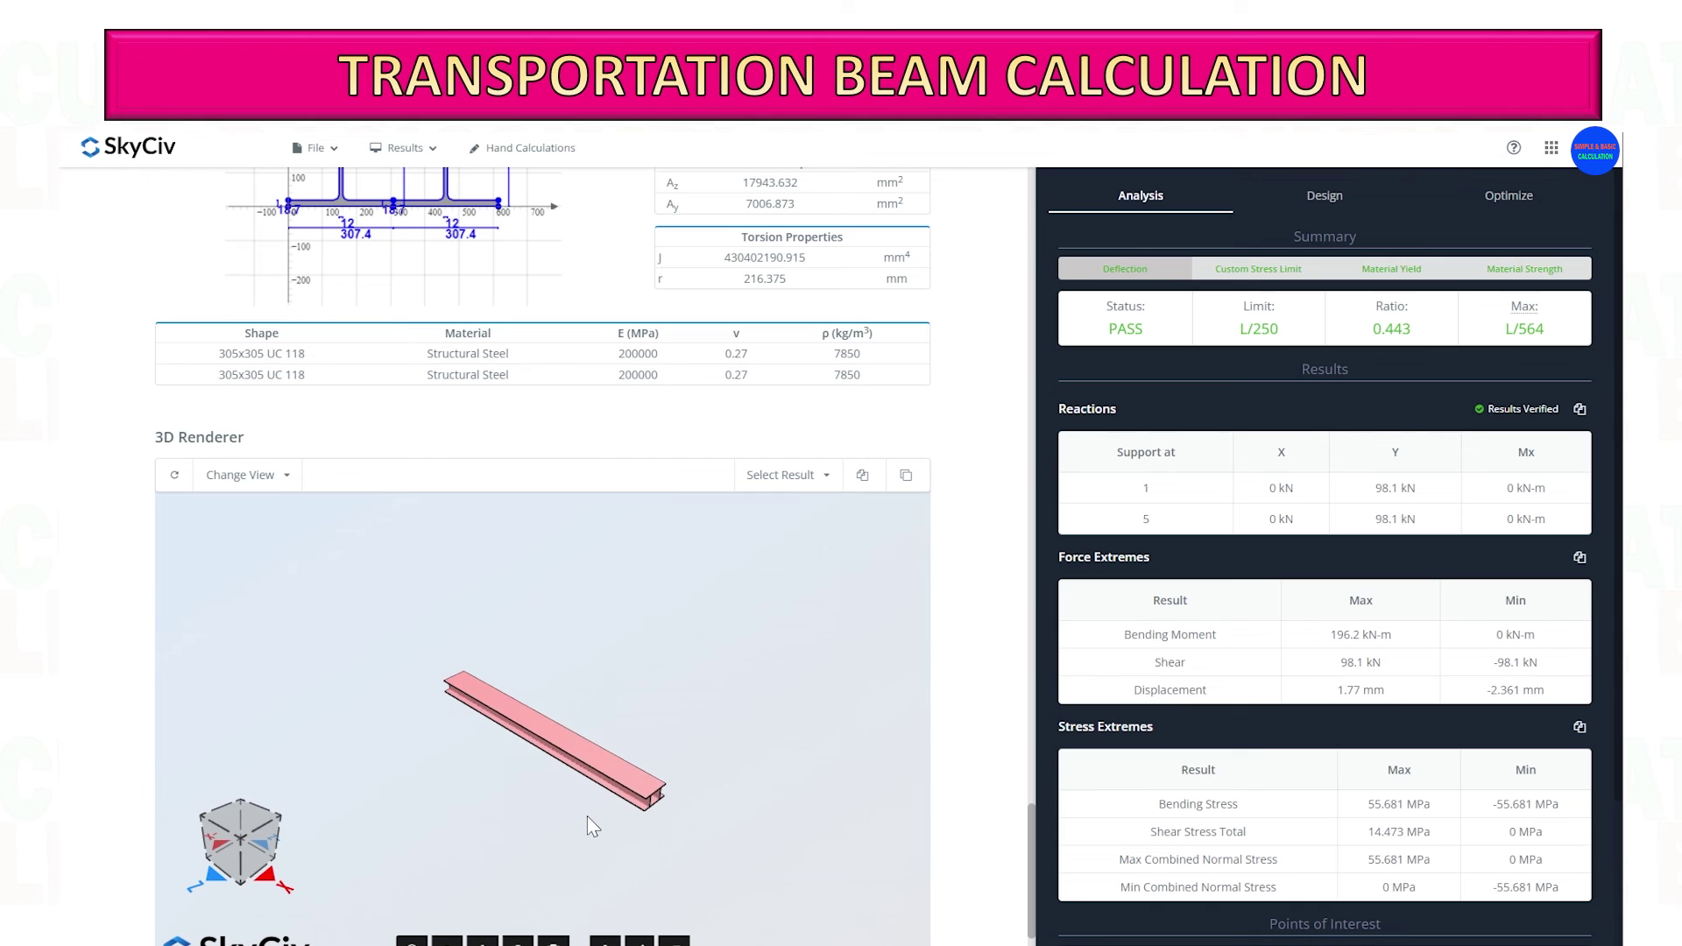
pyautogui.moveTo(617, 833); pyautogui.dragTo(678, 827)
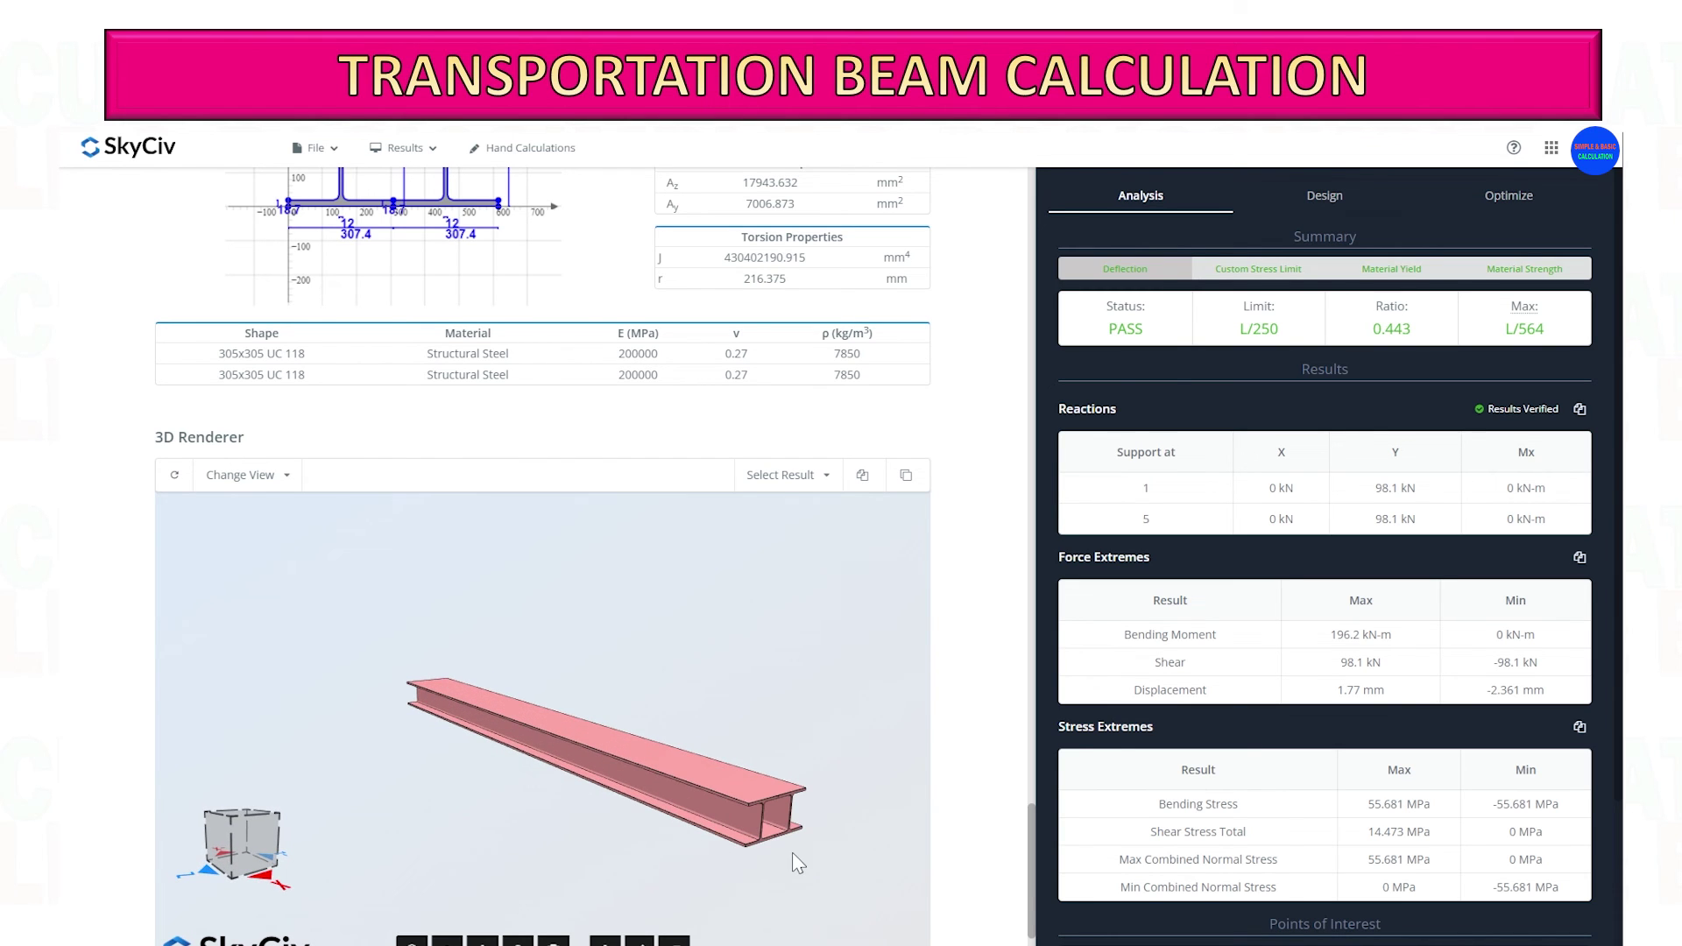